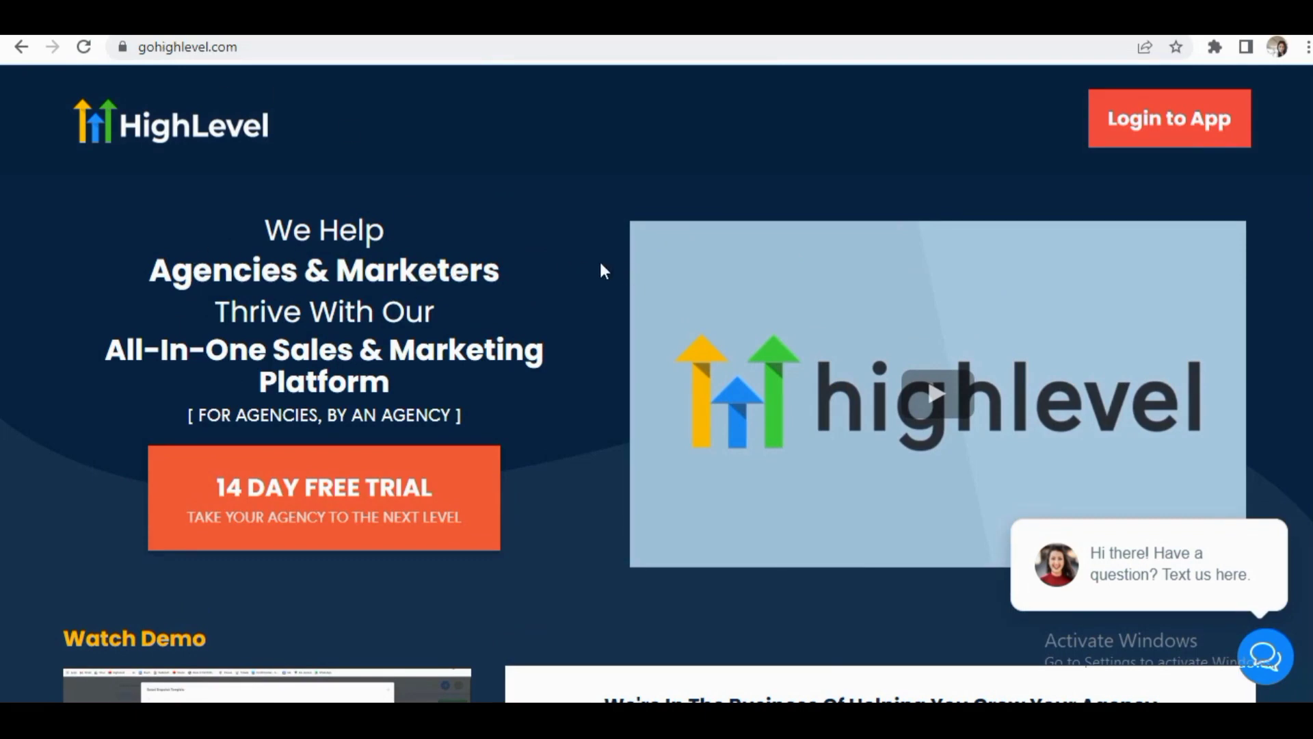
Step: Look through the HighLevel homepage from the introduction down to the Building The Agency Engine section
scroll(657, 383, "down", 1)
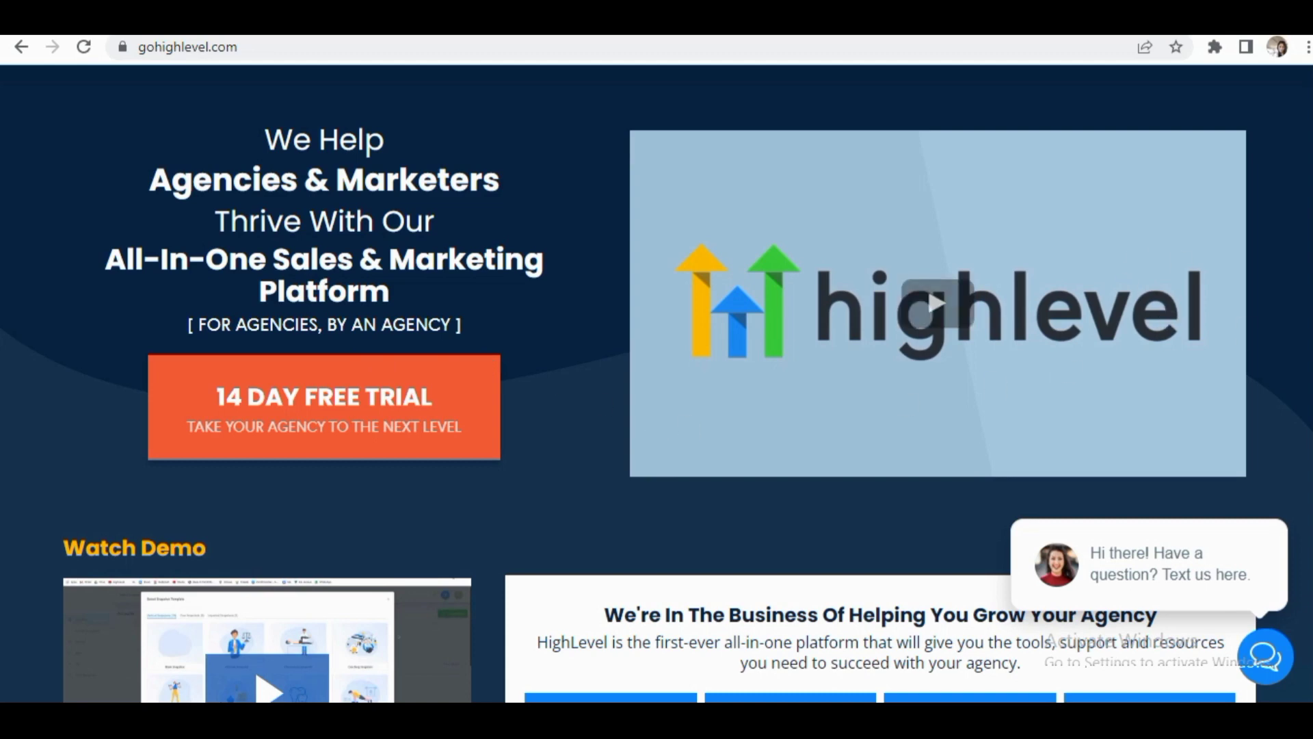
scroll(657, 384, "down", 3)
scroll(657, 383, "up", 2)
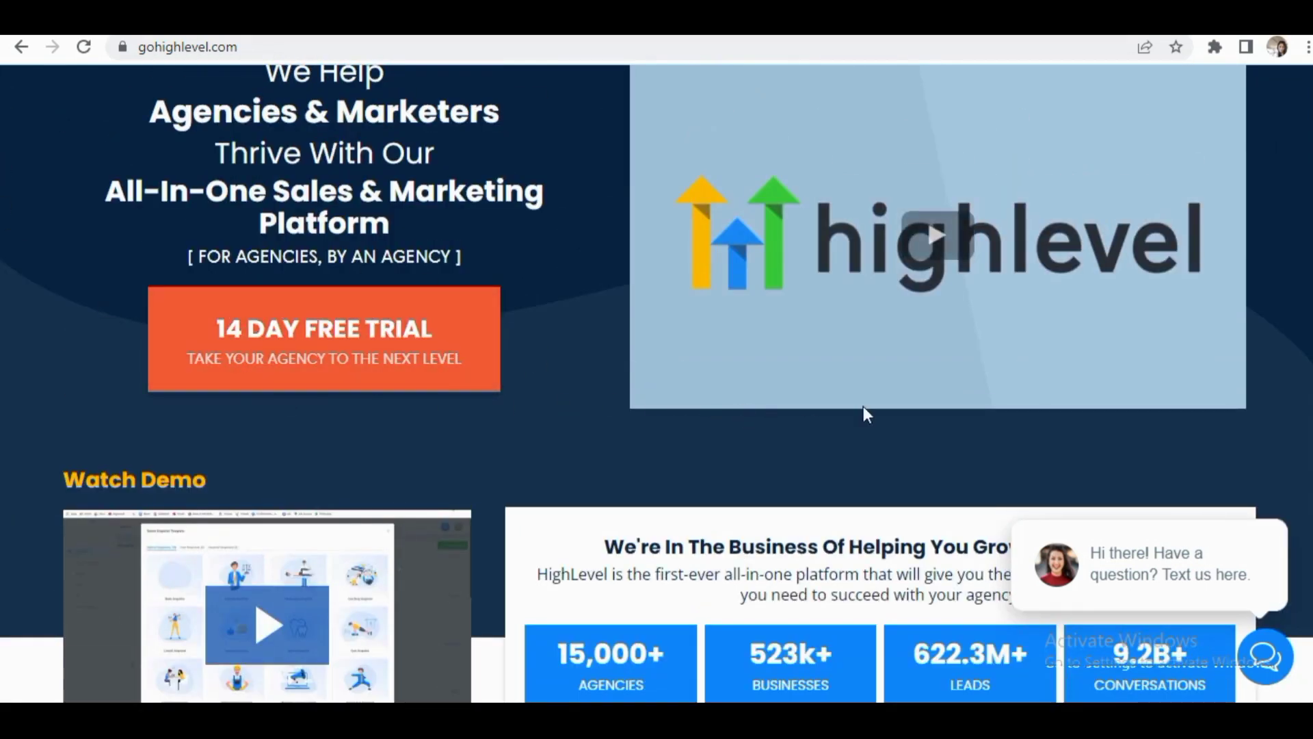
scroll(657, 383, "down", 3)
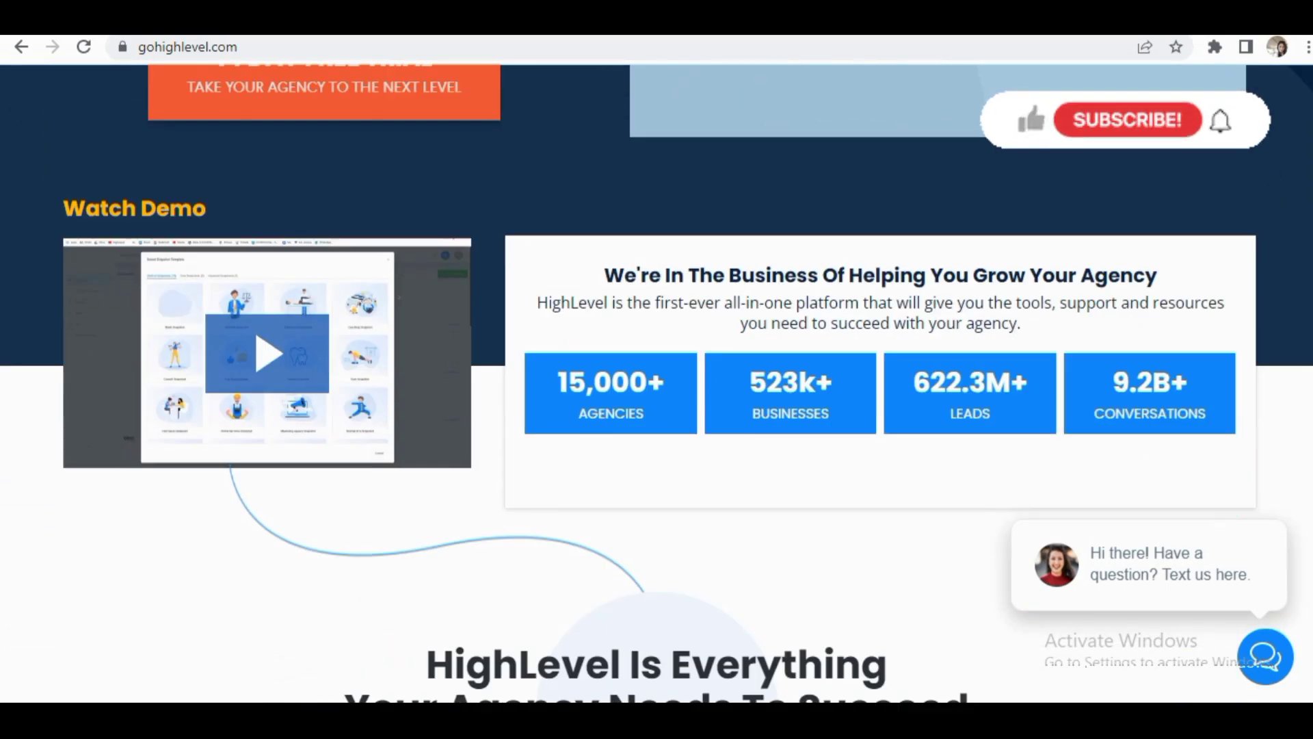
scroll(656, 383, "up", 3)
scroll(657, 384, "down", 5)
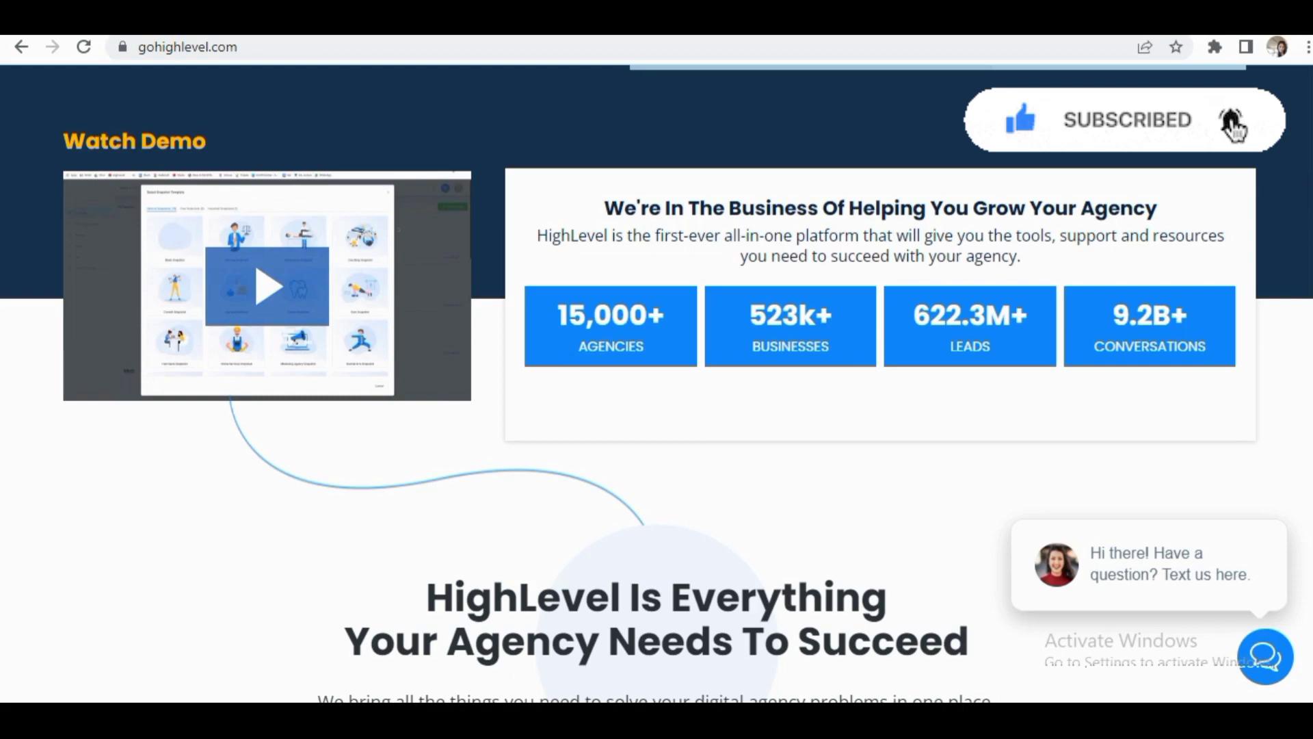
scroll(881, 330, "down", 3)
scroll(657, 383, "down", 10)
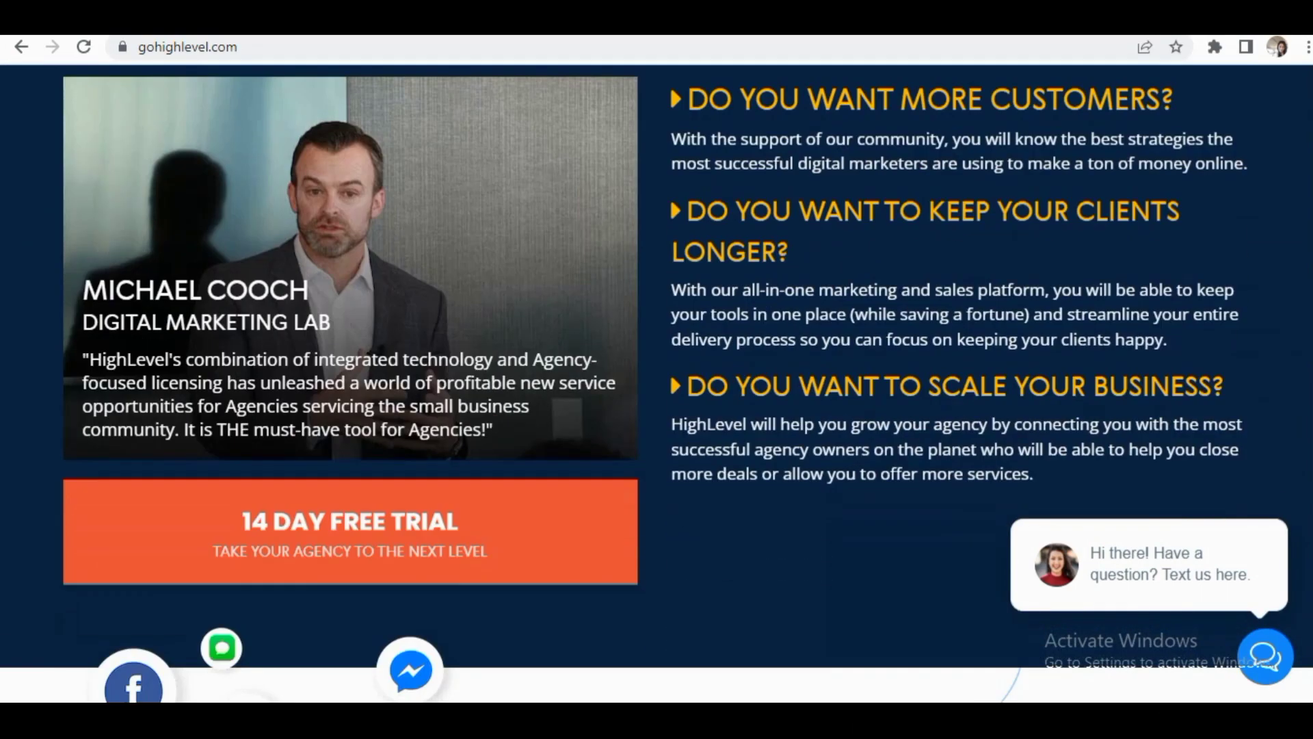
scroll(657, 383, "down", 10)
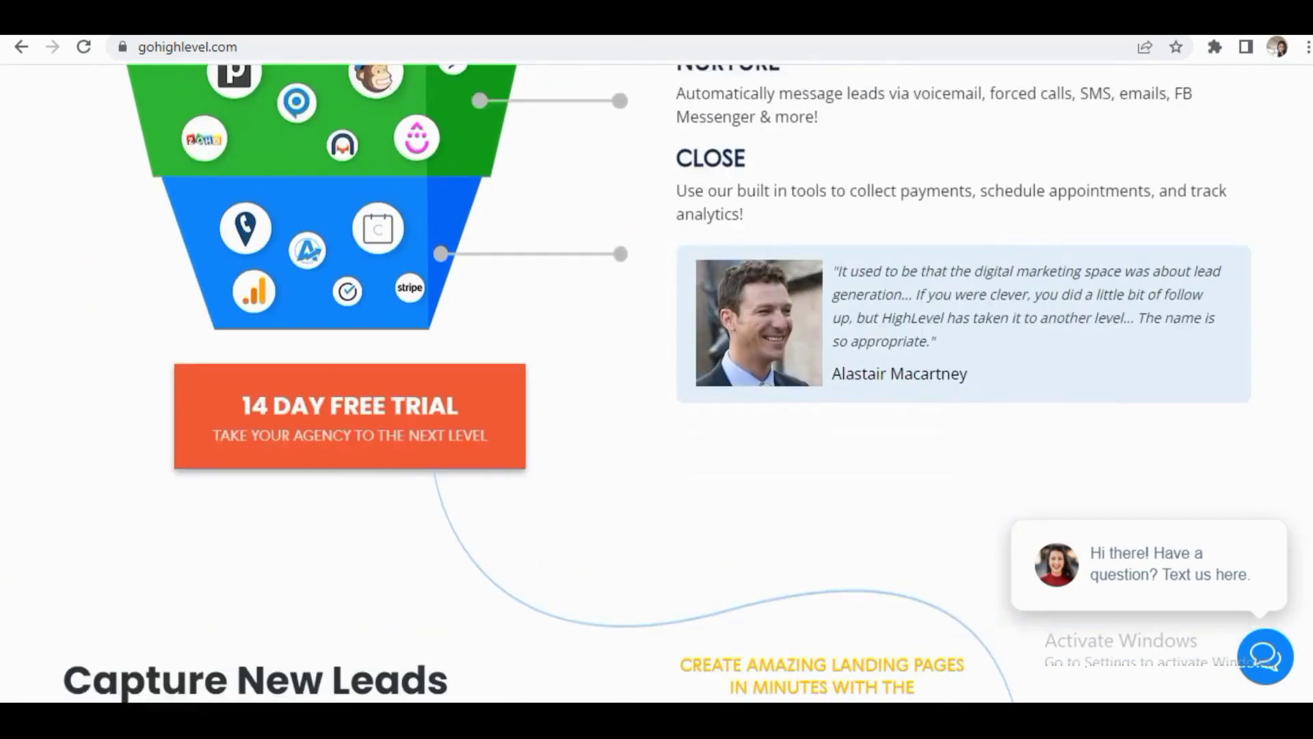
scroll(656, 383, "up", 7)
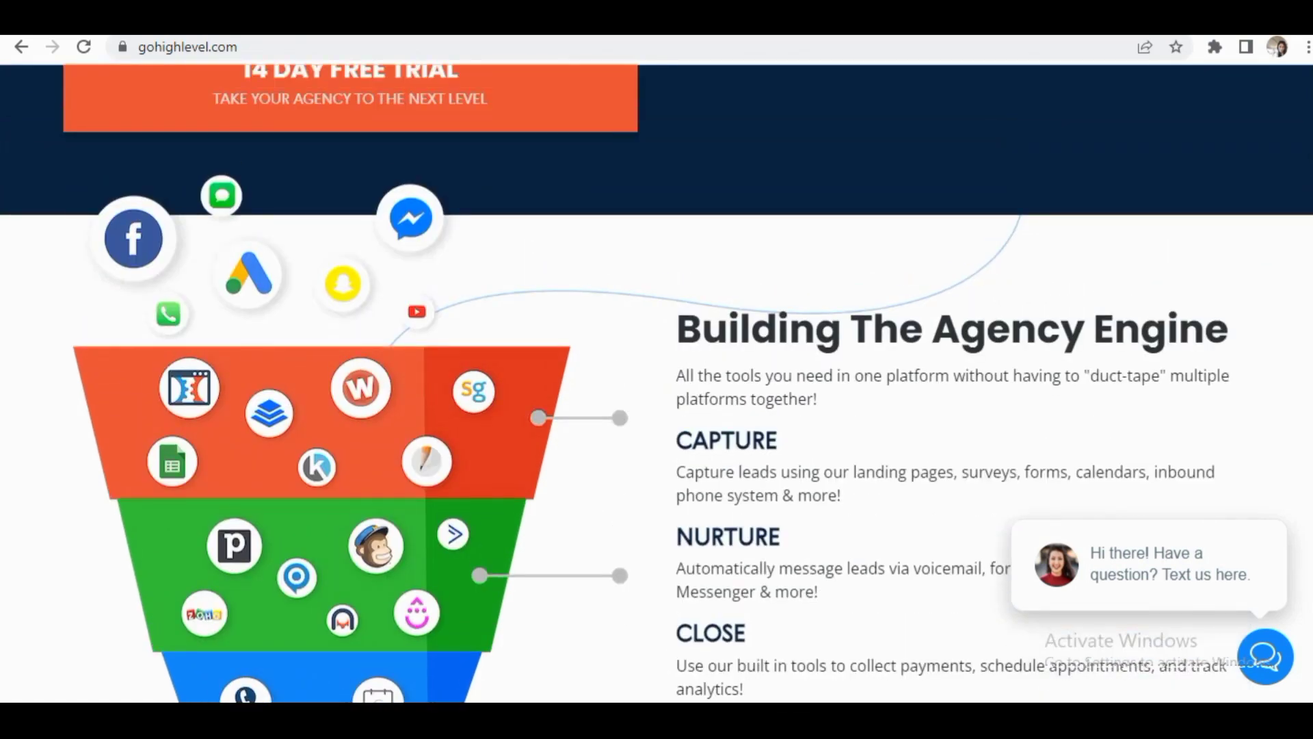
scroll(657, 383, "down", 2)
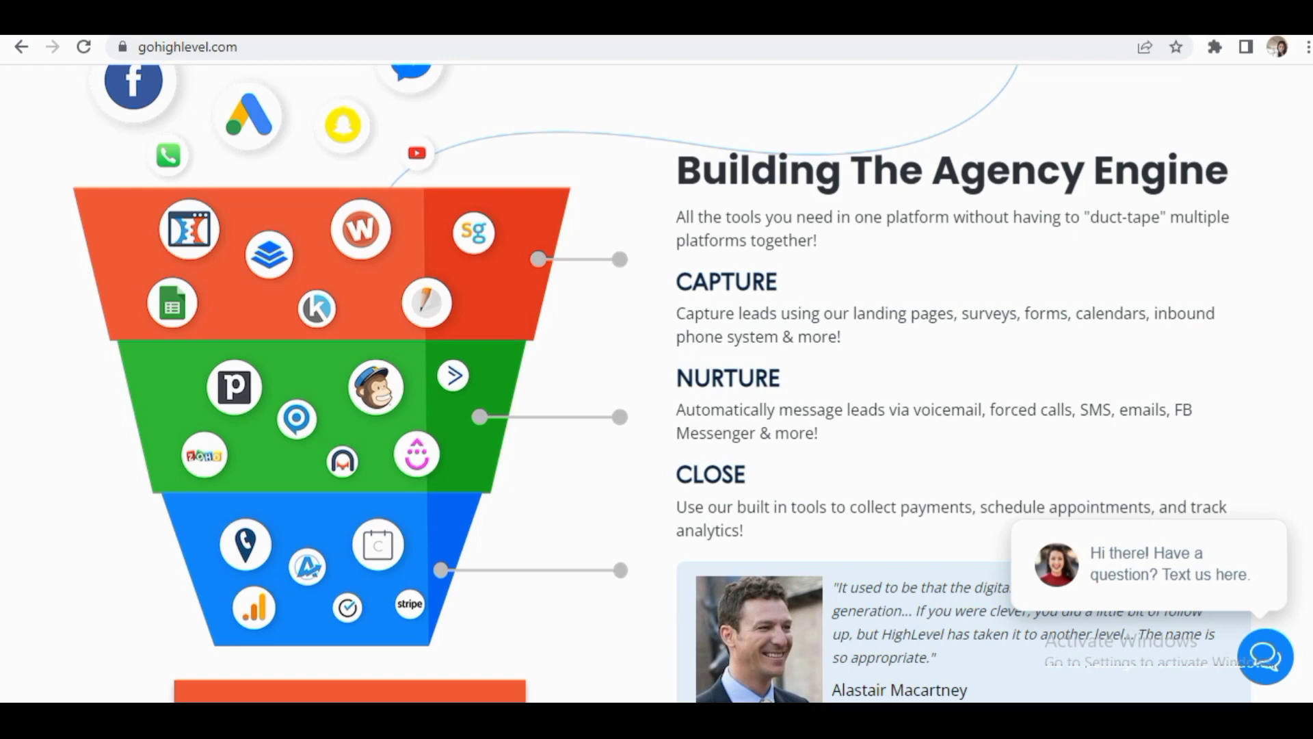
scroll(657, 383, "down", 1)
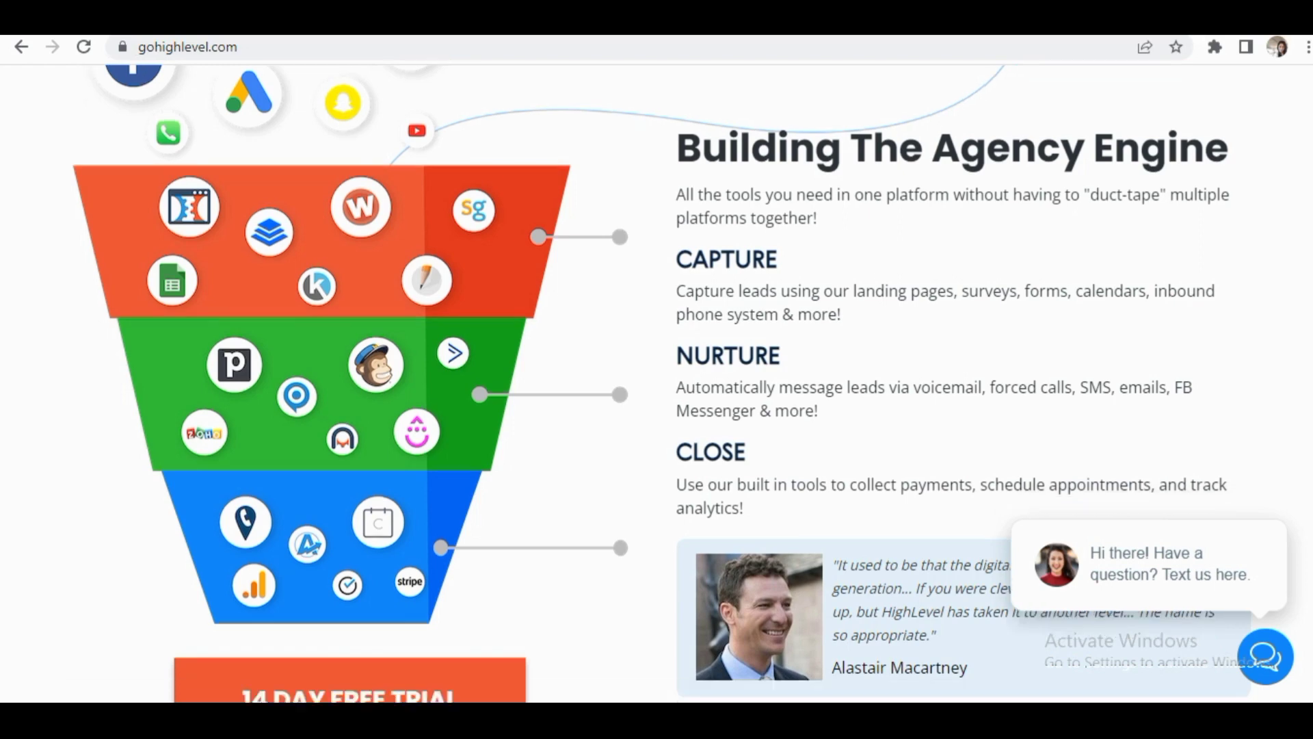
scroll(657, 383, "down", 8)
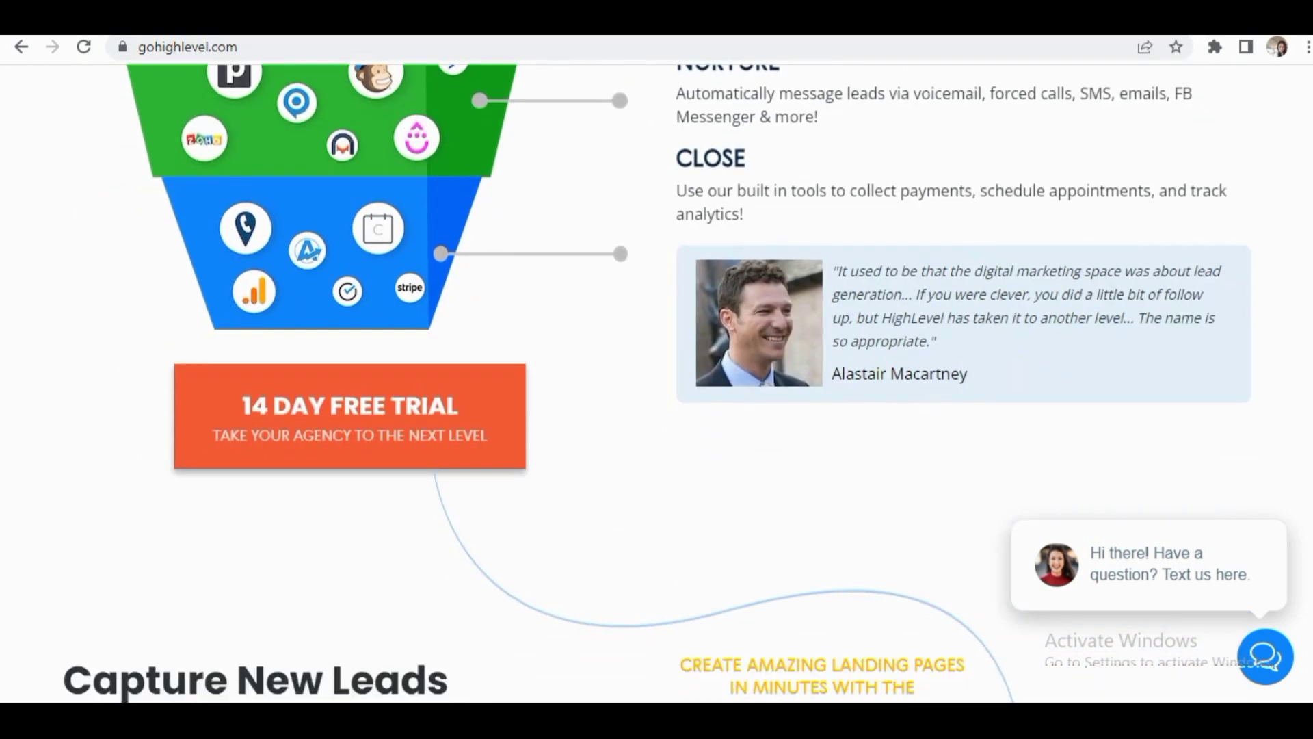
Step: Read the homepage feature sections on capturing and nurturing leads, automated booking, membership areas, closing deals and growing the agency
scroll(656, 383, "down", 15)
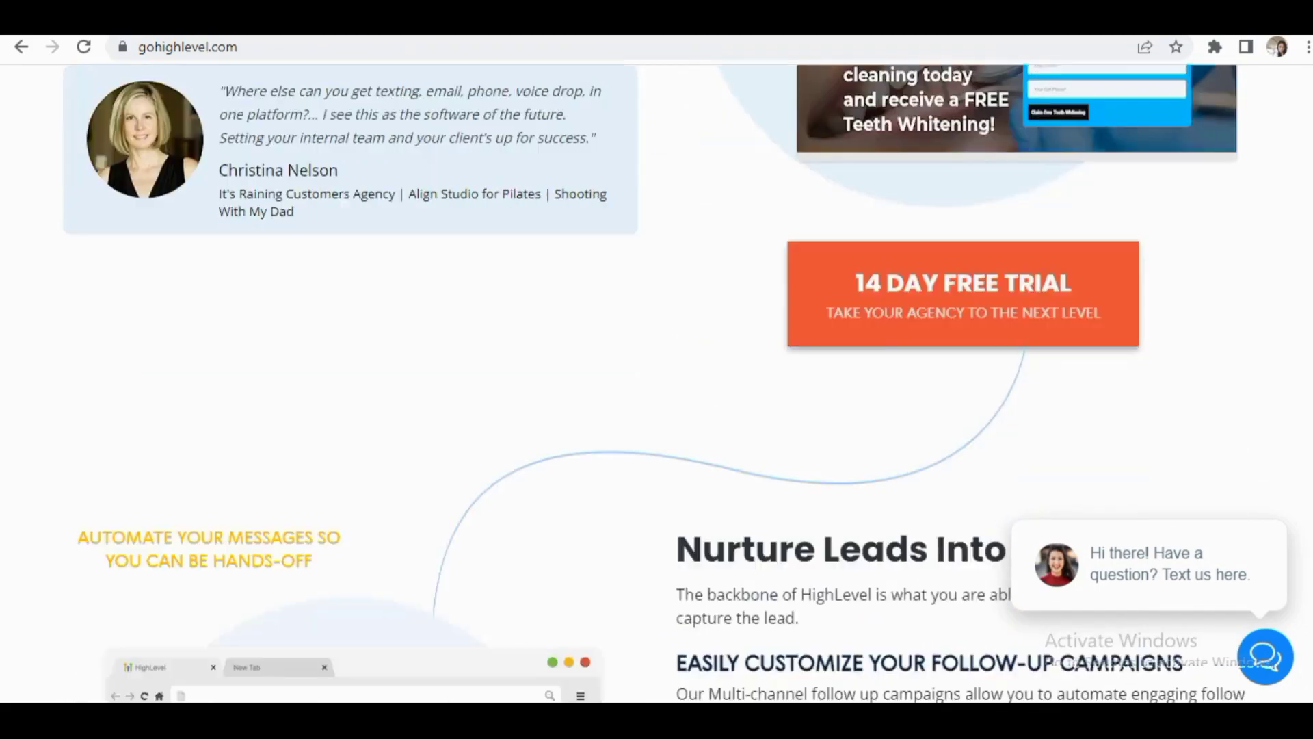
scroll(657, 384, "down", 10)
scroll(657, 383, "up", 6)
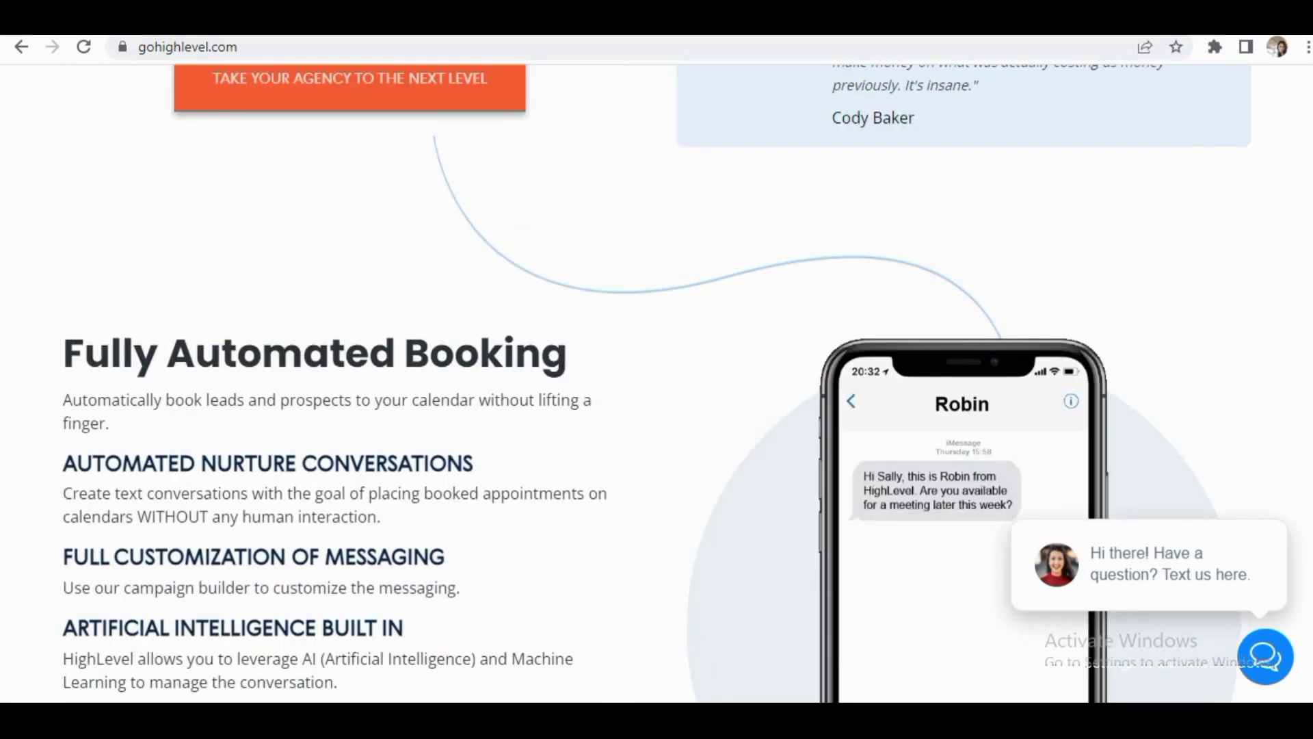
scroll(657, 383, "down", 2)
scroll(657, 383, "up", 10)
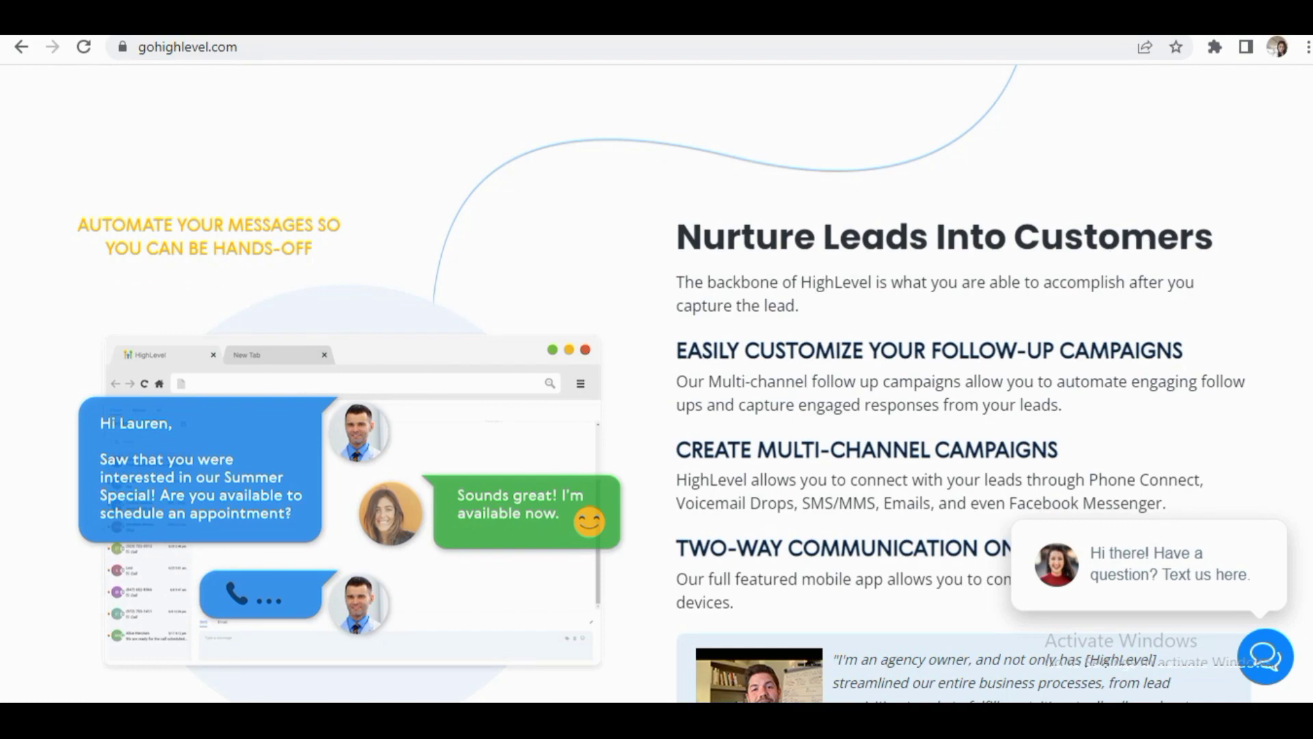
scroll(477, 325, "down", 10)
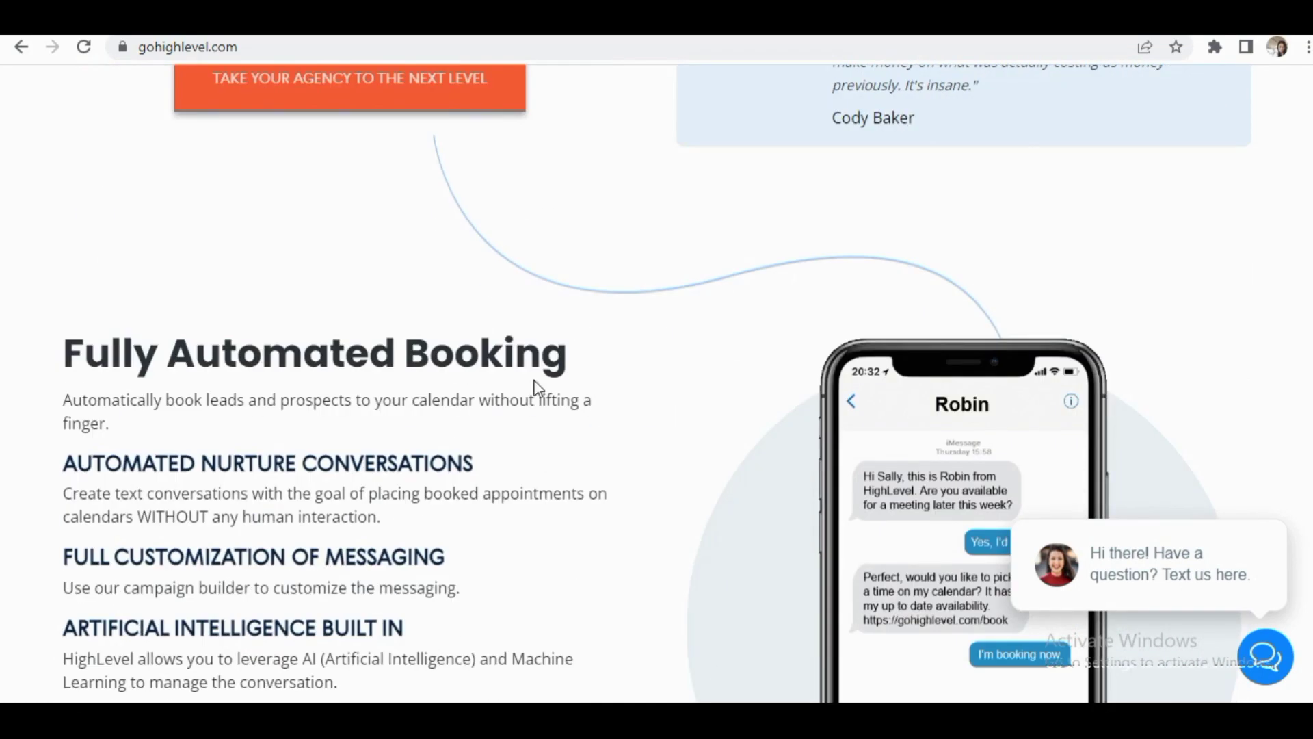
scroll(657, 384, "down", 13)
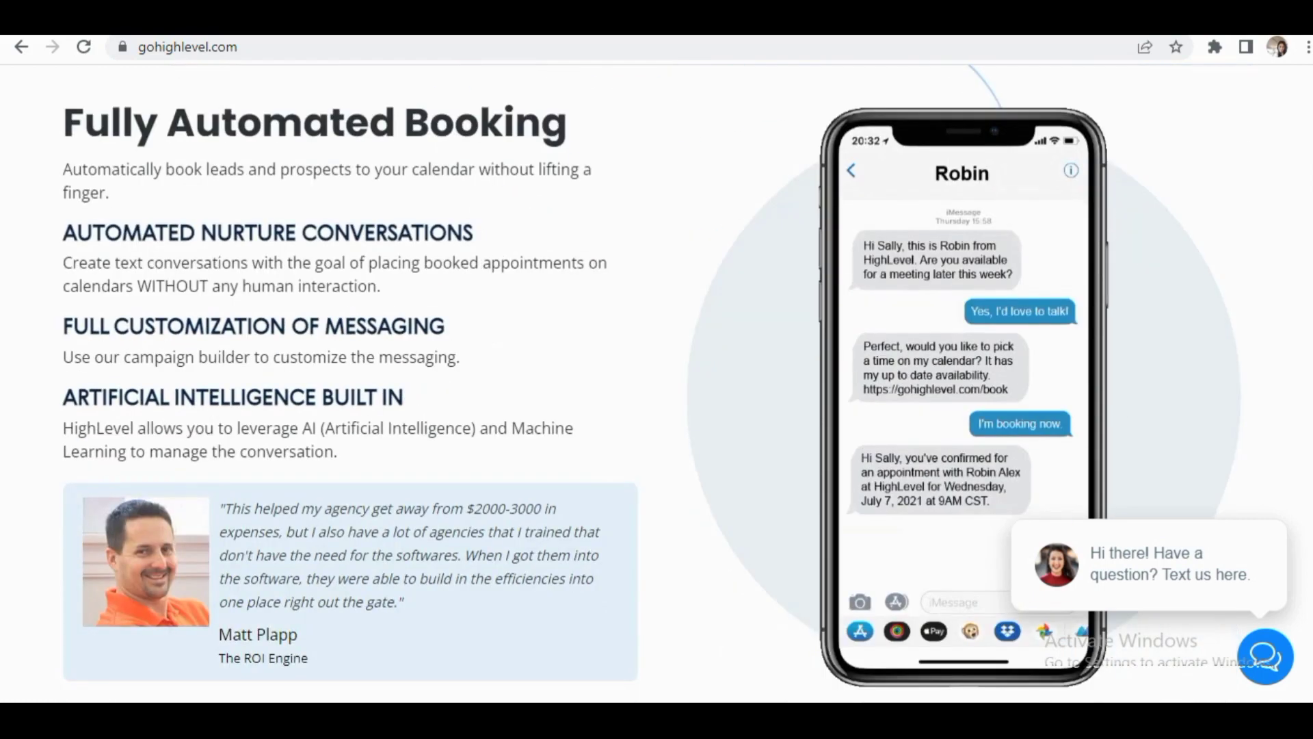
scroll(657, 383, "down", 1)
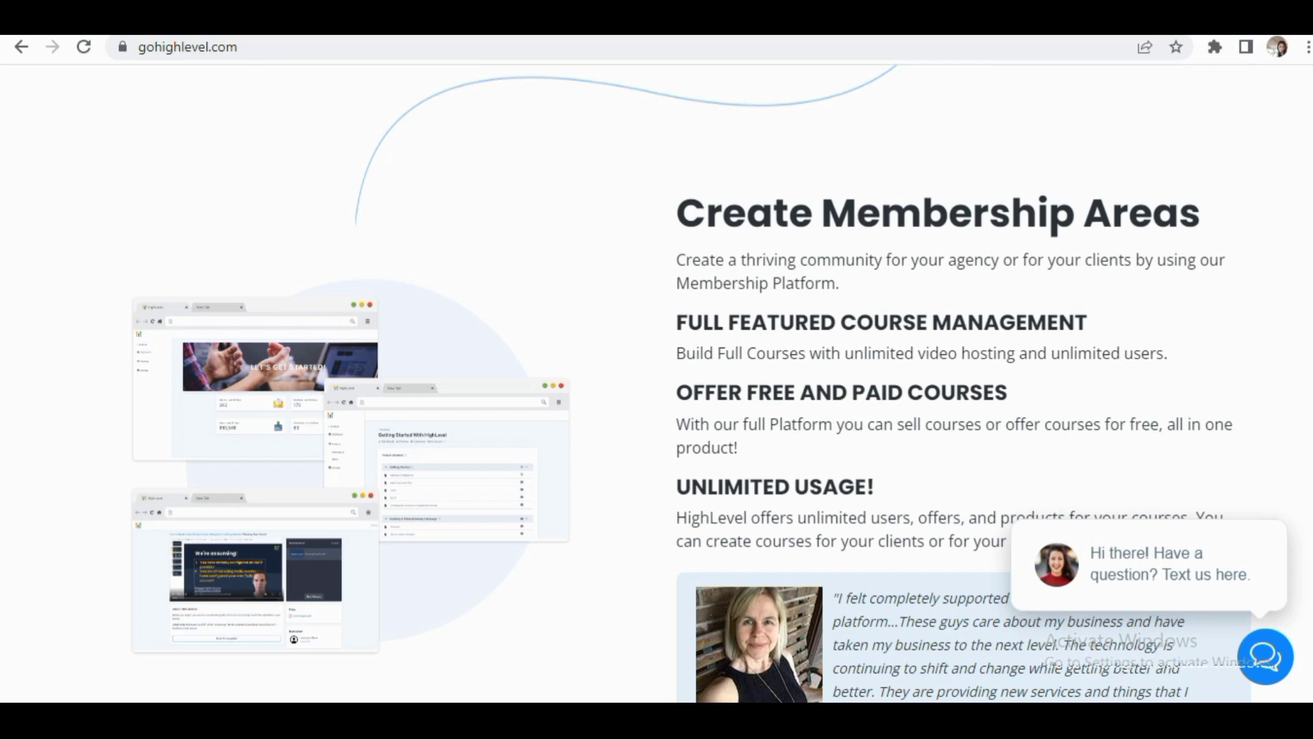
scroll(657, 383, "down", 12)
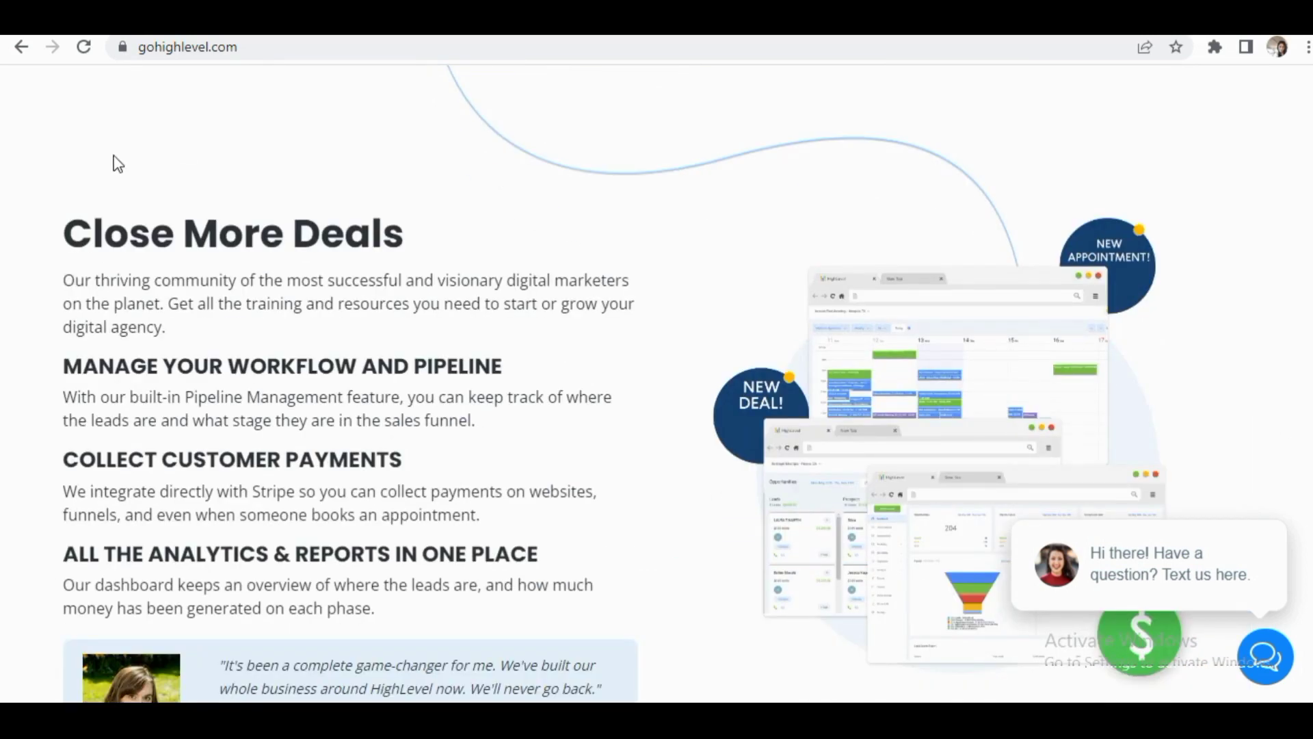
scroll(656, 383, "down", 9)
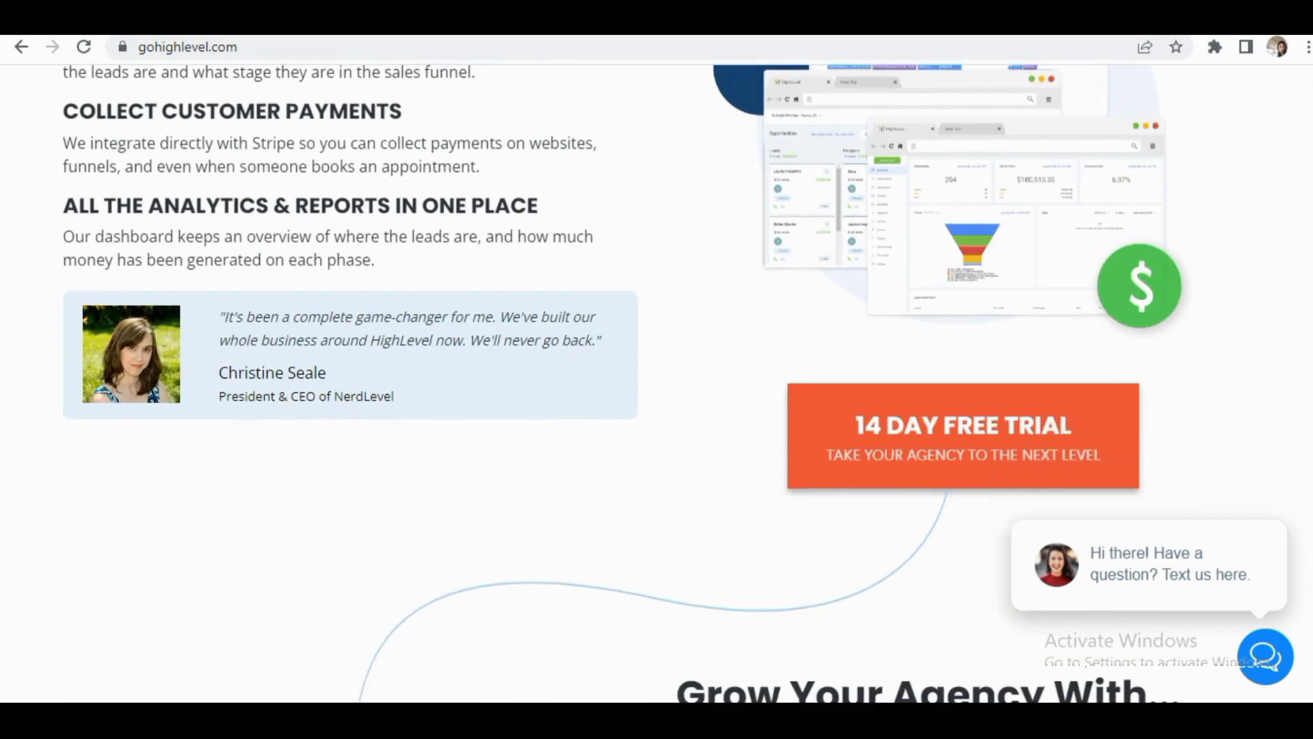
scroll(657, 383, "down", 3)
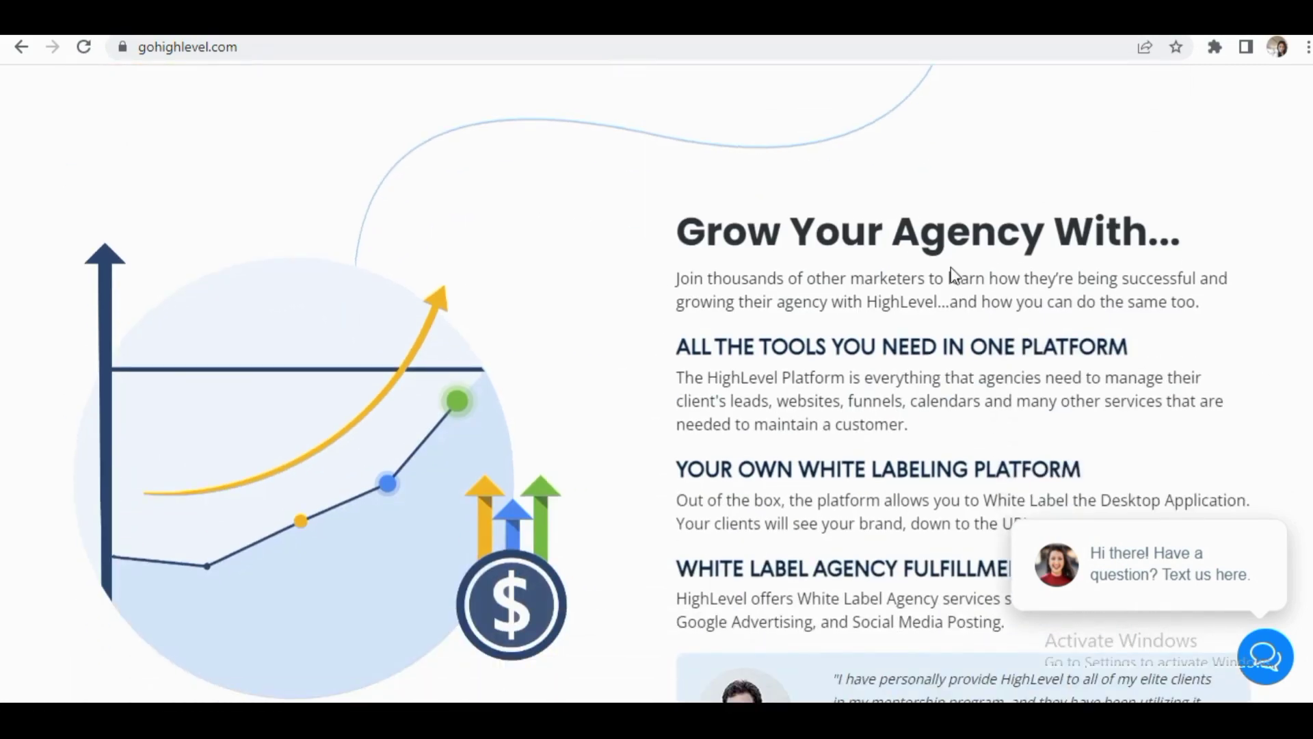
scroll(657, 384, "down", 15)
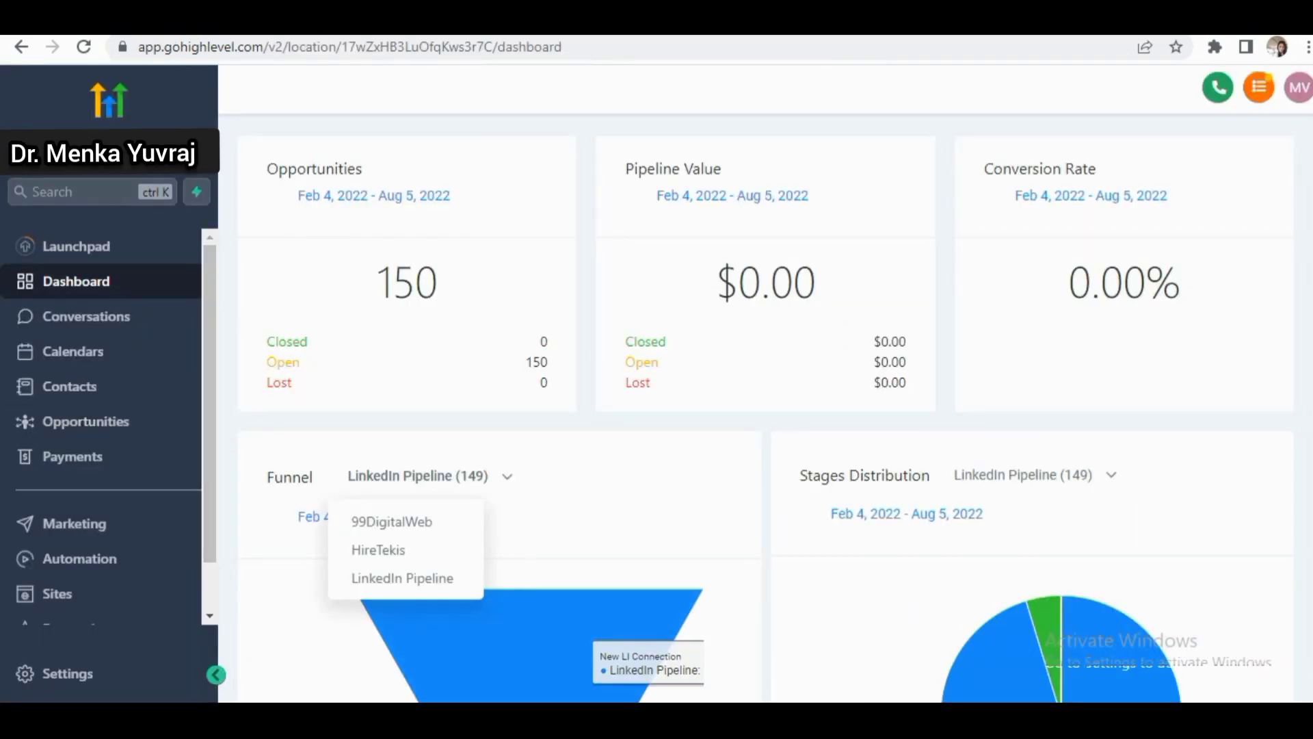
Step: Review the dashboard's opportunity, pipeline value and conversion cards, funnel and stage charts, manual actions, tasks and Lead Source Report
scroll(616, 643, "down", 3)
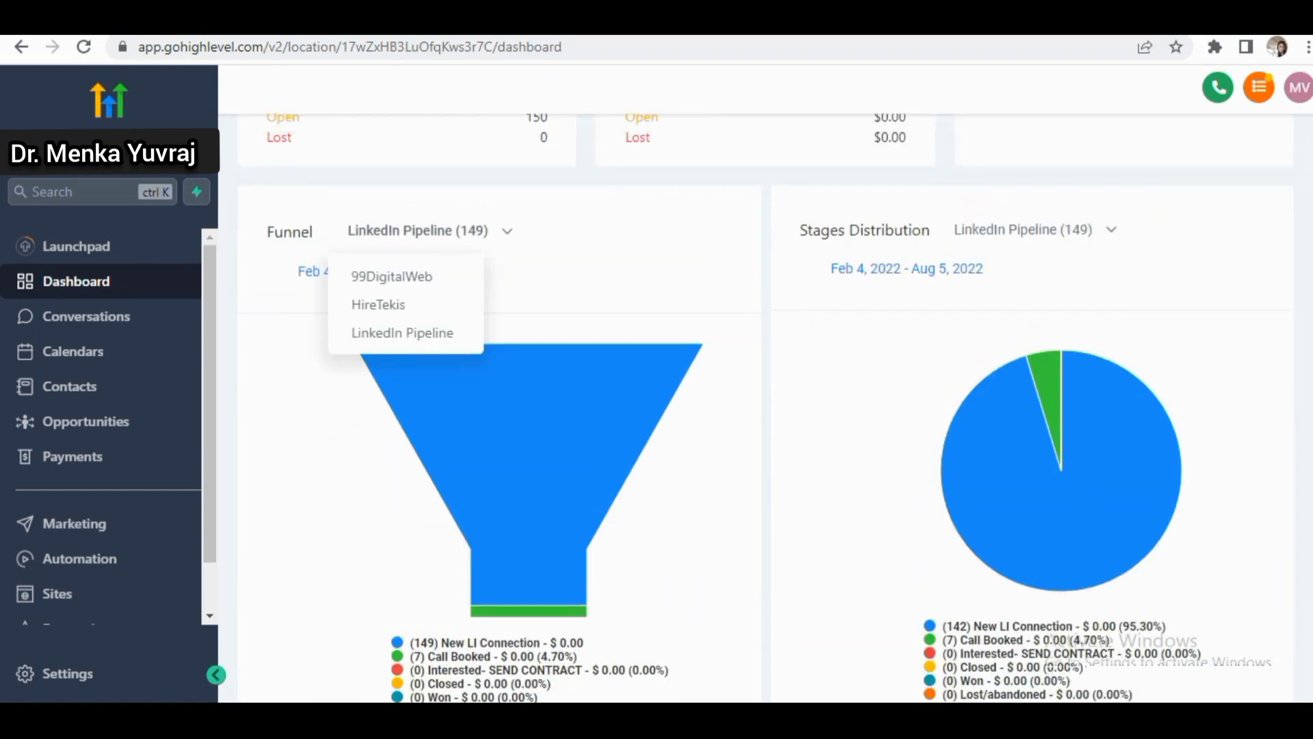
scroll(616, 643, "up", 3)
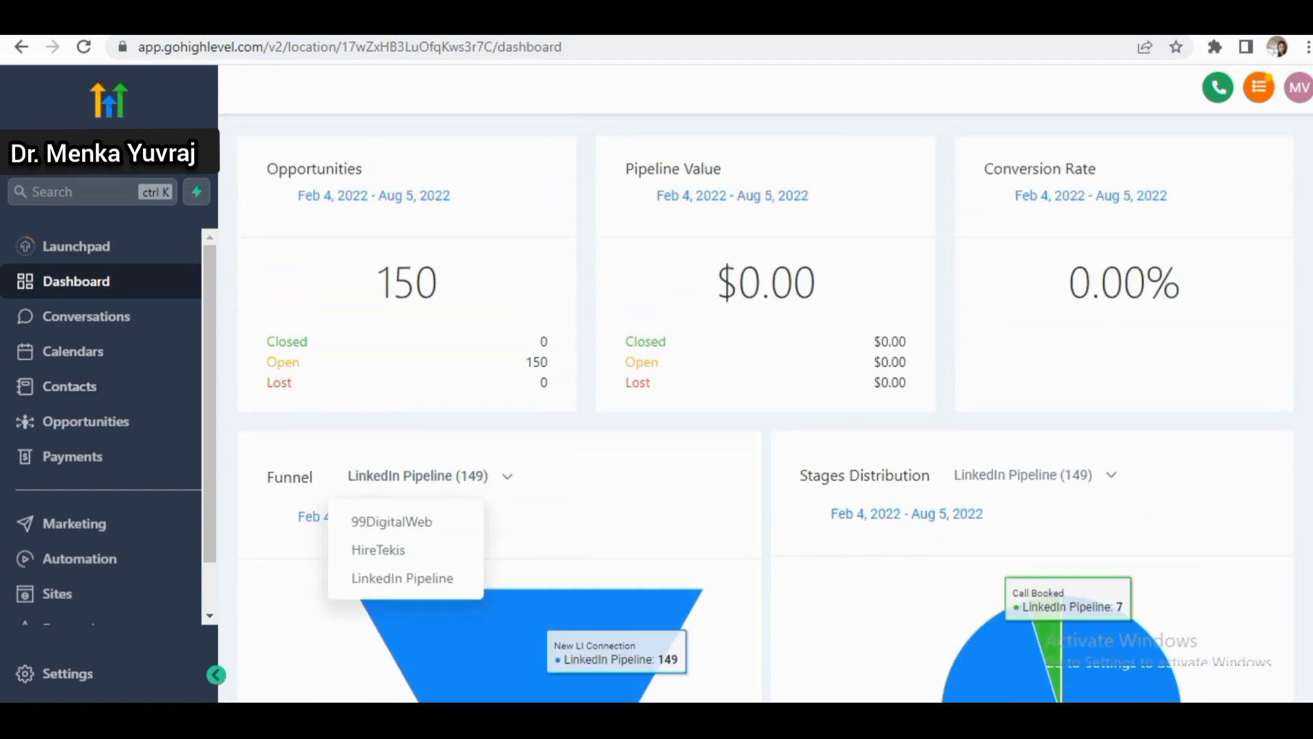
scroll(615, 643, "down", 5)
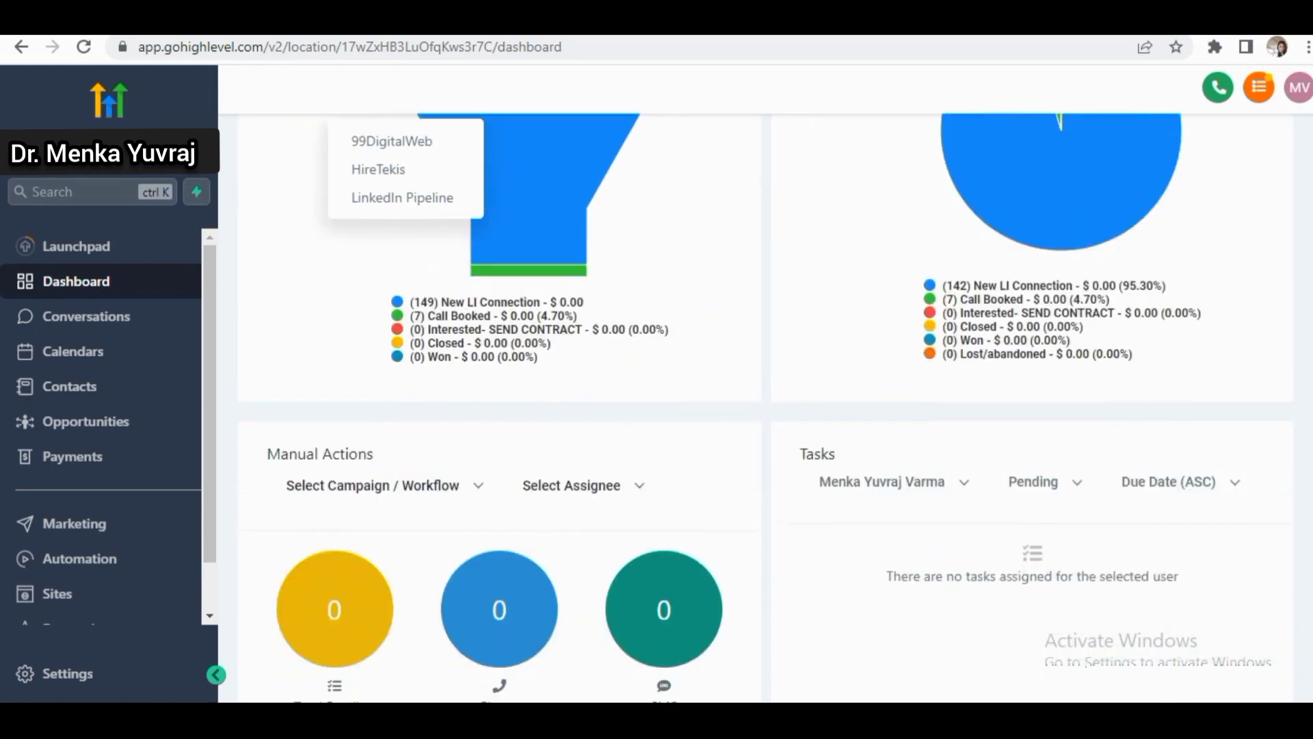
scroll(616, 643, "down", 7)
scroll(616, 643, "up", 13)
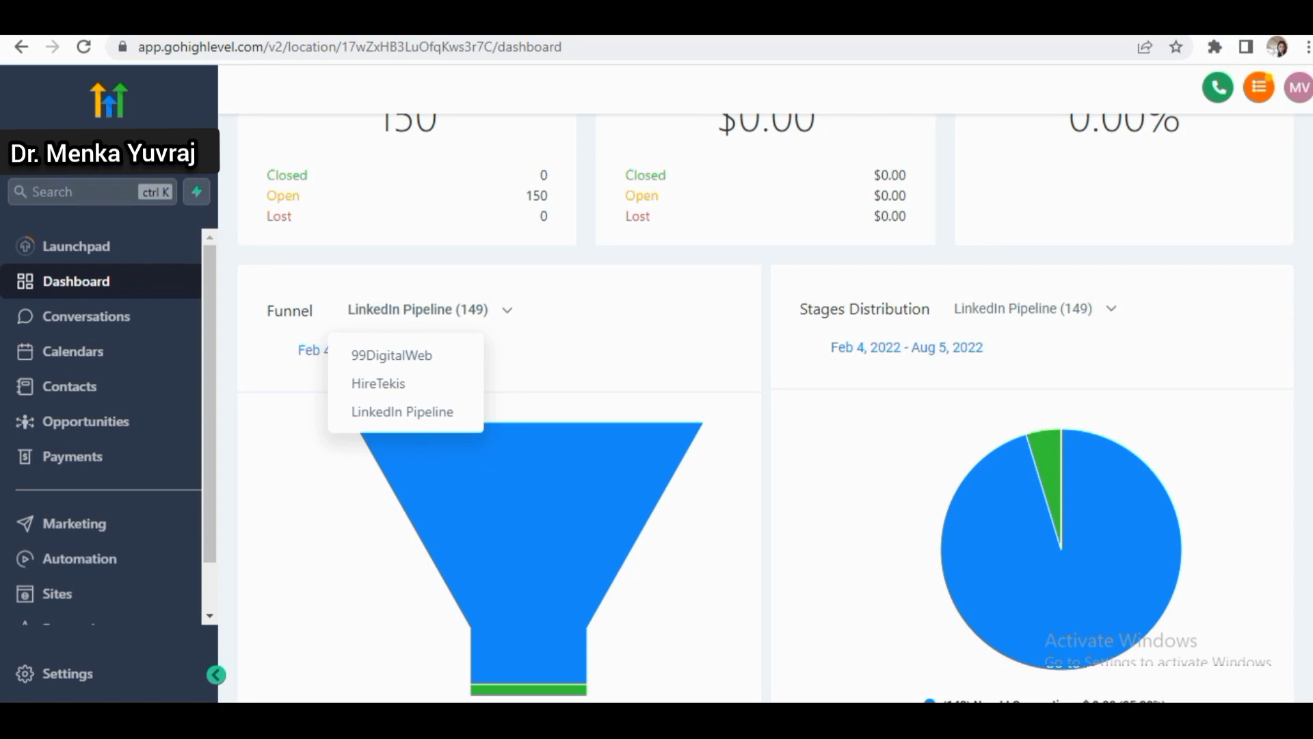
scroll(241, 164, "up", 2)
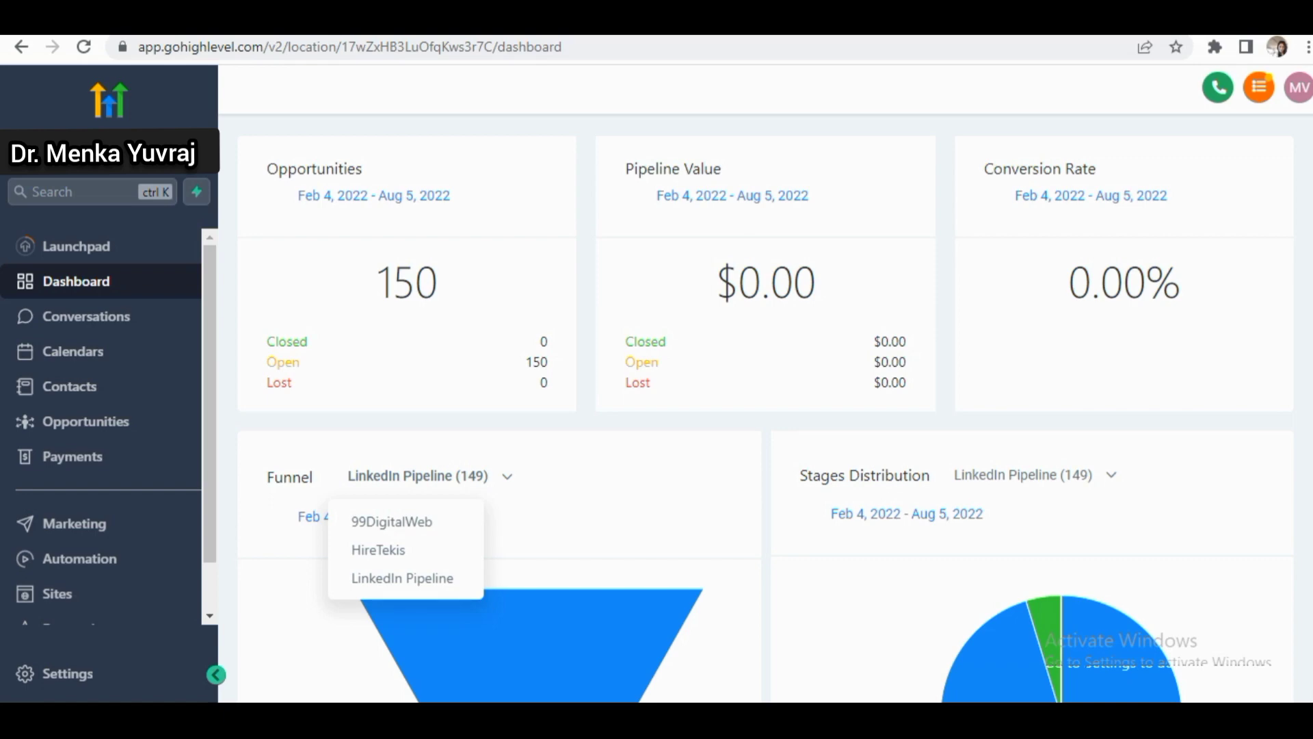
scroll(762, 313, "down", 4)
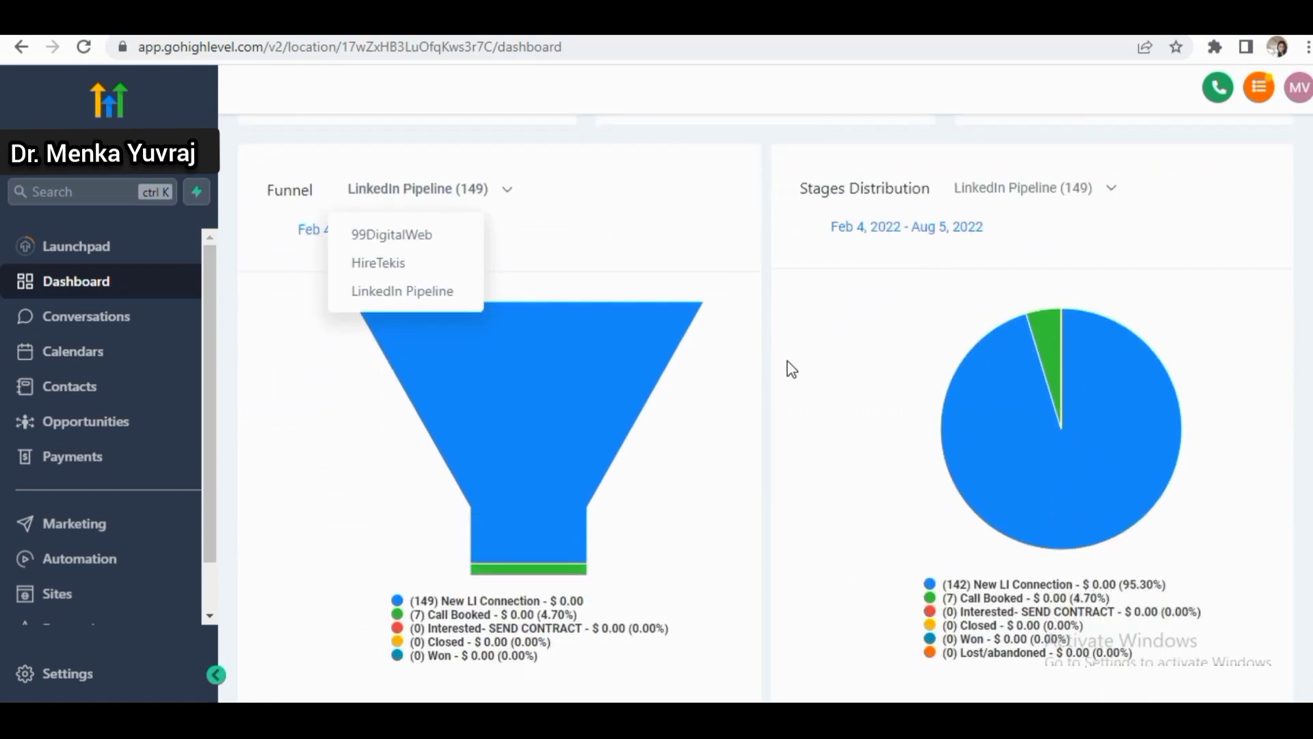
scroll(1108, 493, "down", 4)
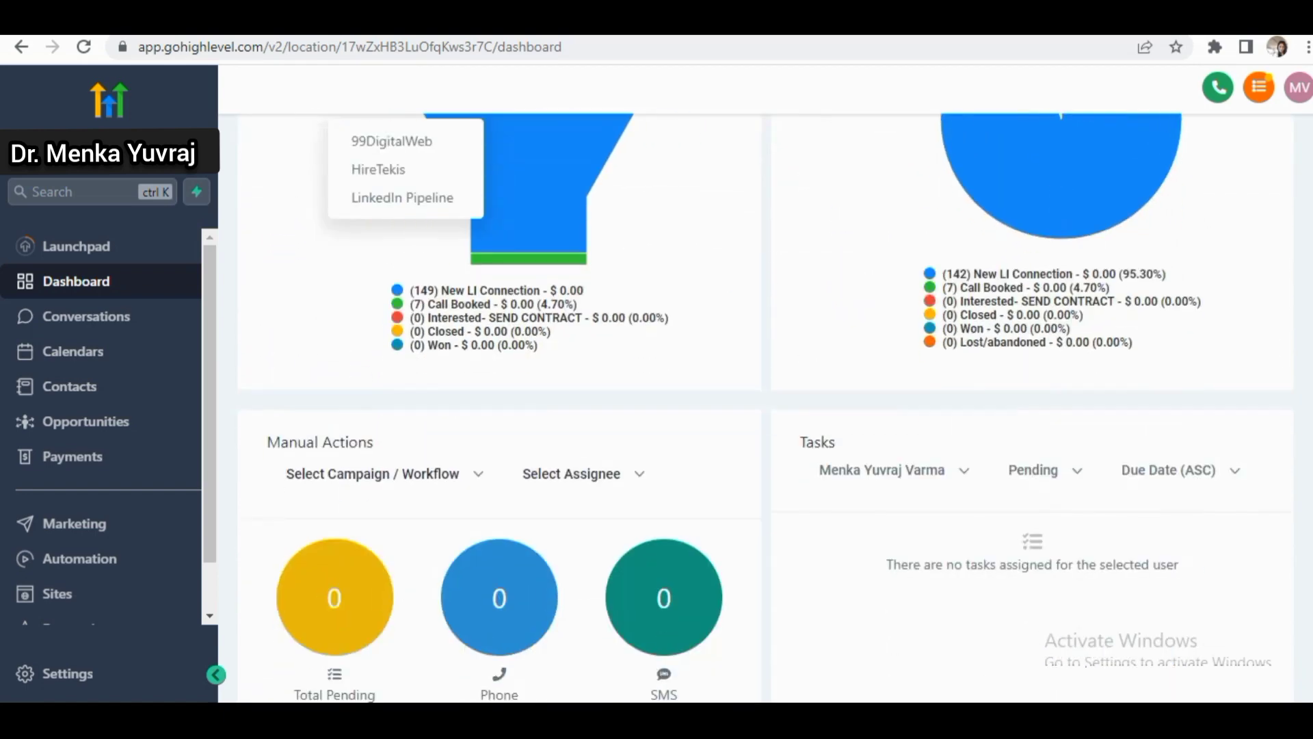
scroll(765, 407, "down", 4)
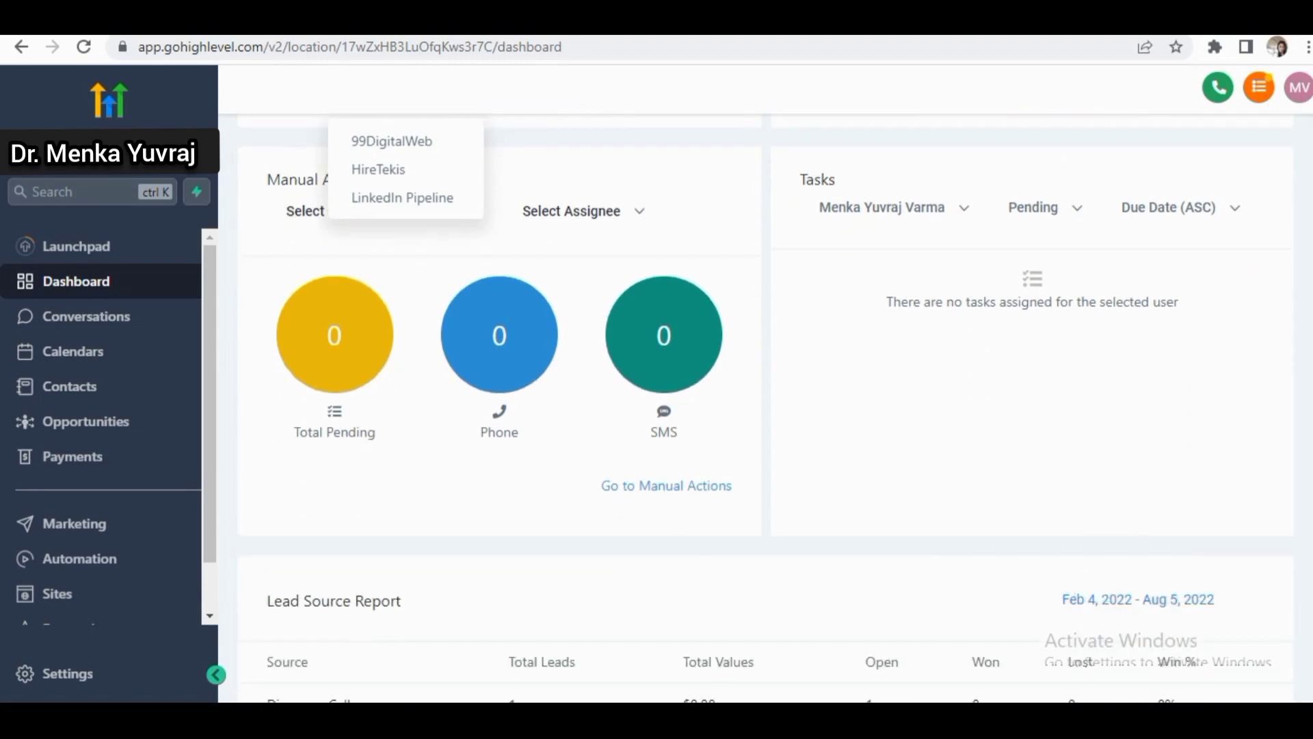
scroll(766, 400, "down", 2)
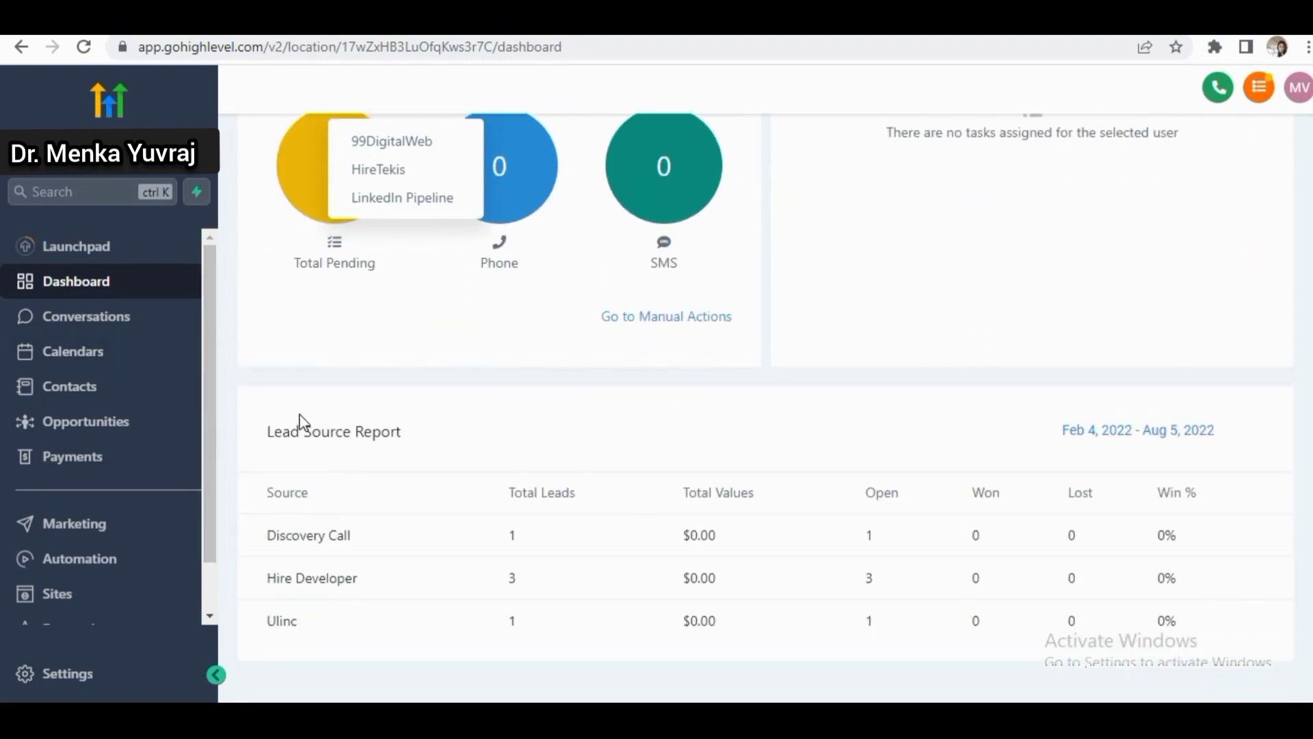
scroll(766, 405, "up", 3)
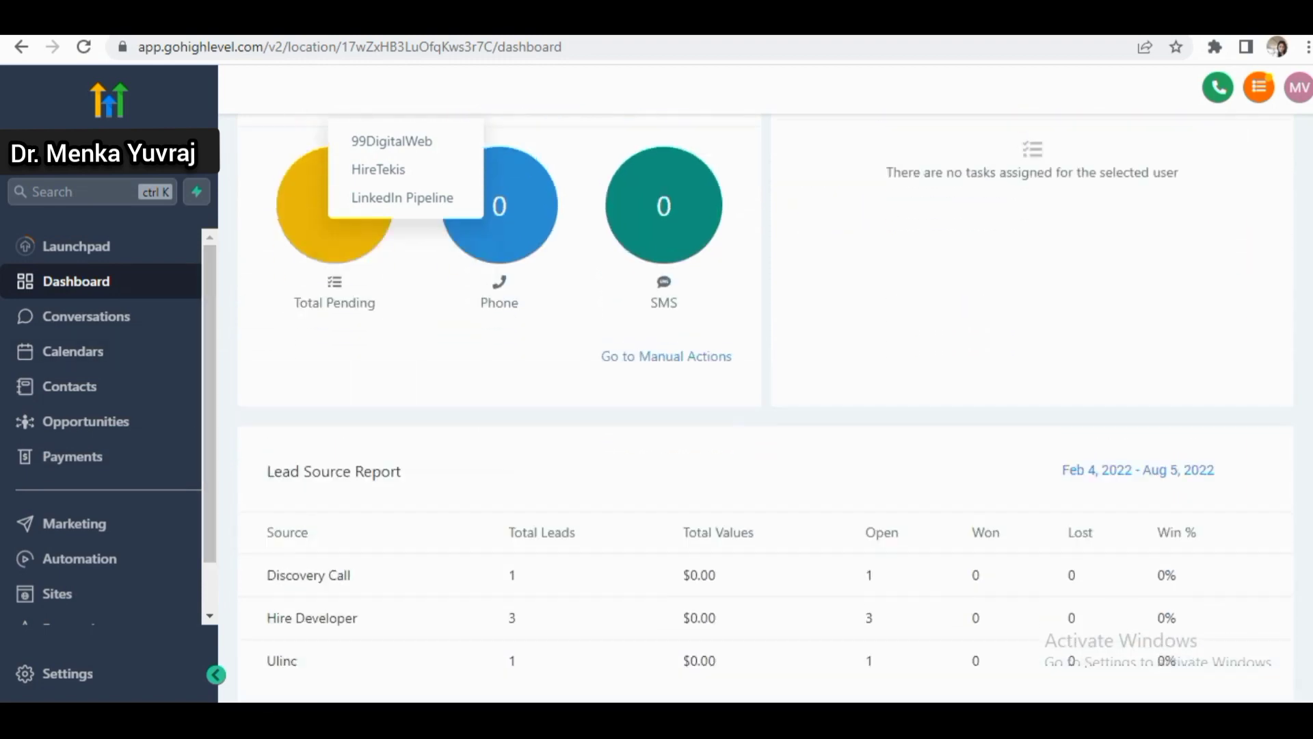
Step: Open Conversations and highlight the preview text of the "Continuing the conversation.." e-mail in the first unread thread
left_click(118, 319)
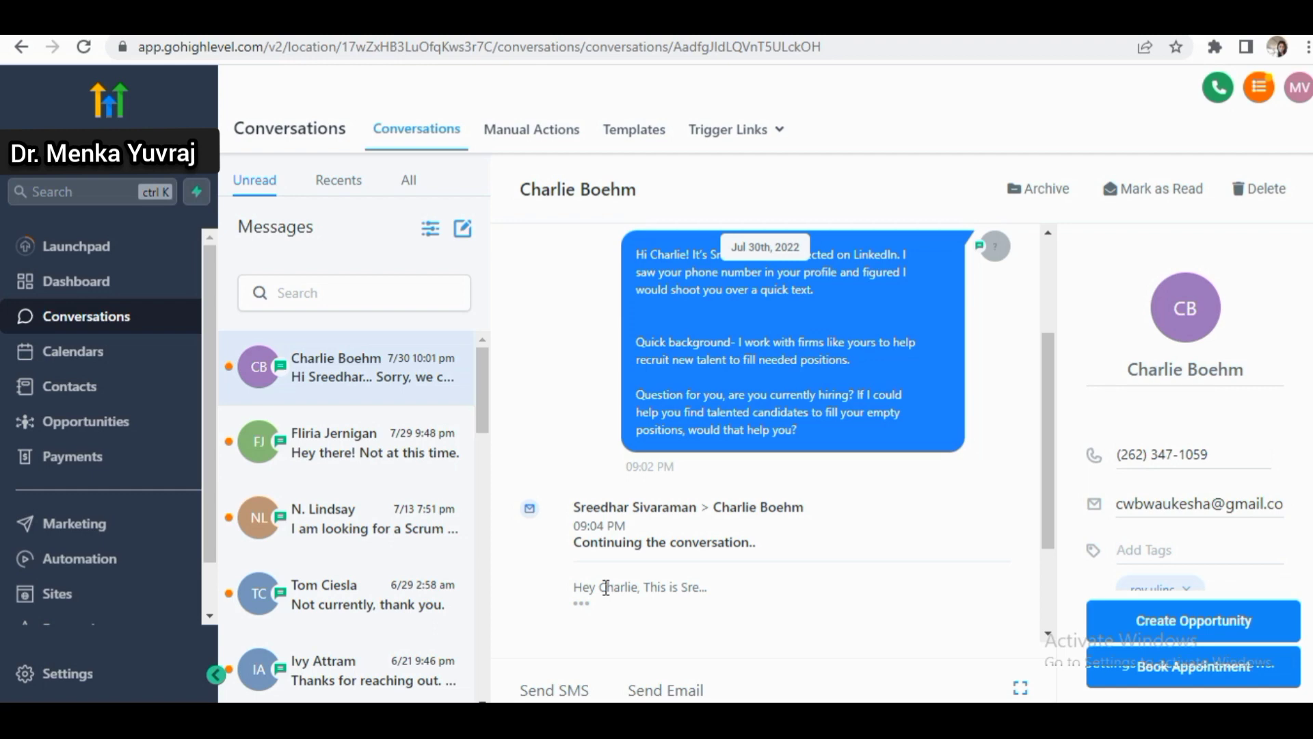
left_click_drag(587, 587, 771, 605)
left_click(775, 605)
left_click_drag(595, 587, 773, 607)
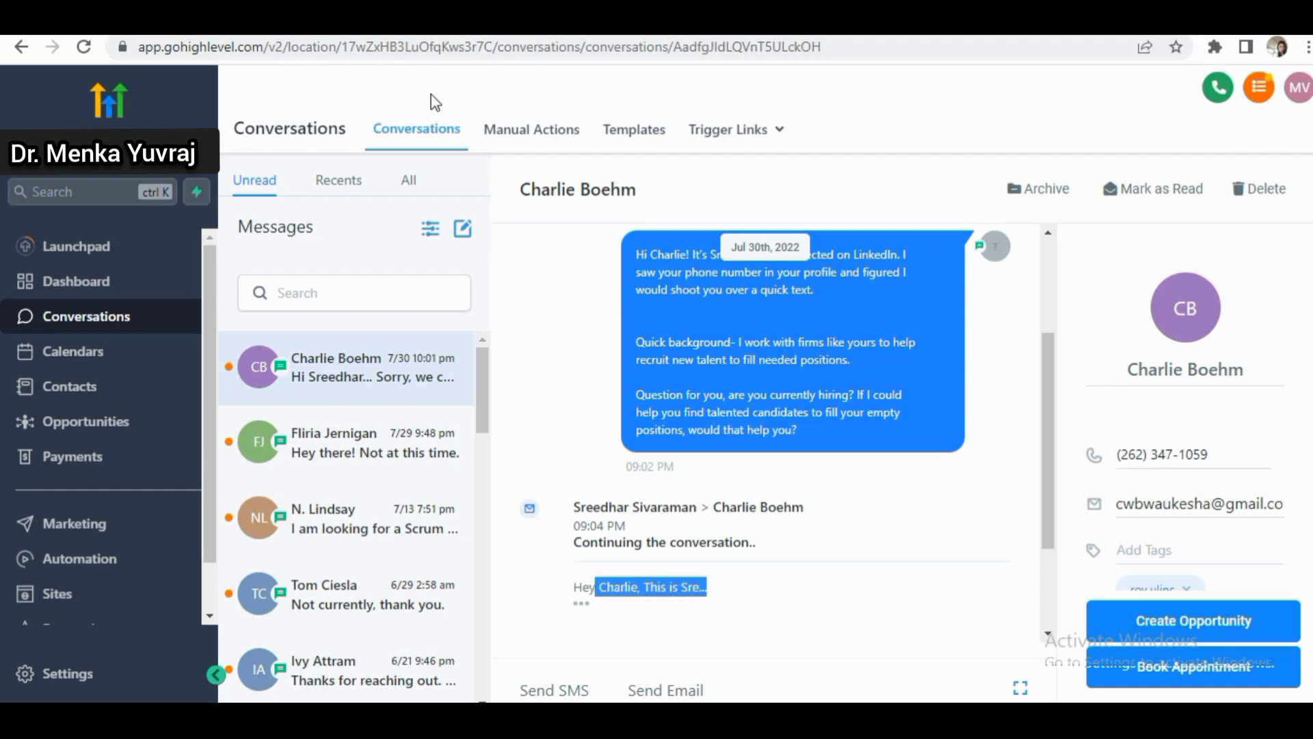
Step: View the Manual Actions and message Templates pages within Conversations
left_click(531, 137)
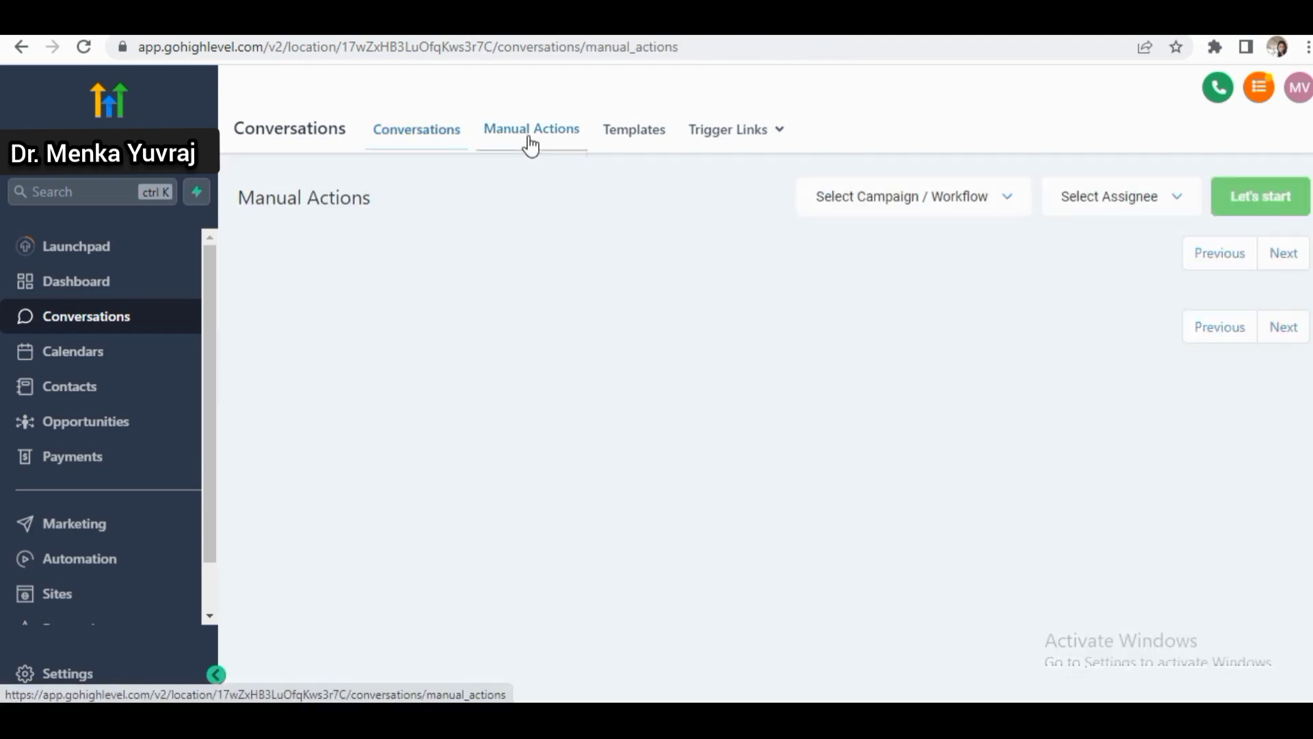
left_click(631, 138)
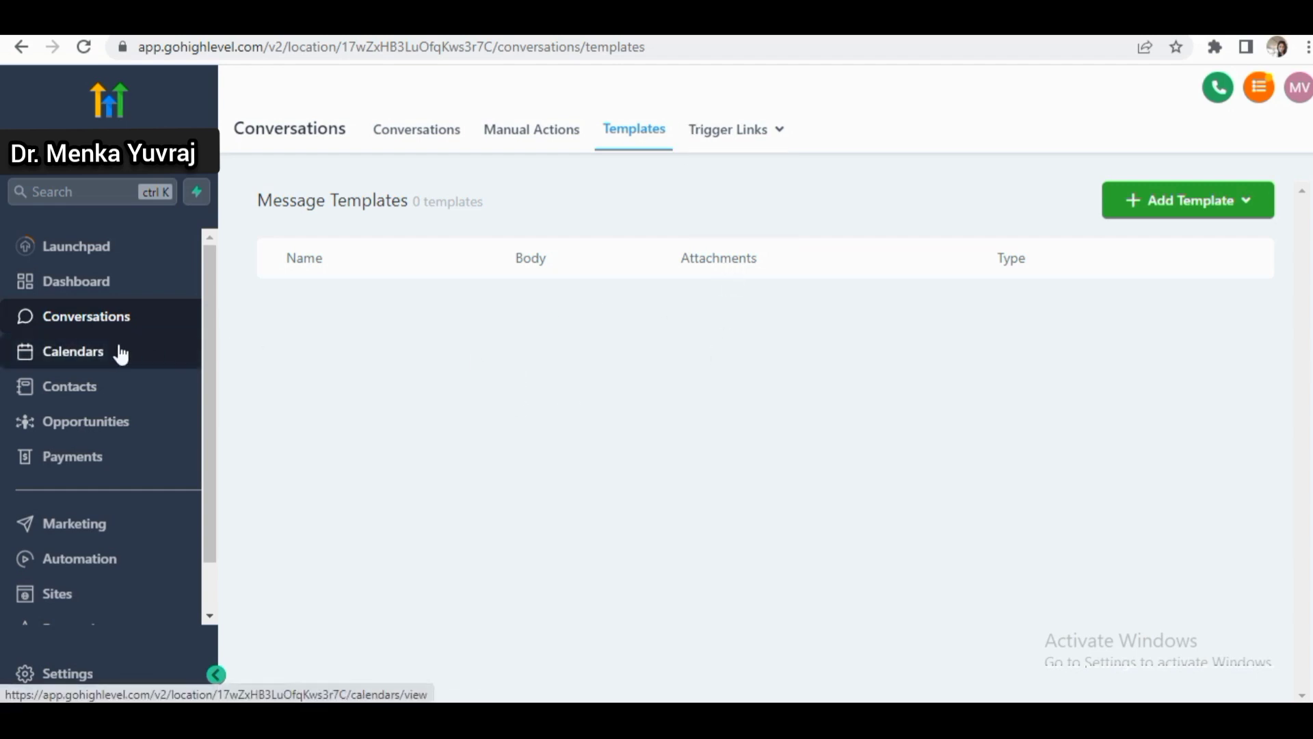
Step: View the weekly calendar and the new contact form for booking an appointment, closing the form without saving
left_click(63, 361)
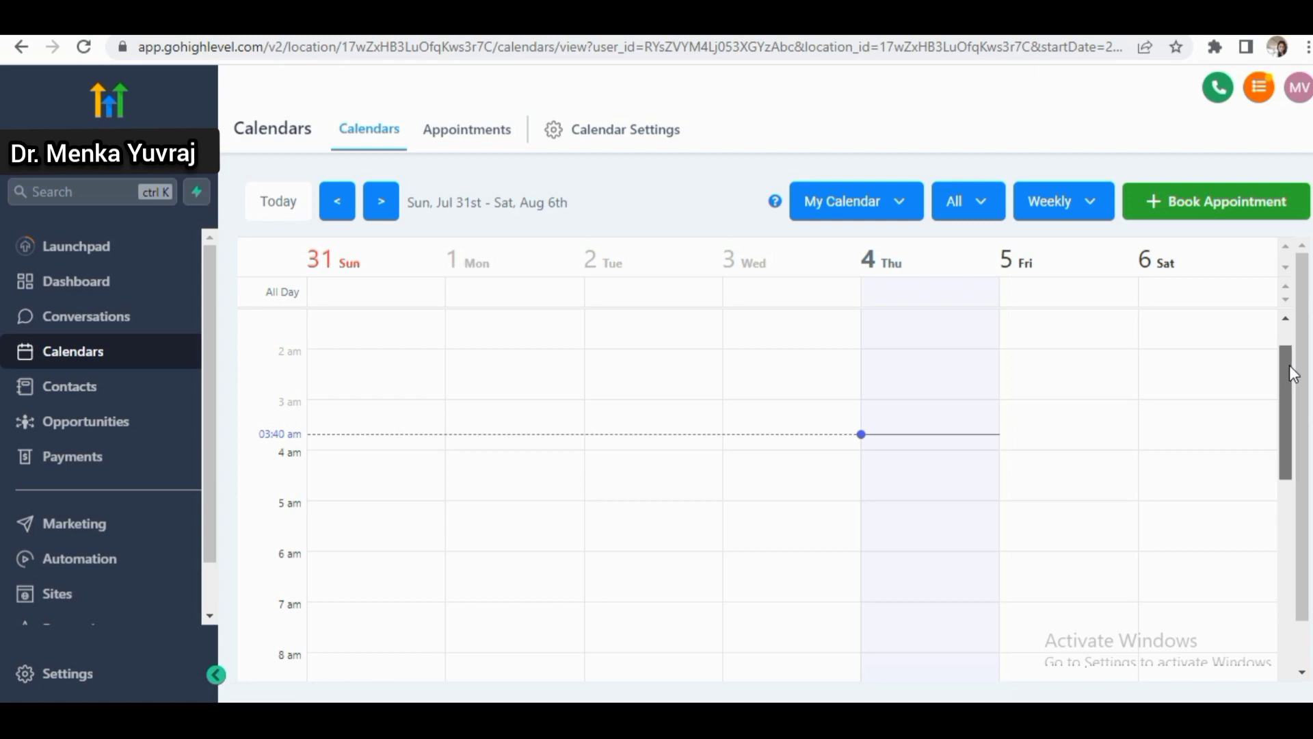
left_click_drag(1290, 373, 1281, 323)
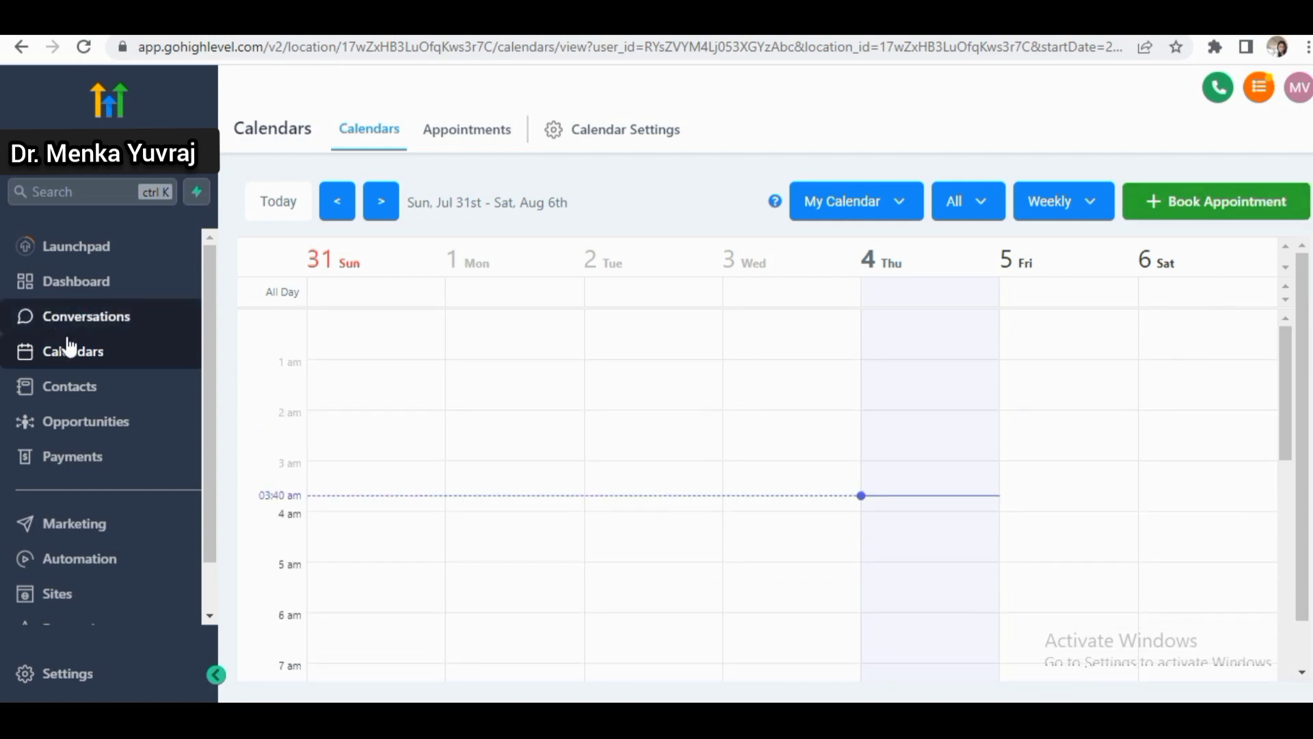
left_click(1190, 201)
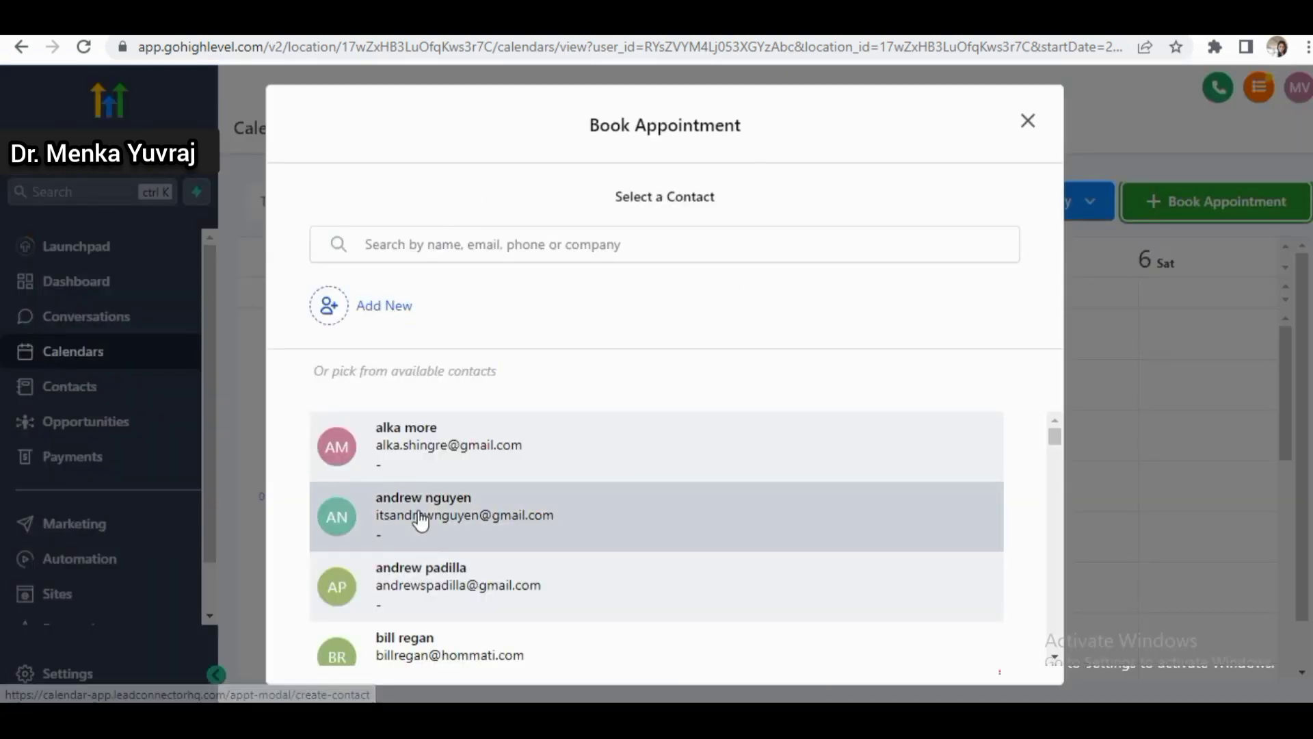
left_click(384, 305)
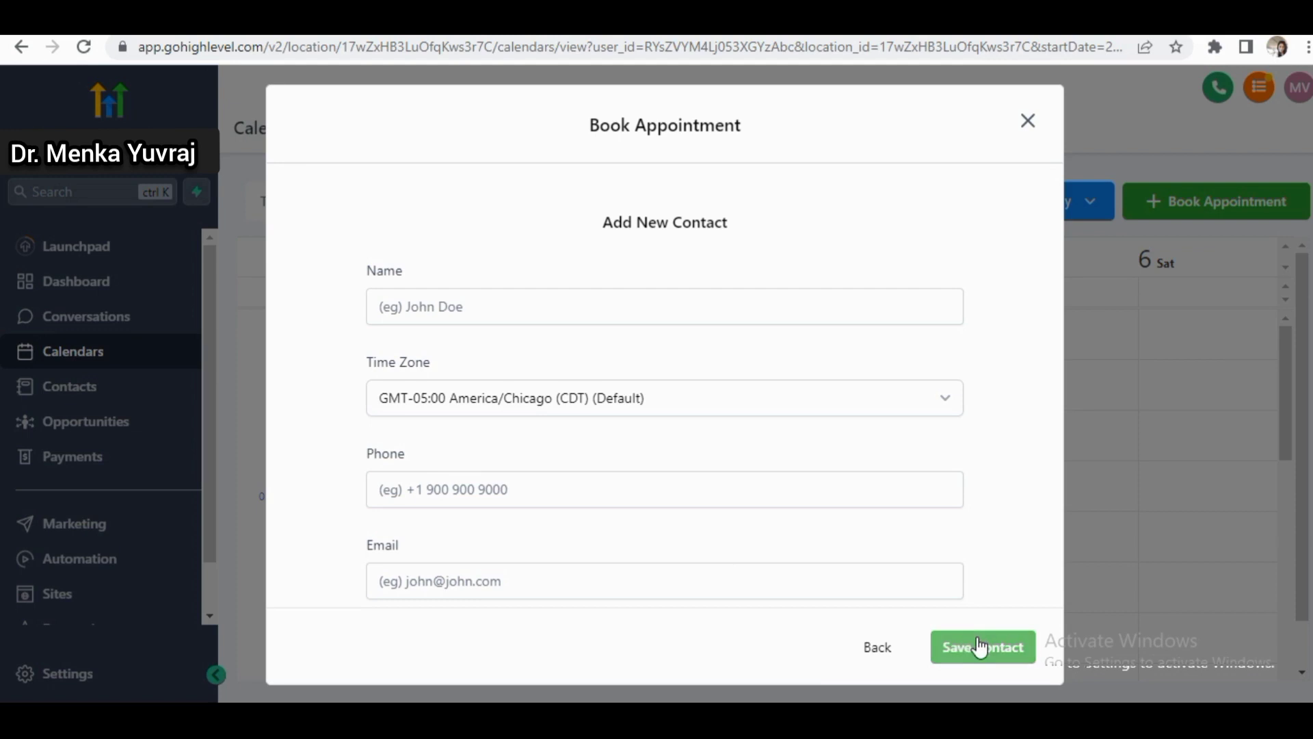
left_click(1029, 123)
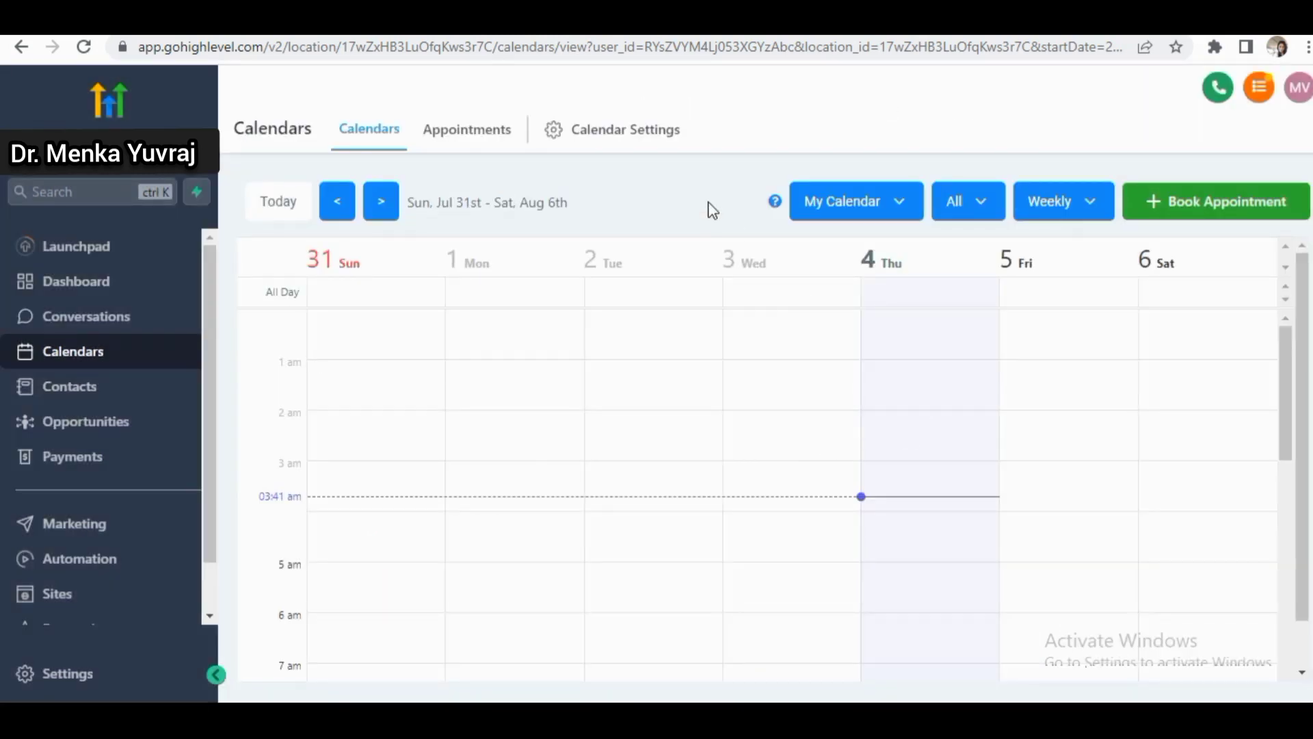
Step: Review the Appointments list within Calendars, including the appointment statuses and notes
left_click(452, 141)
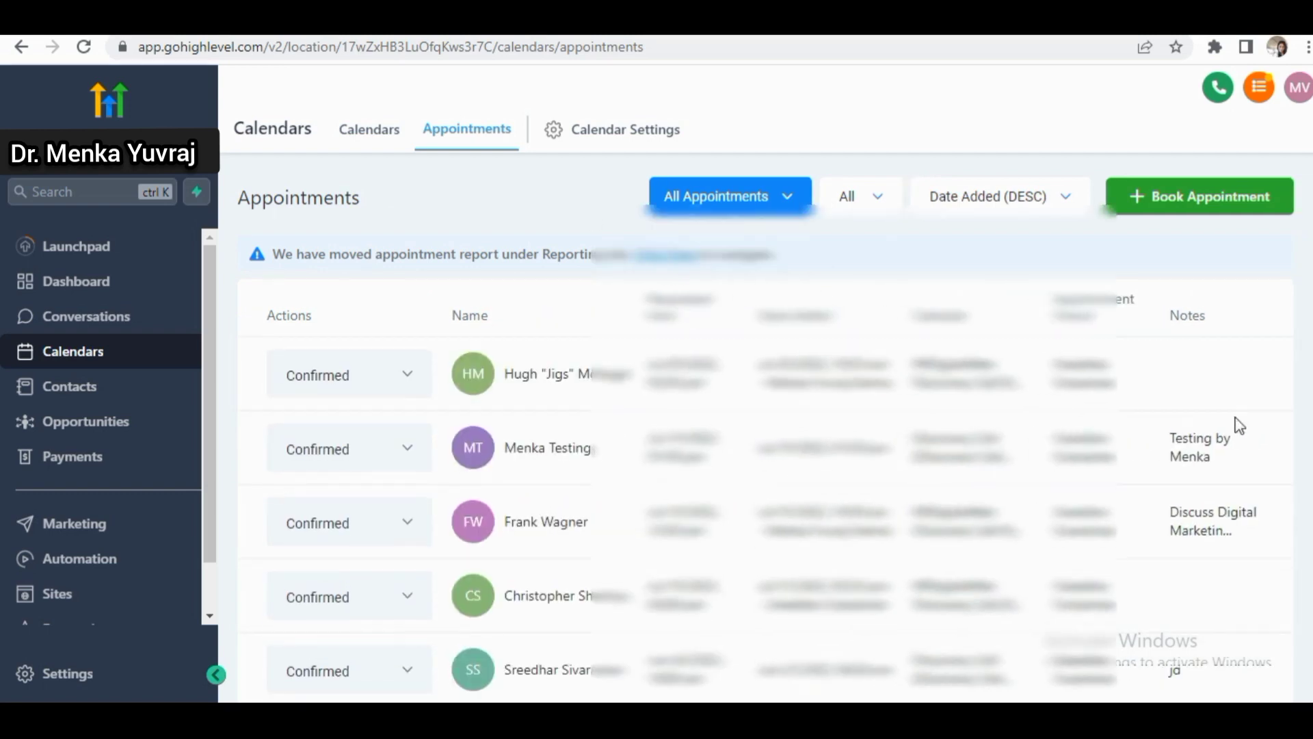
scroll(1299, 469, "down", 6)
scroll(1299, 469, "up", 6)
Step: Review the Smart Lists page in Contacts, including the contact records, tags and list actions
left_click(82, 388)
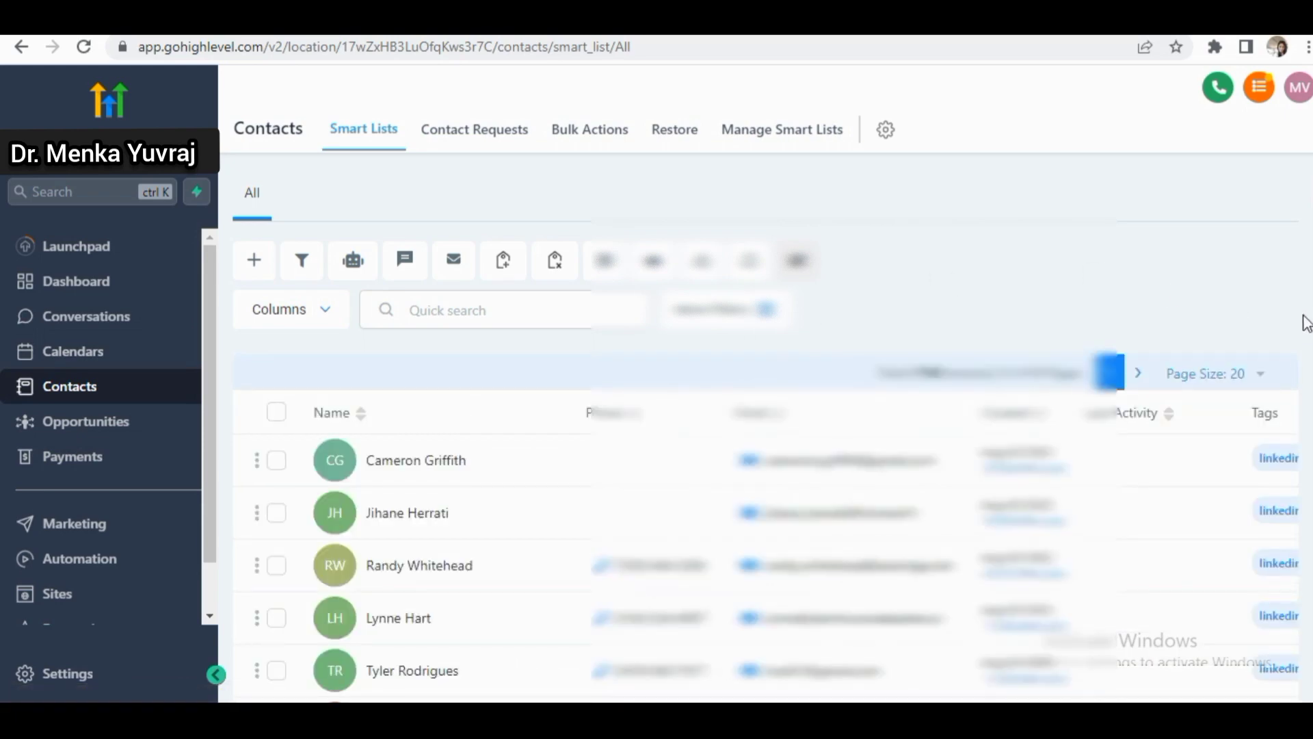
scroll(1299, 469, "down", 5)
scroll(1298, 469, "up", 5)
left_click(87, 422)
left_click(67, 400)
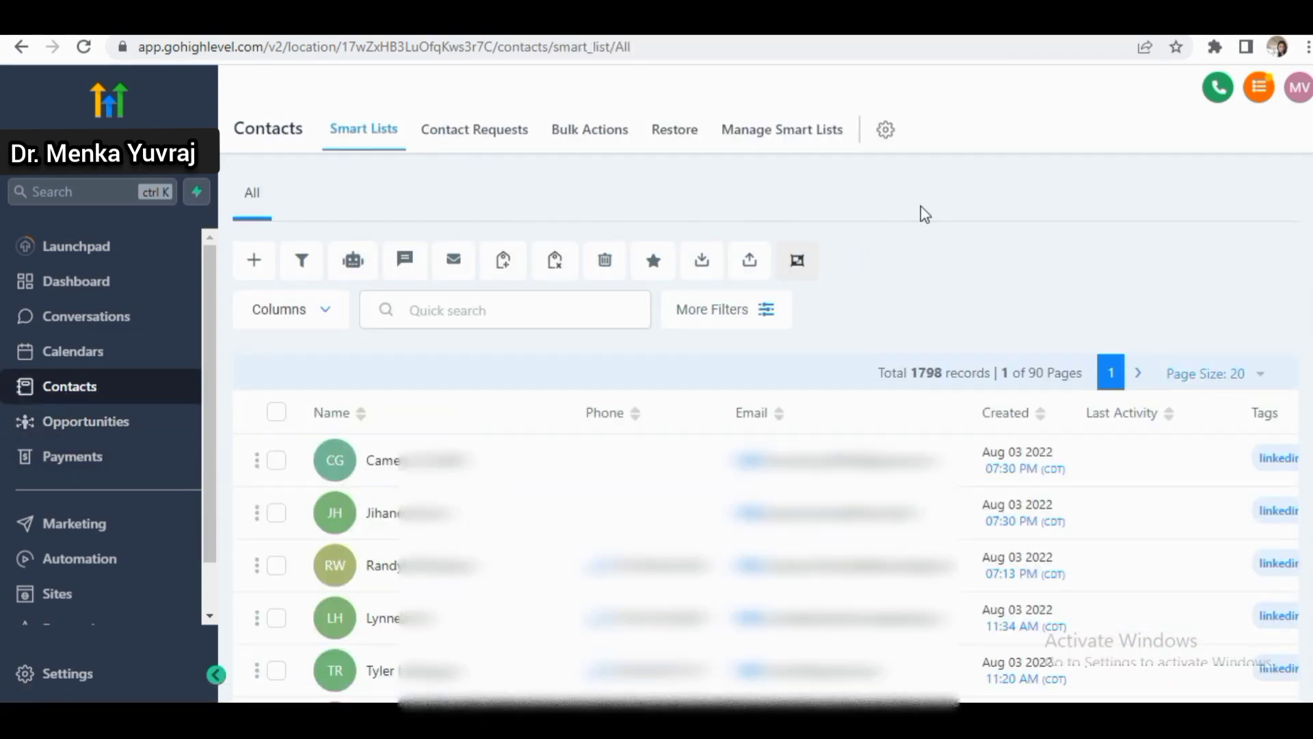
Step: Review the new contact form's name, e-mail, phone, contact type, time zone and DND fields, leaving them blank, and exit the form
left_click(254, 266)
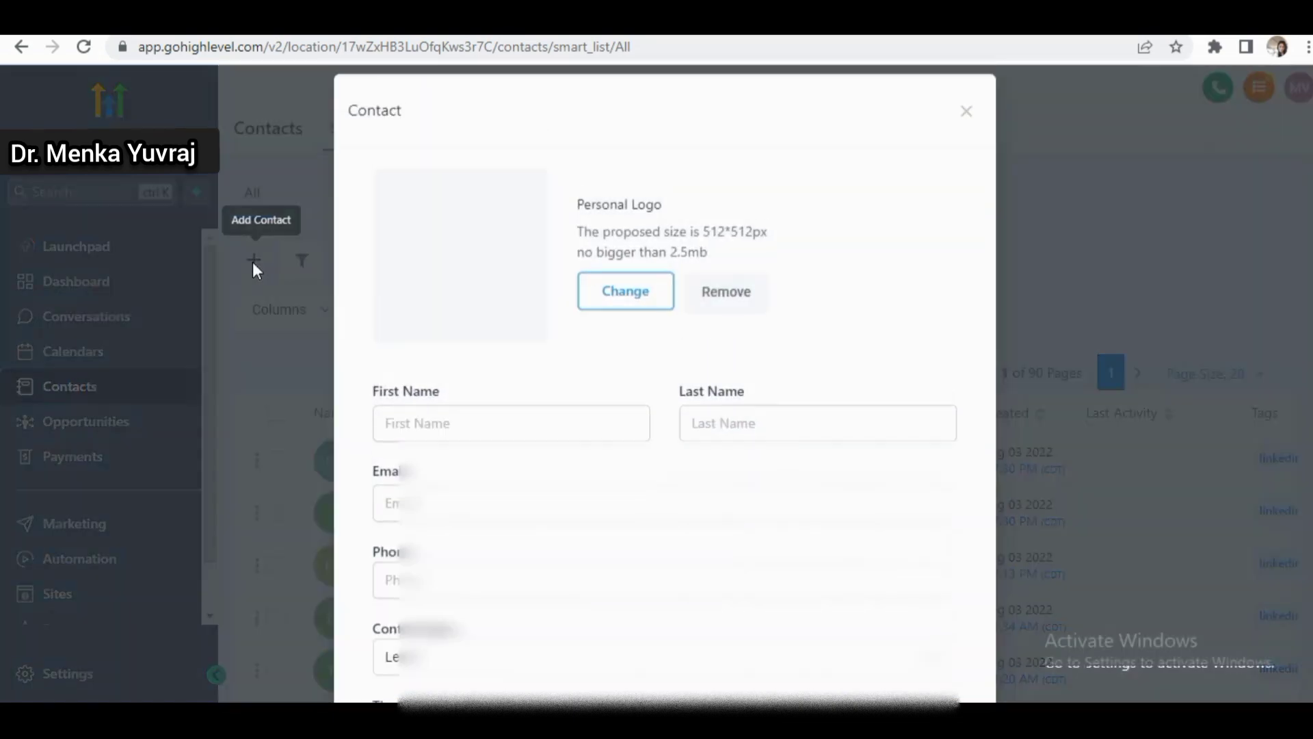
left_click(510, 438)
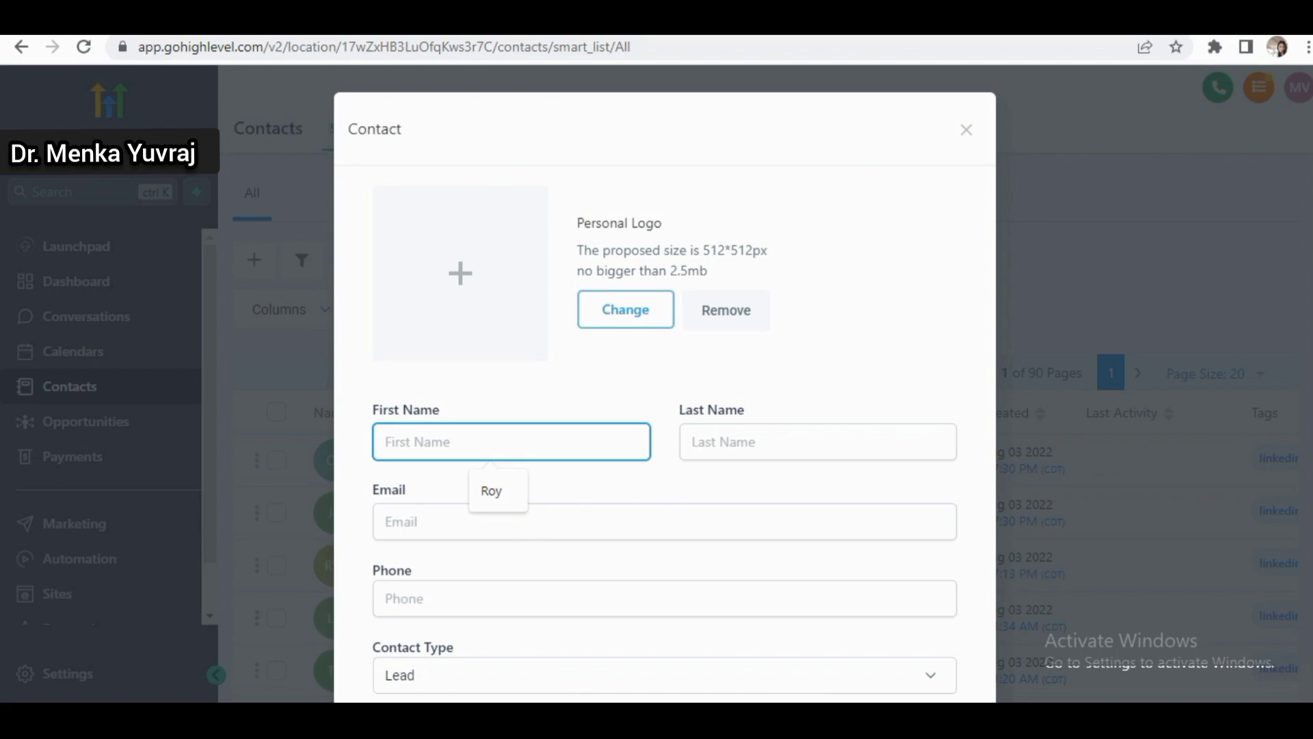
scroll(664, 383, "down", 5)
scroll(1155, 490, "up", 2)
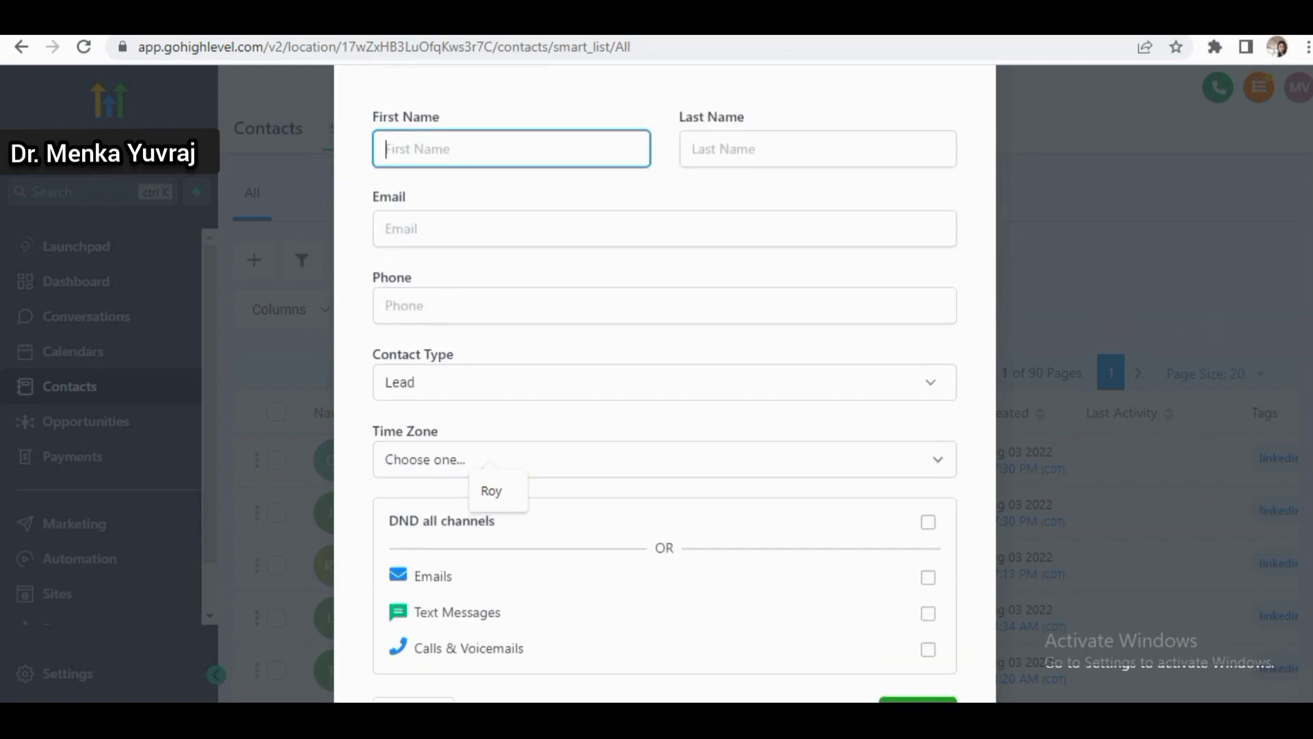
scroll(1293, 558, "down", 2)
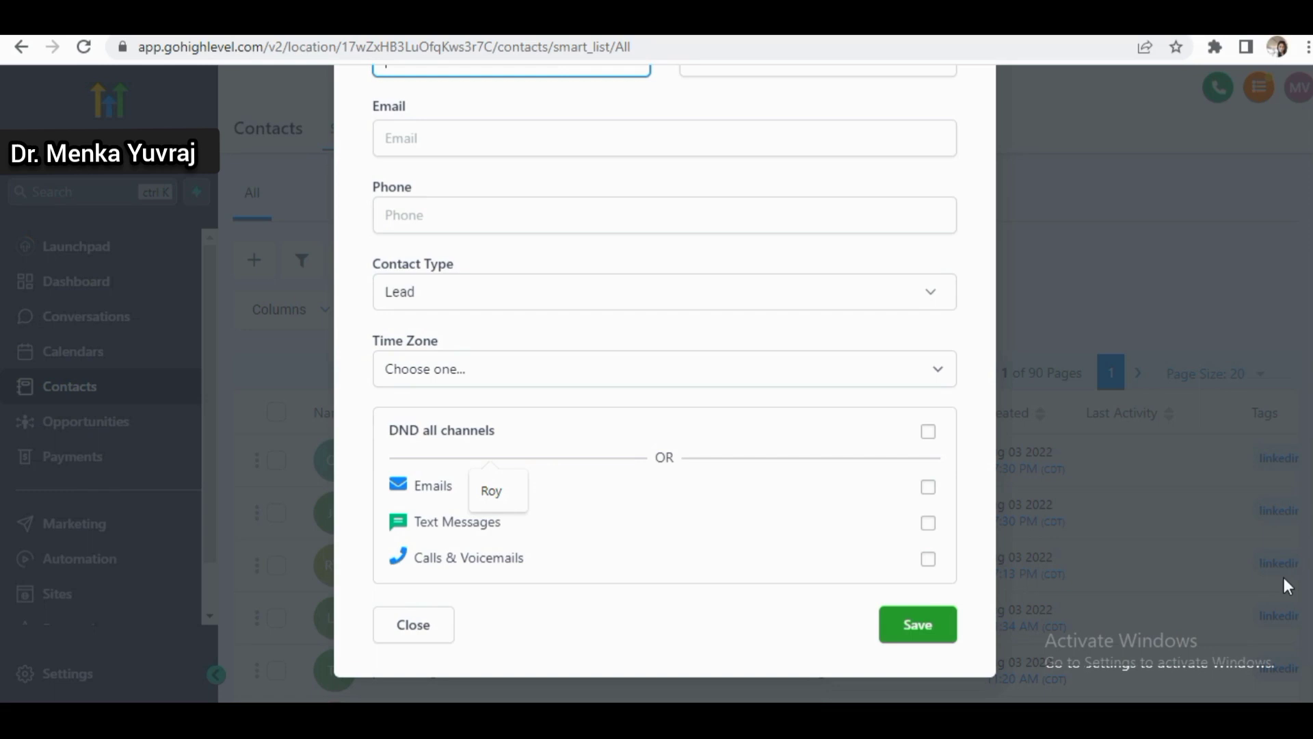
left_click(903, 630)
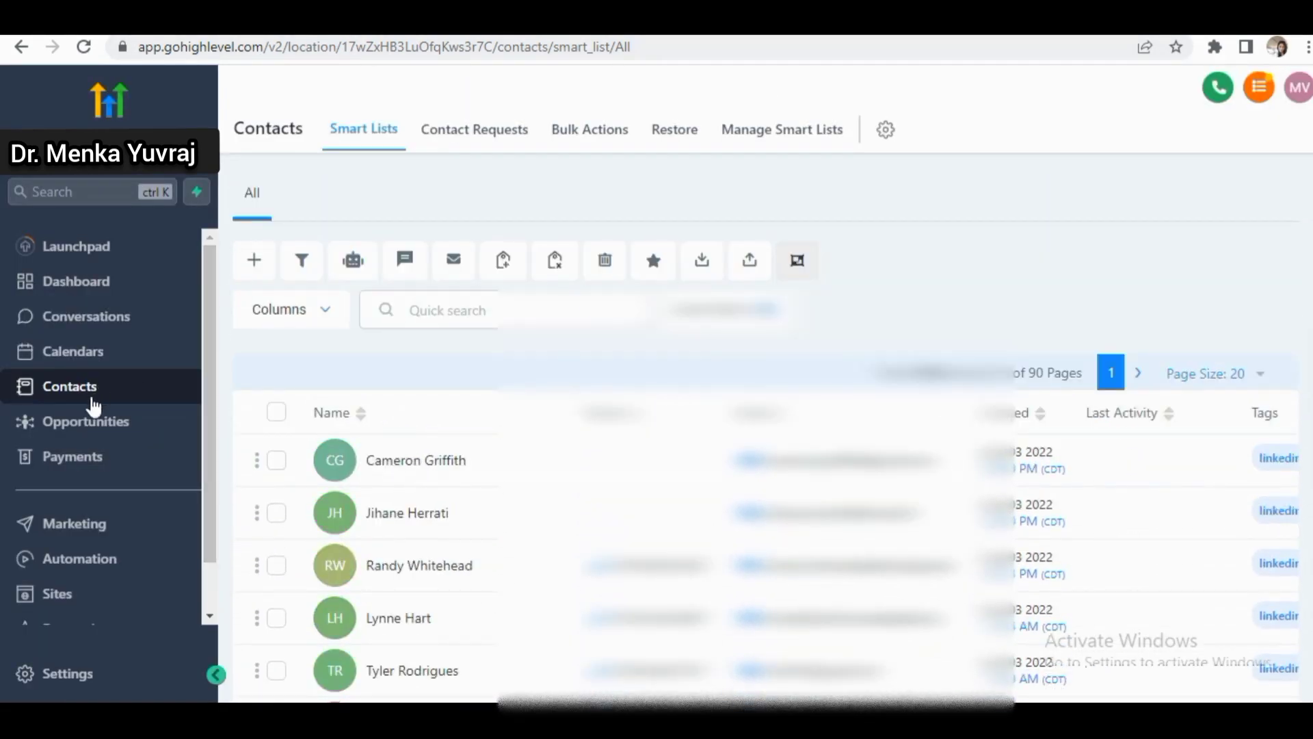
Step: View the 99DigitalWeb pipeline board in Opportunities and the Invoices page in Payments
left_click(89, 428)
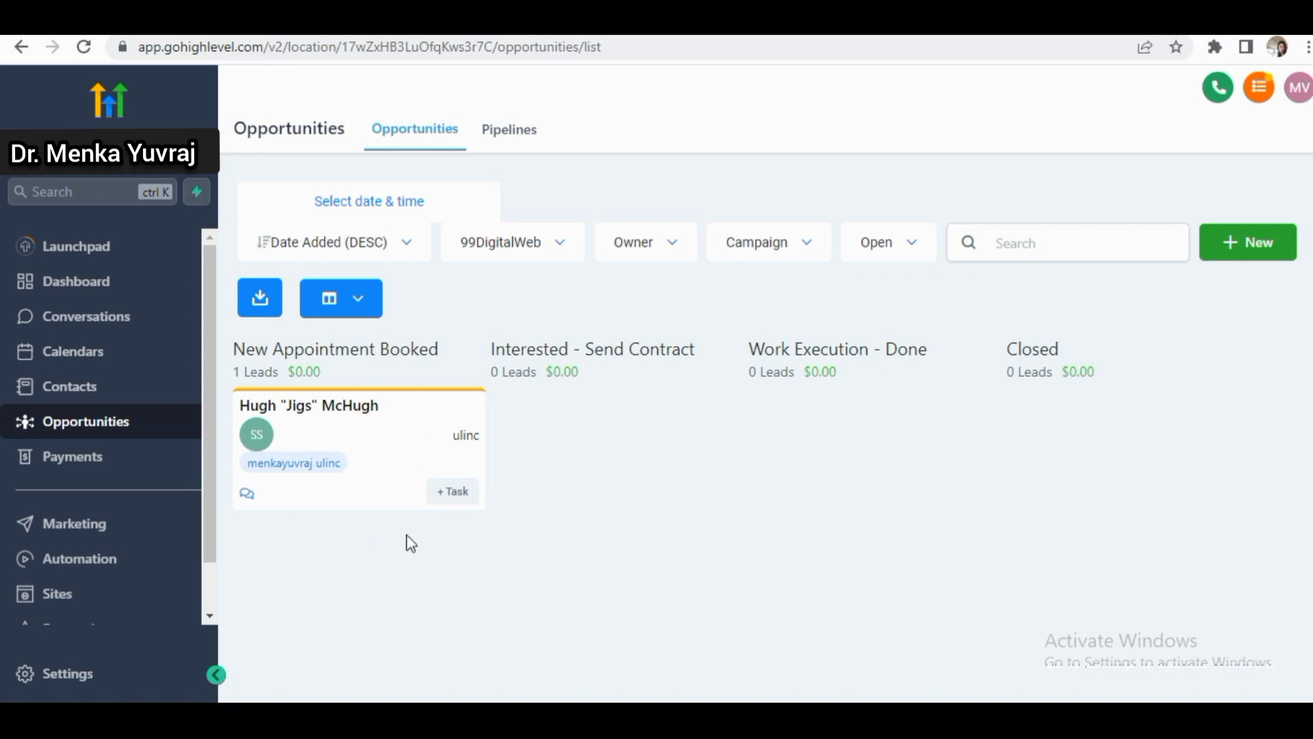
mouse_move(416, 444)
left_mouse_down()
mouse_move(718, 425)
mouse_move(410, 469)
mouse_move(393, 457)
mouse_move(418, 453)
left_mouse_up()
left_click(49, 454)
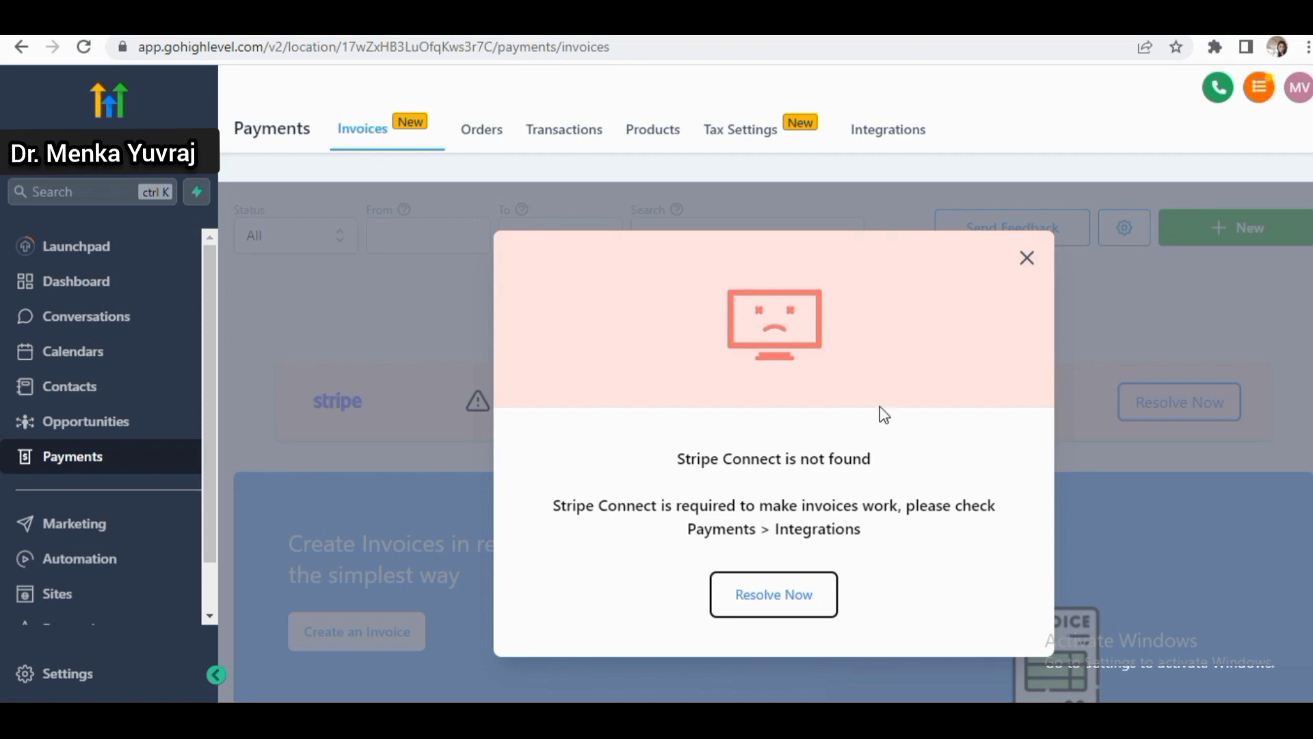
Step: Highlight the "Manage Social Accounts" heading in Marketing's Social Planner and open the Email Templates page
left_click(65, 533)
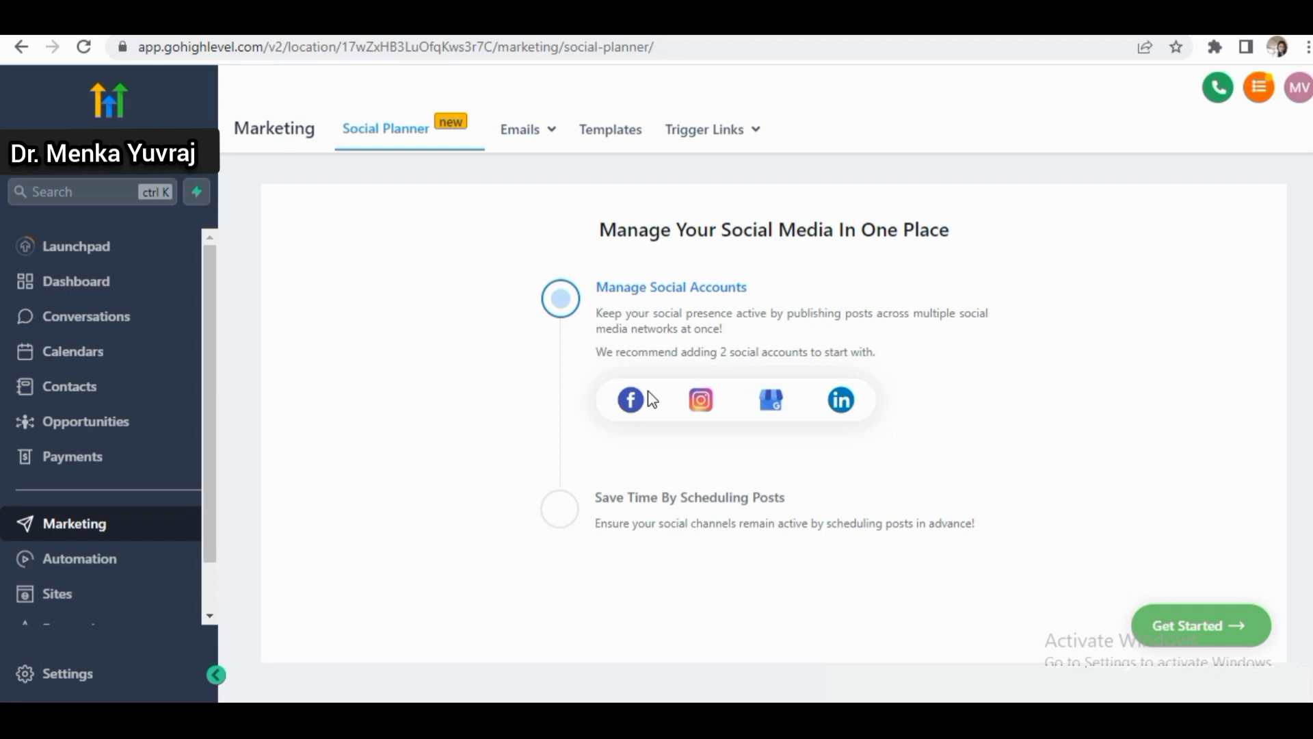
left_click_drag(789, 290, 595, 268)
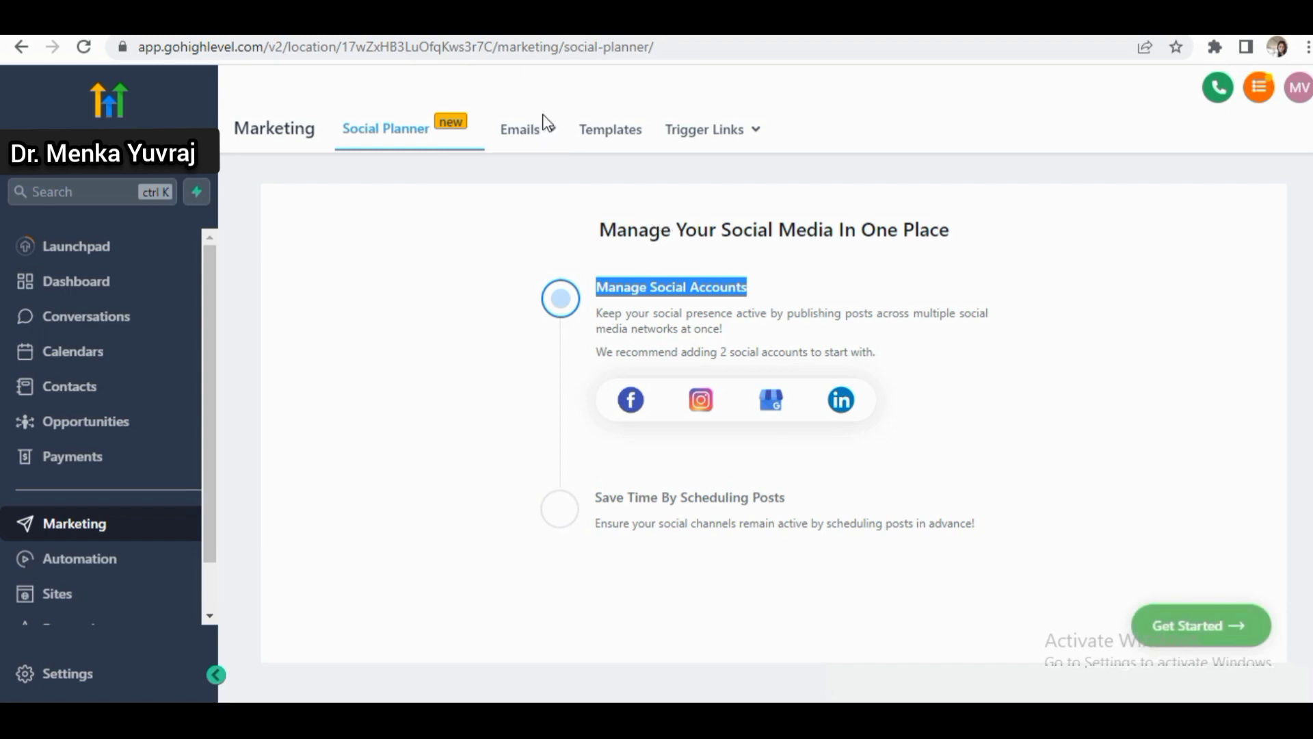
mouse_move(545, 127)
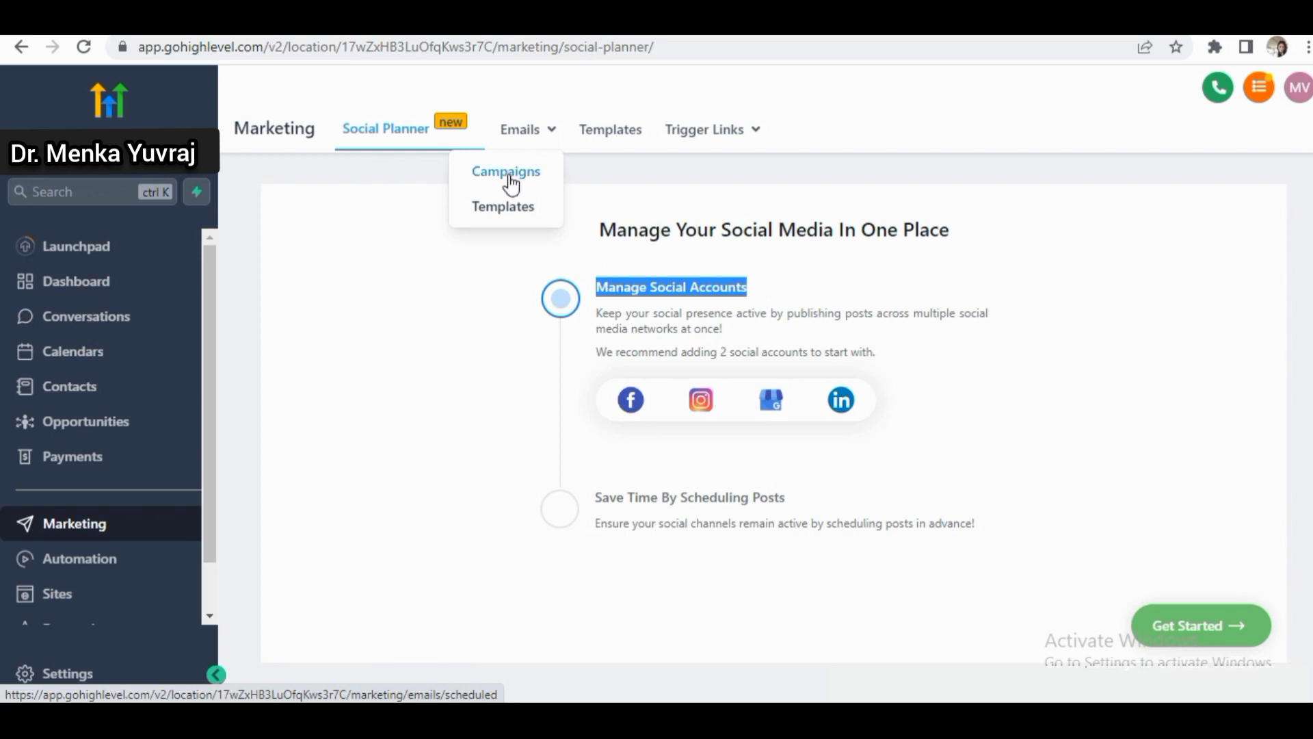
right_click(508, 218)
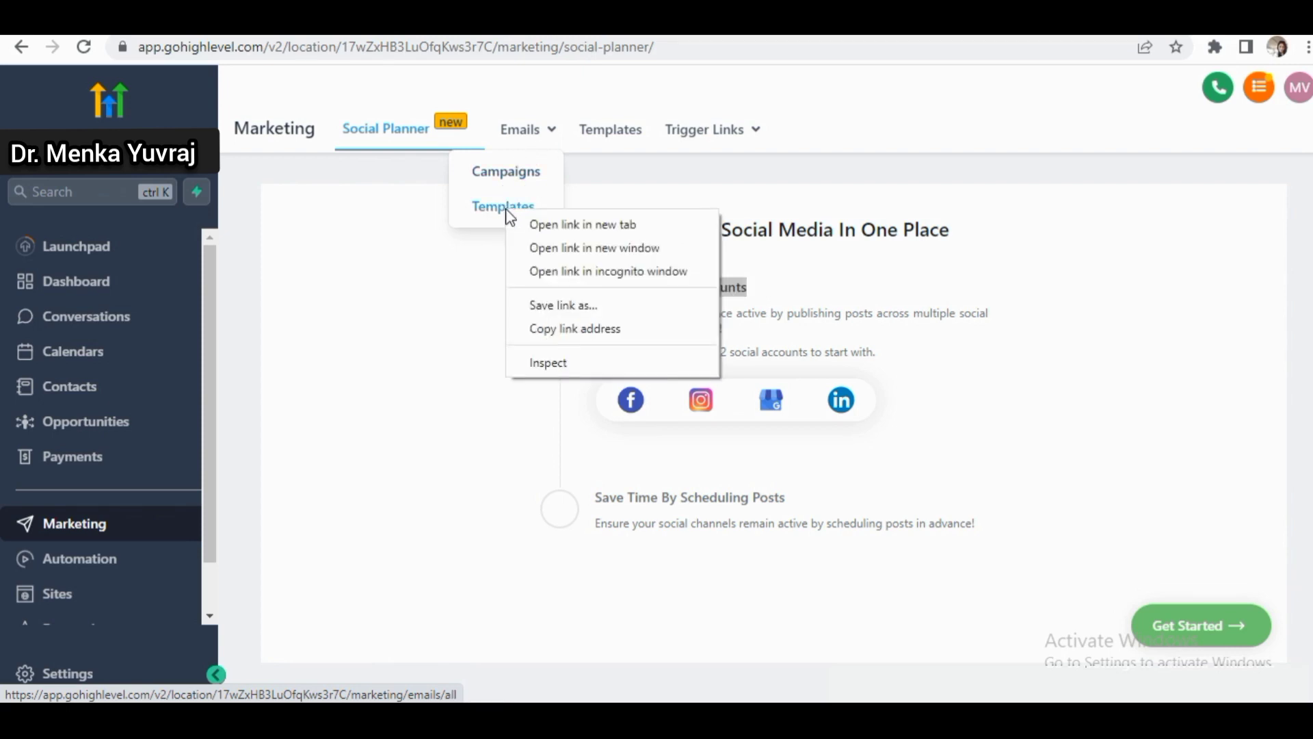
left_click(501, 209)
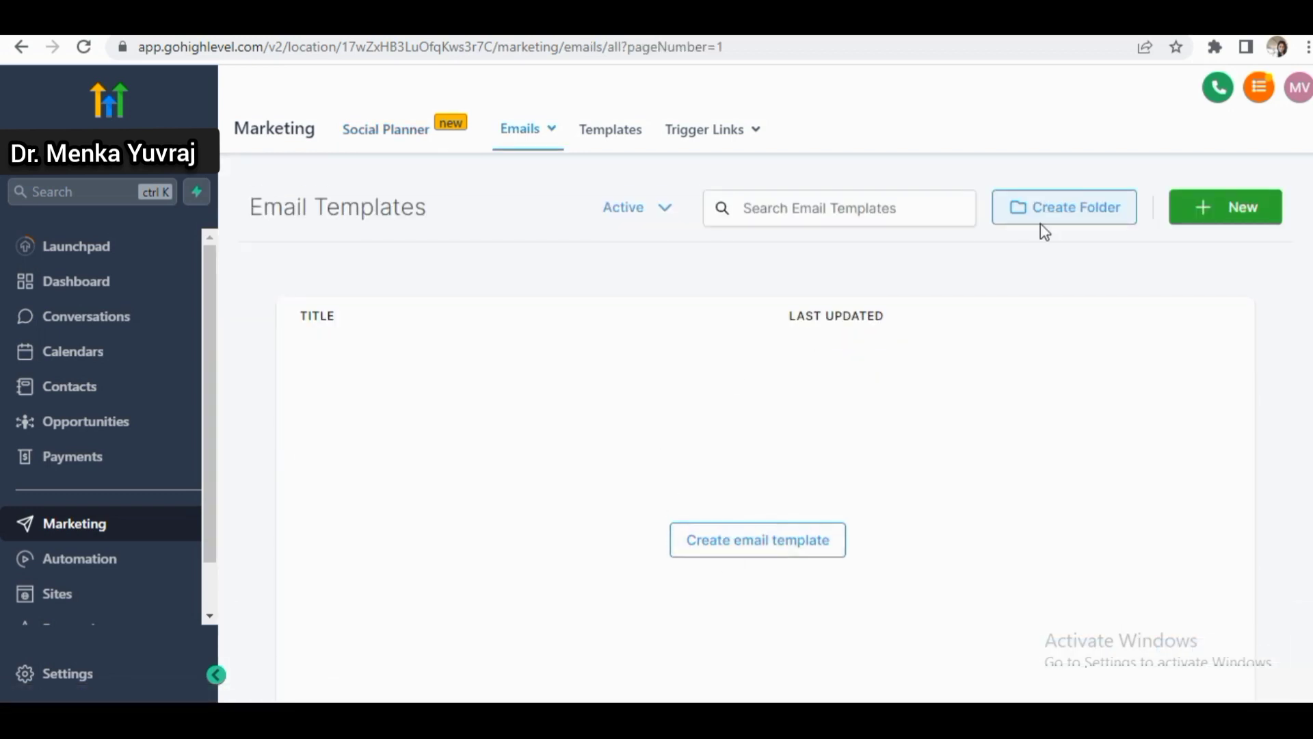
Step: Open Marketing's message Templates page and look through a blank new text template, closing it without saving
left_click(608, 137)
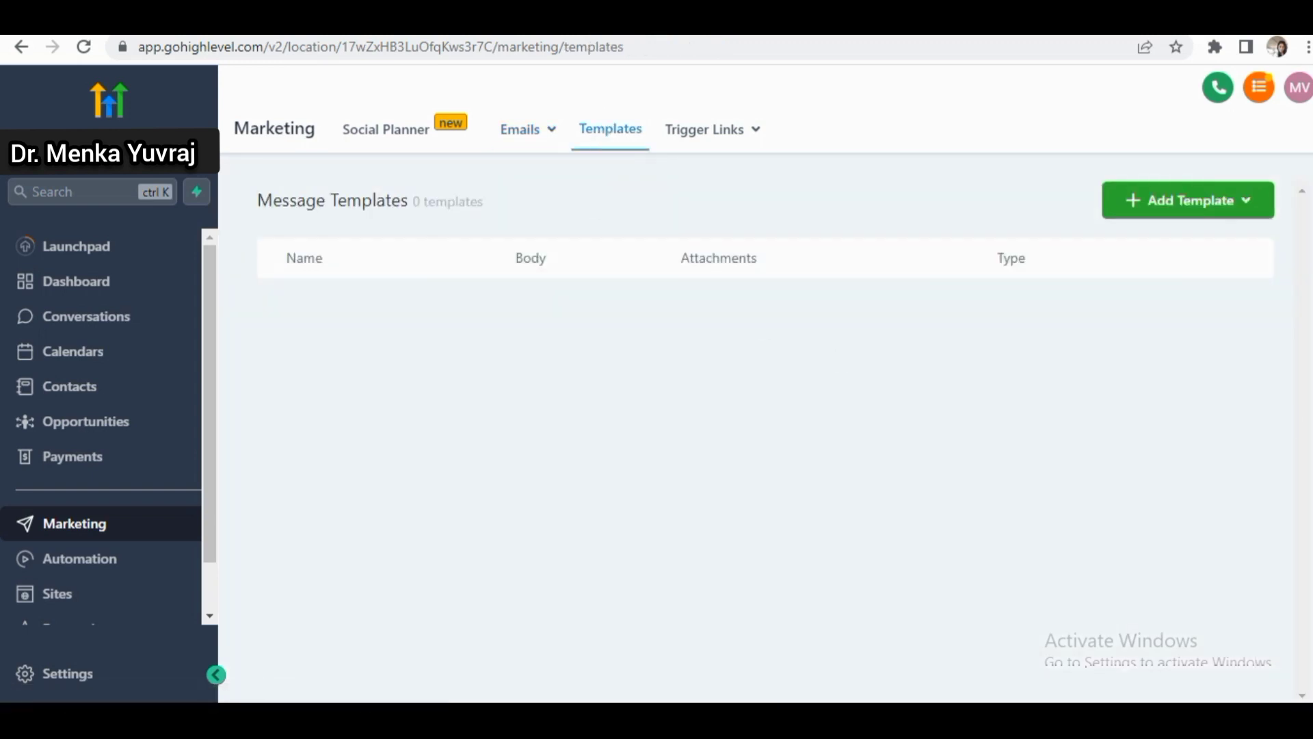
left_click(1226, 201)
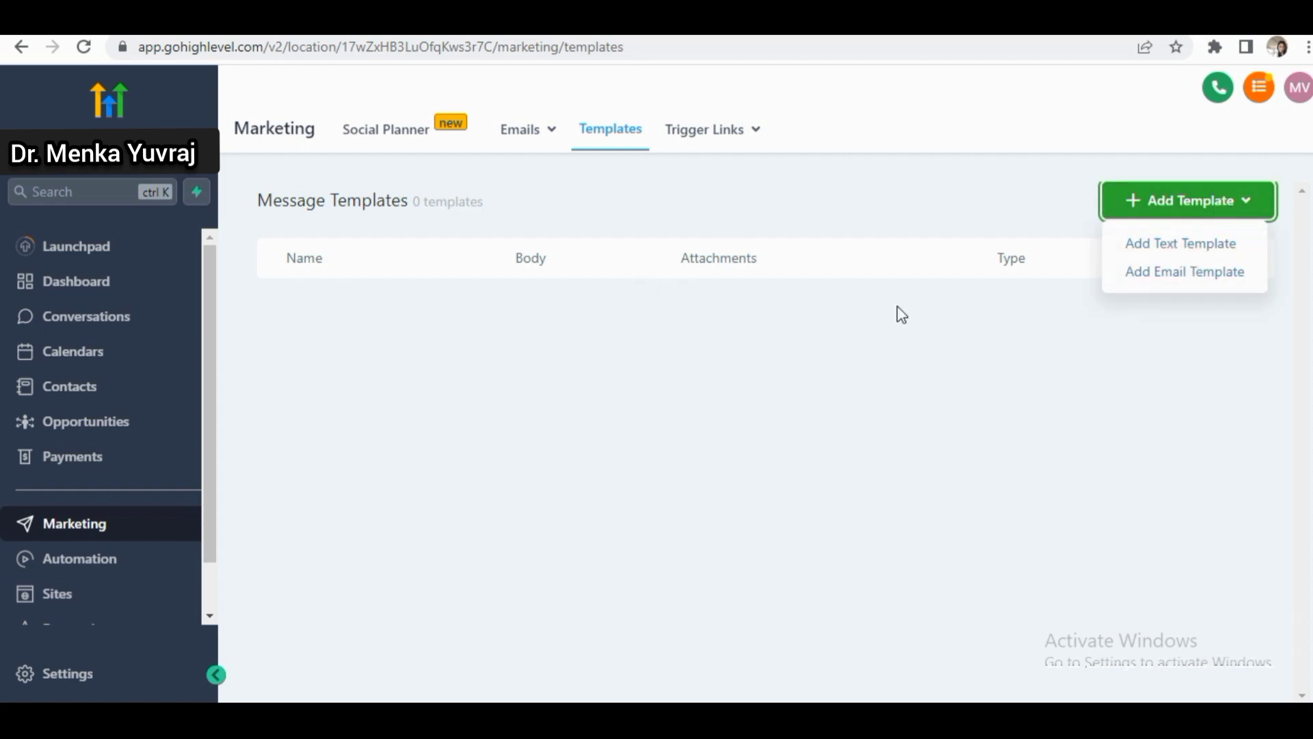
left_click(1174, 244)
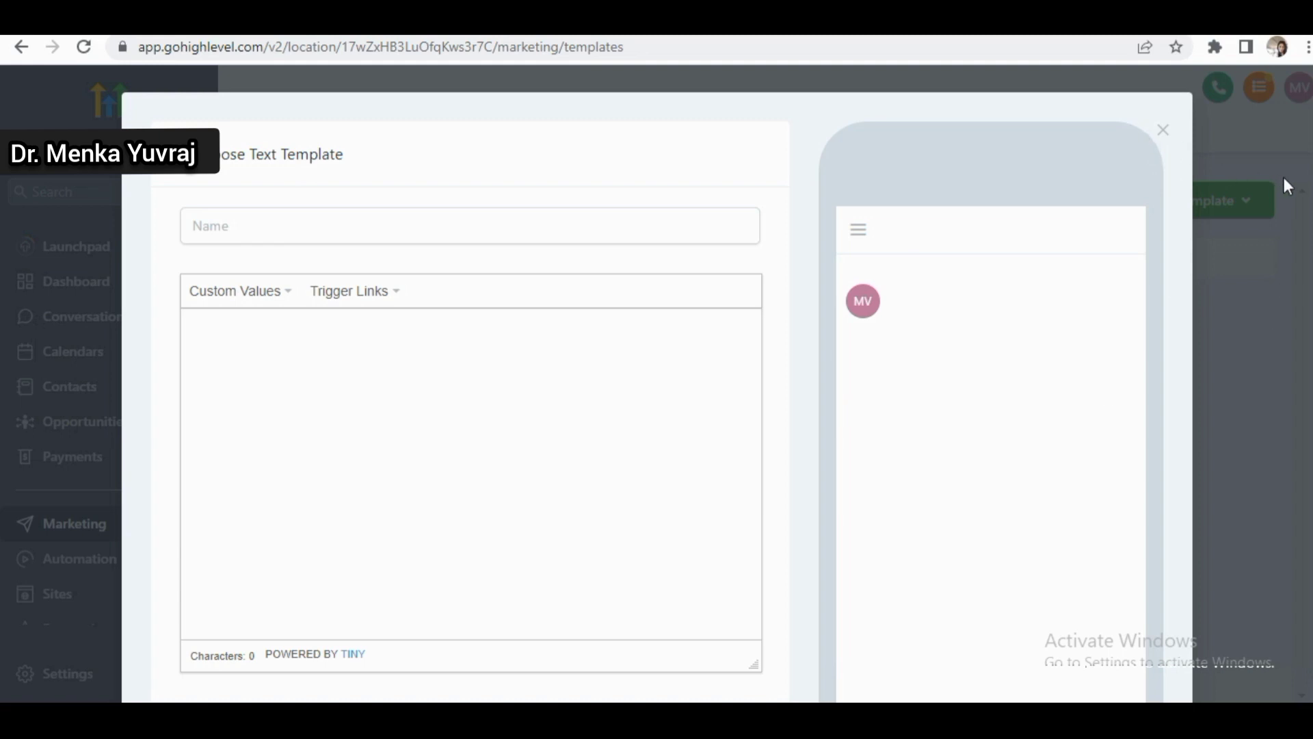
scroll(1286, 315, "down", 3)
scroll(657, 383, "up", 3)
left_click(1163, 130)
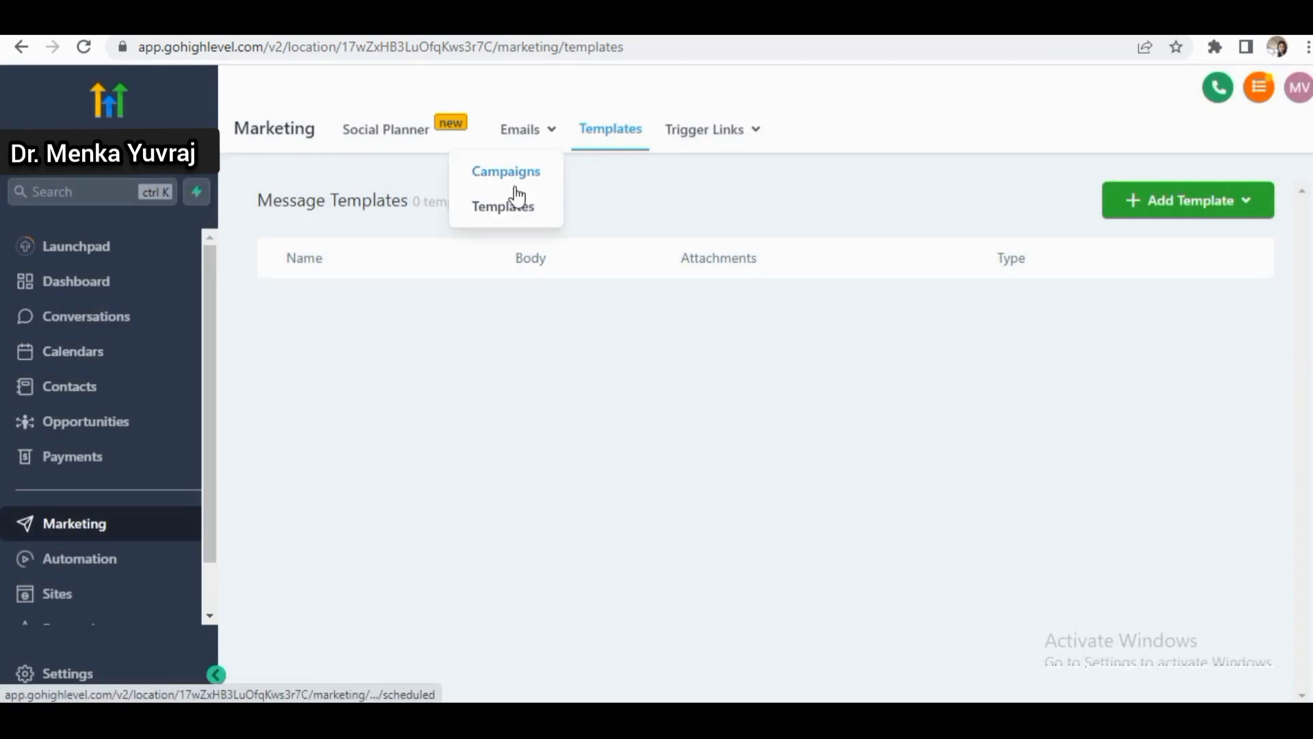
Step: Highlight the "Manage Your Social Media In One Place" heading in the Social Planner and view the Email Campaigns page
mouse_move(745, 134)
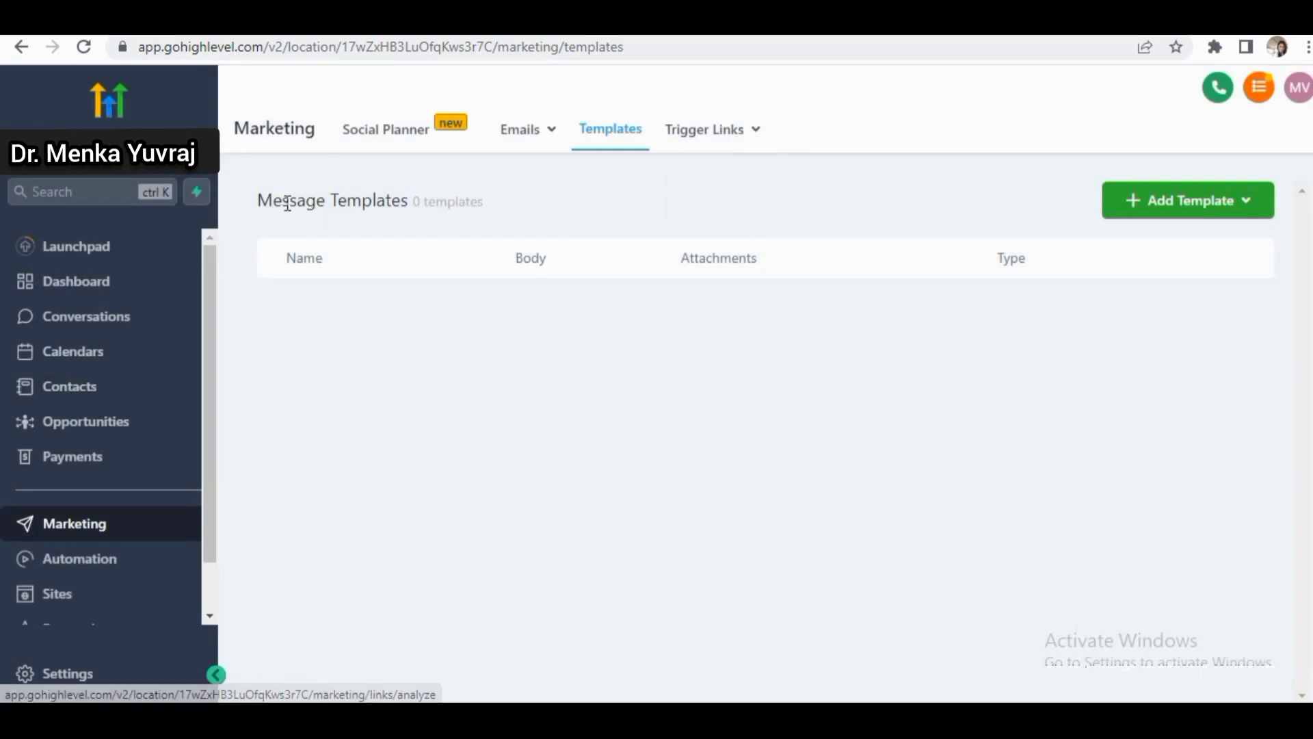
left_click(388, 141)
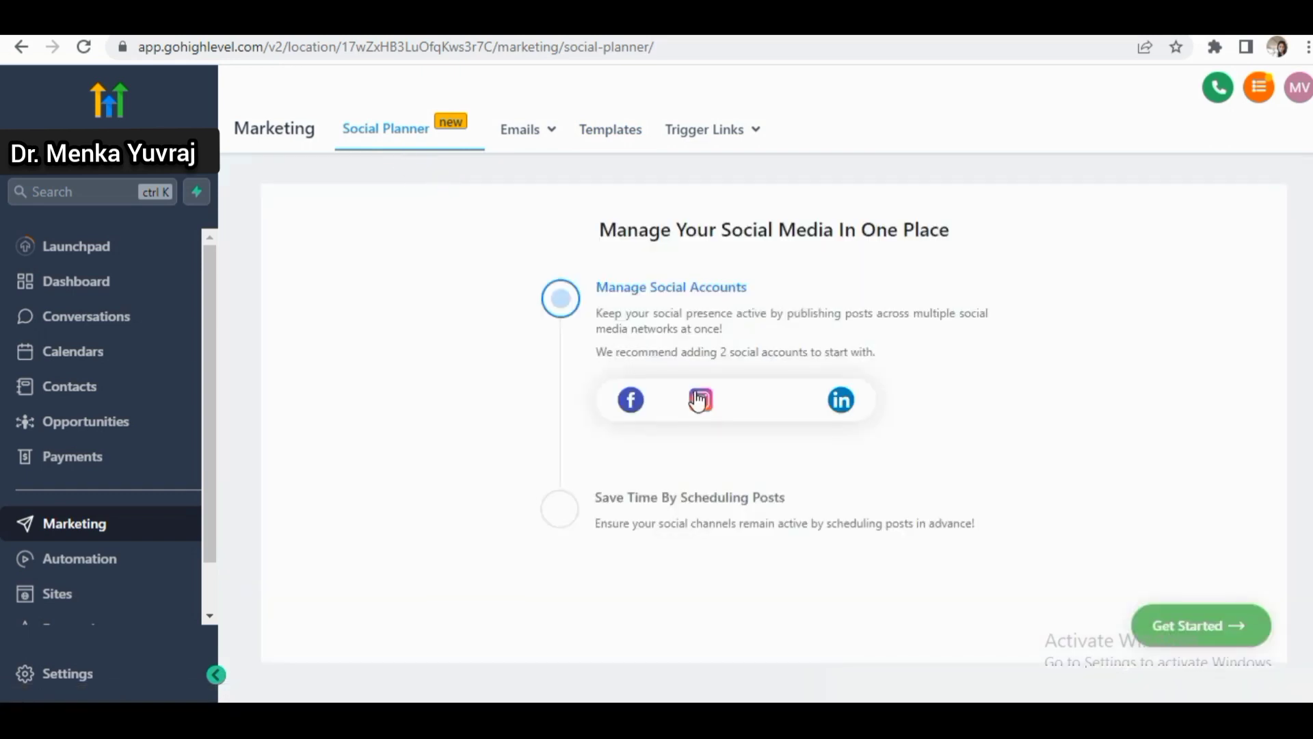
left_click_drag(1026, 244, 595, 230)
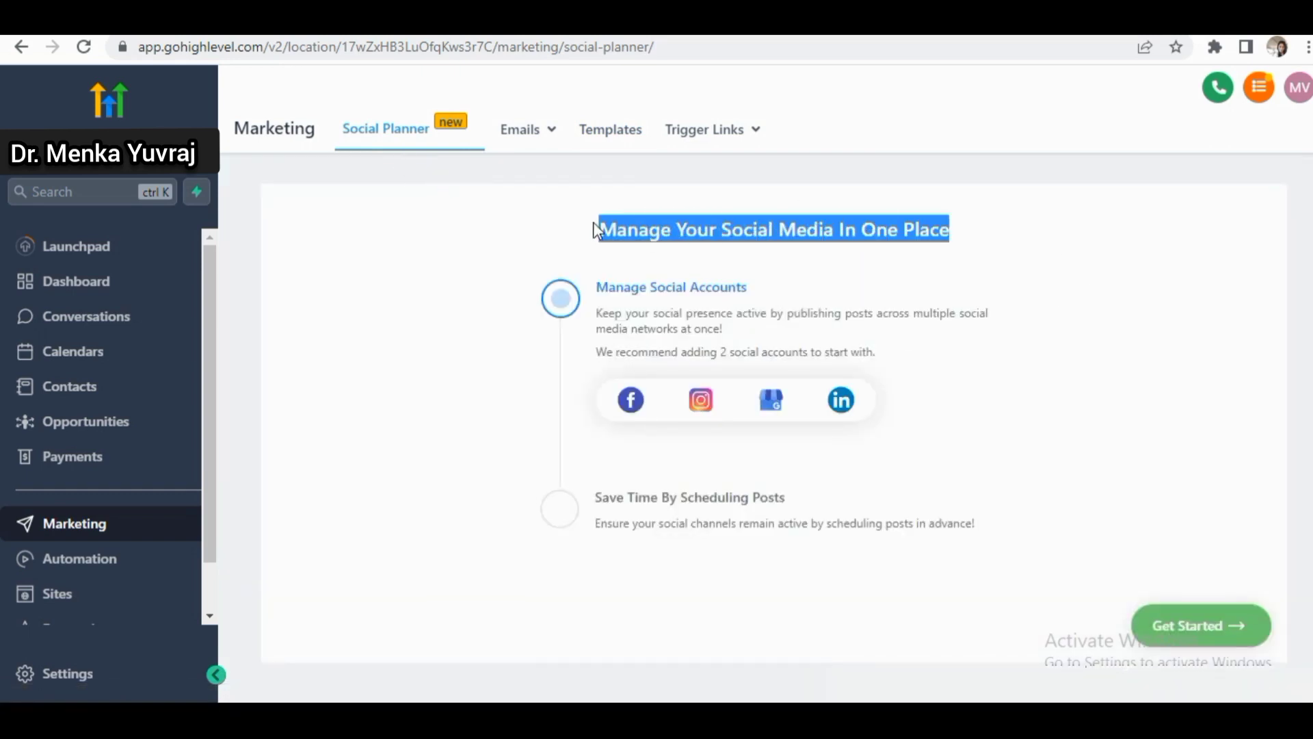
left_click(416, 326)
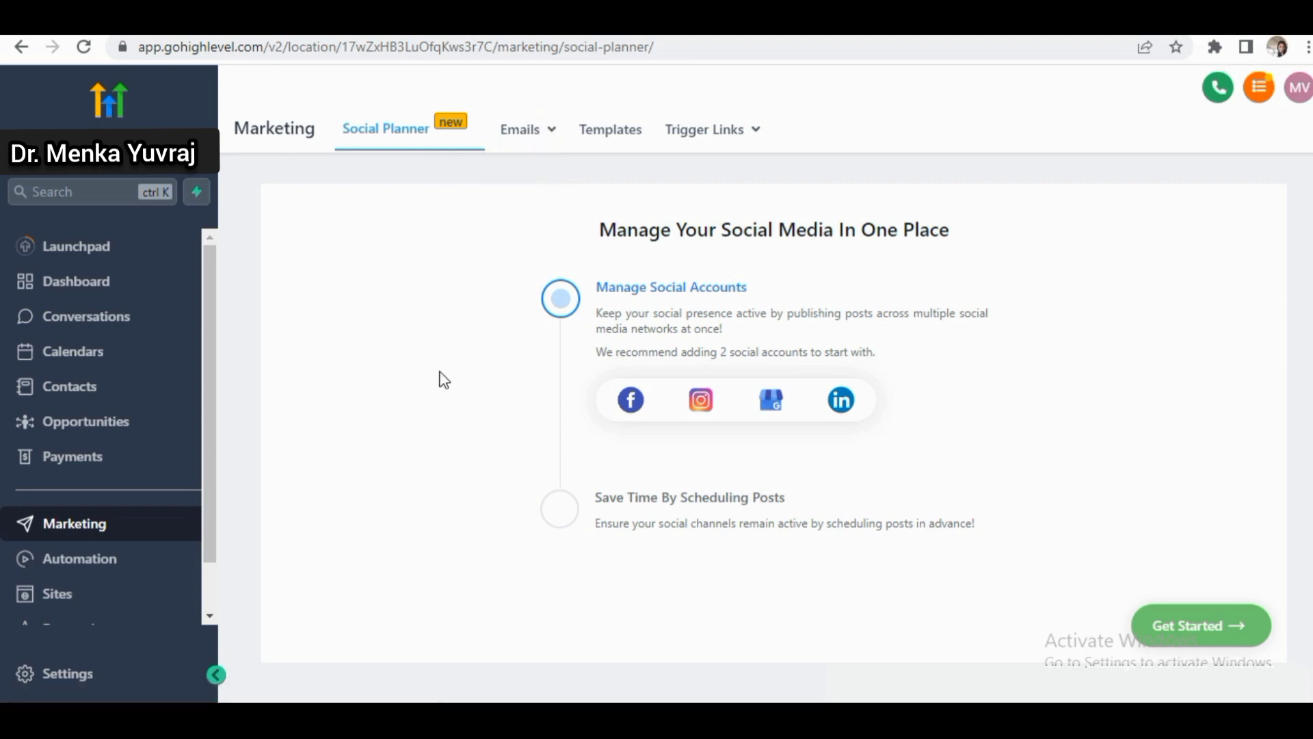
left_click(525, 141)
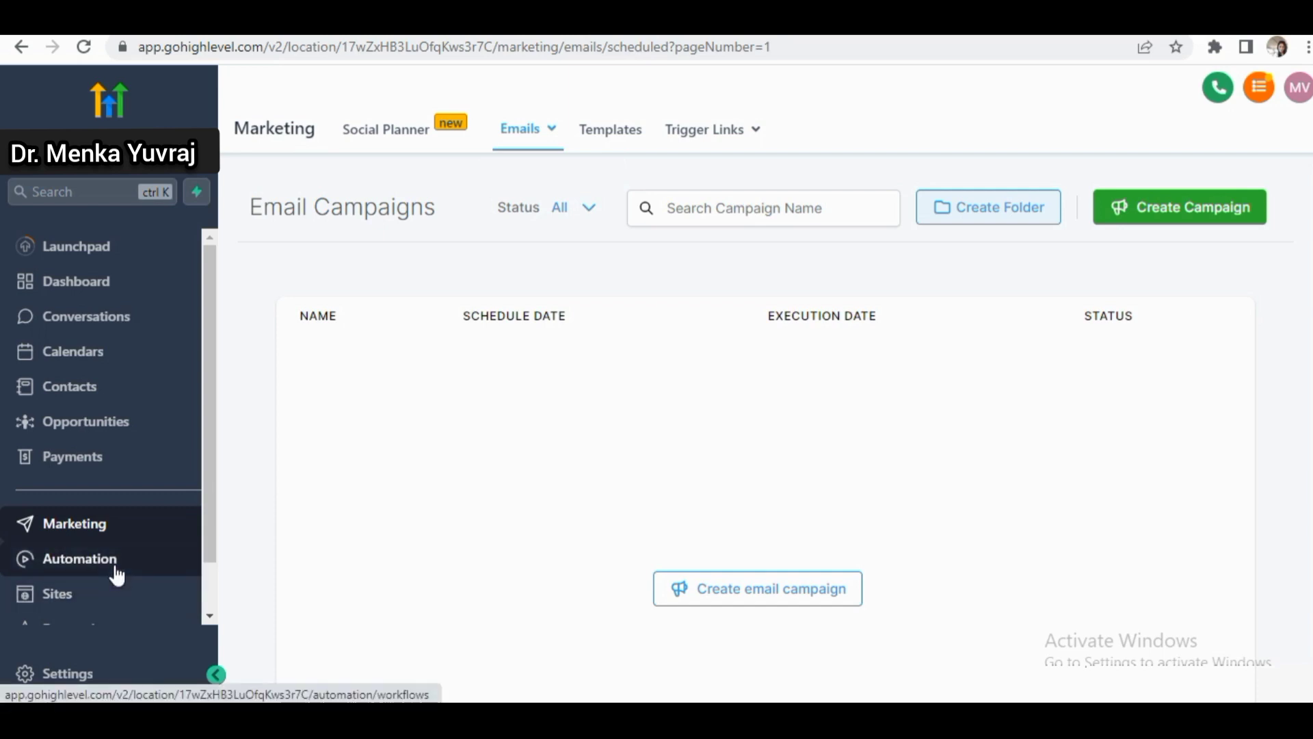
Step: Open the Automation workflows and examine the template choices for creating a new workflow
left_click(128, 556)
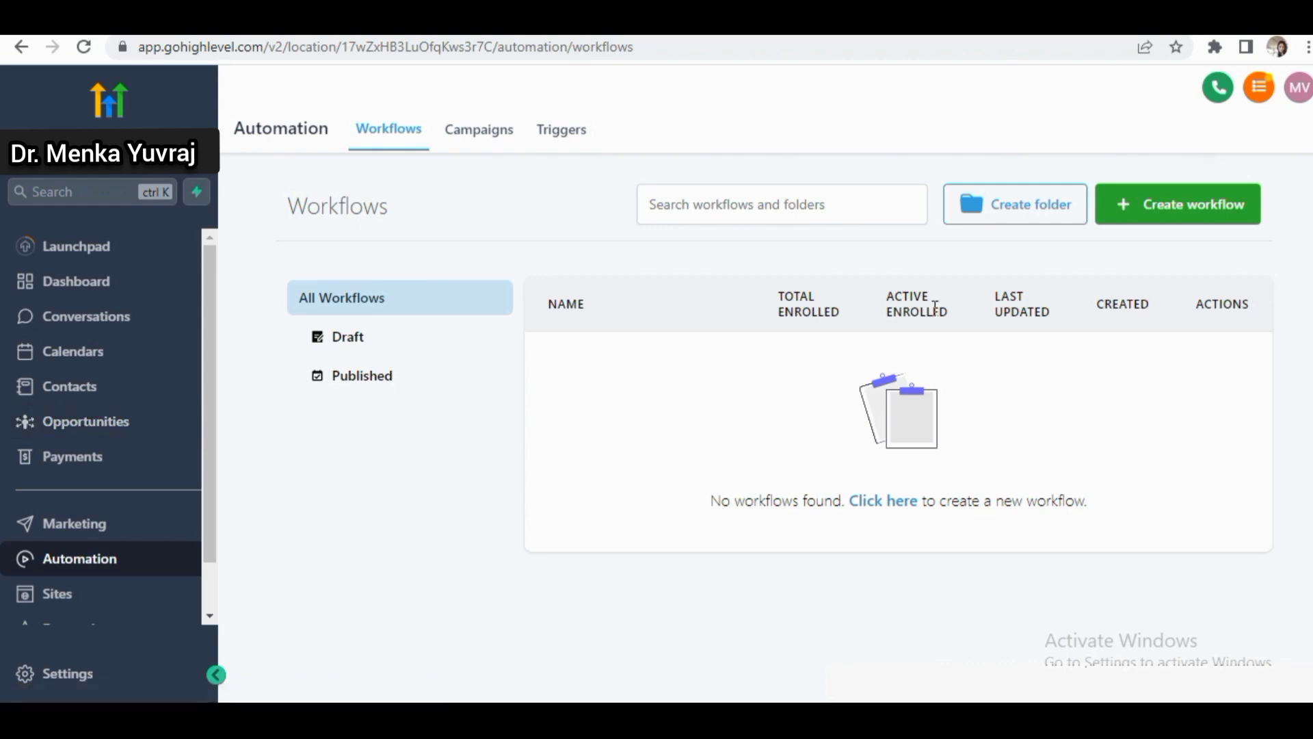
left_click(1172, 209)
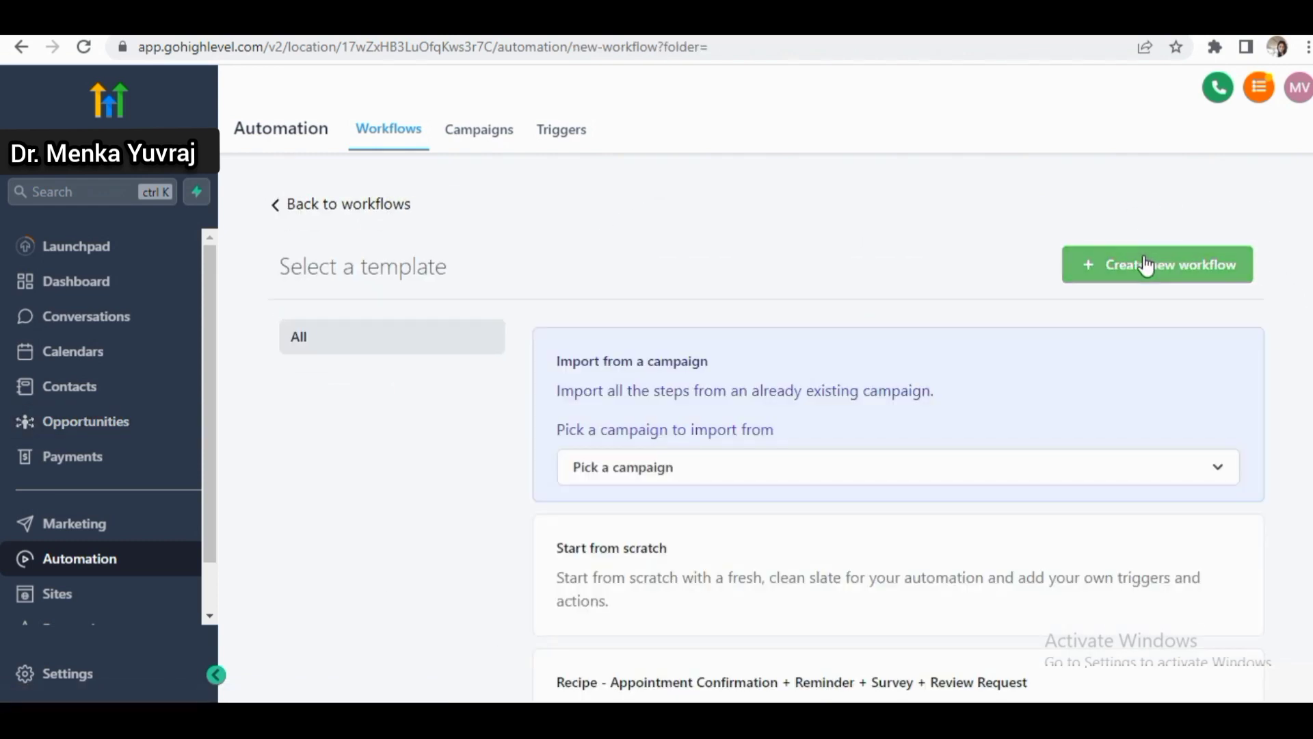
scroll(1308, 288, "down", 5)
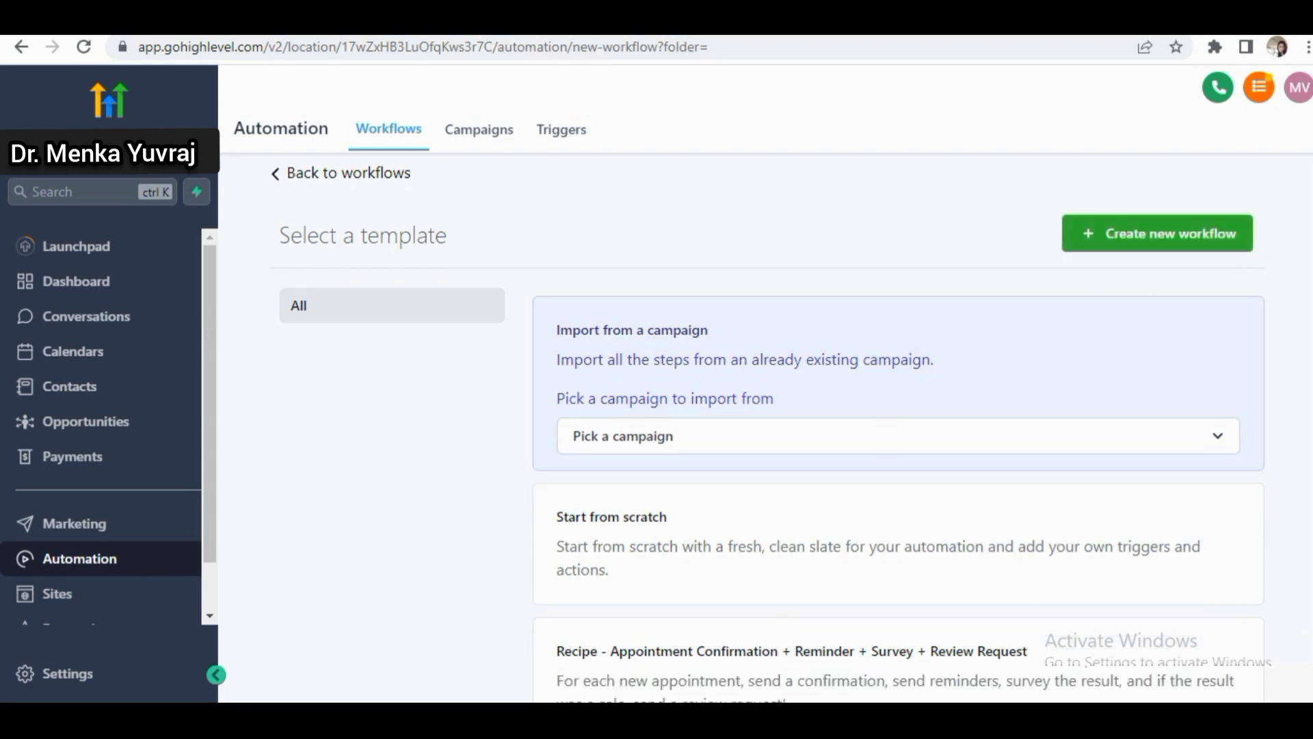
scroll(1308, 190, "up", 6)
left_click_drag(1309, 190, 1308, 624)
scroll(1308, 625, "up", 15)
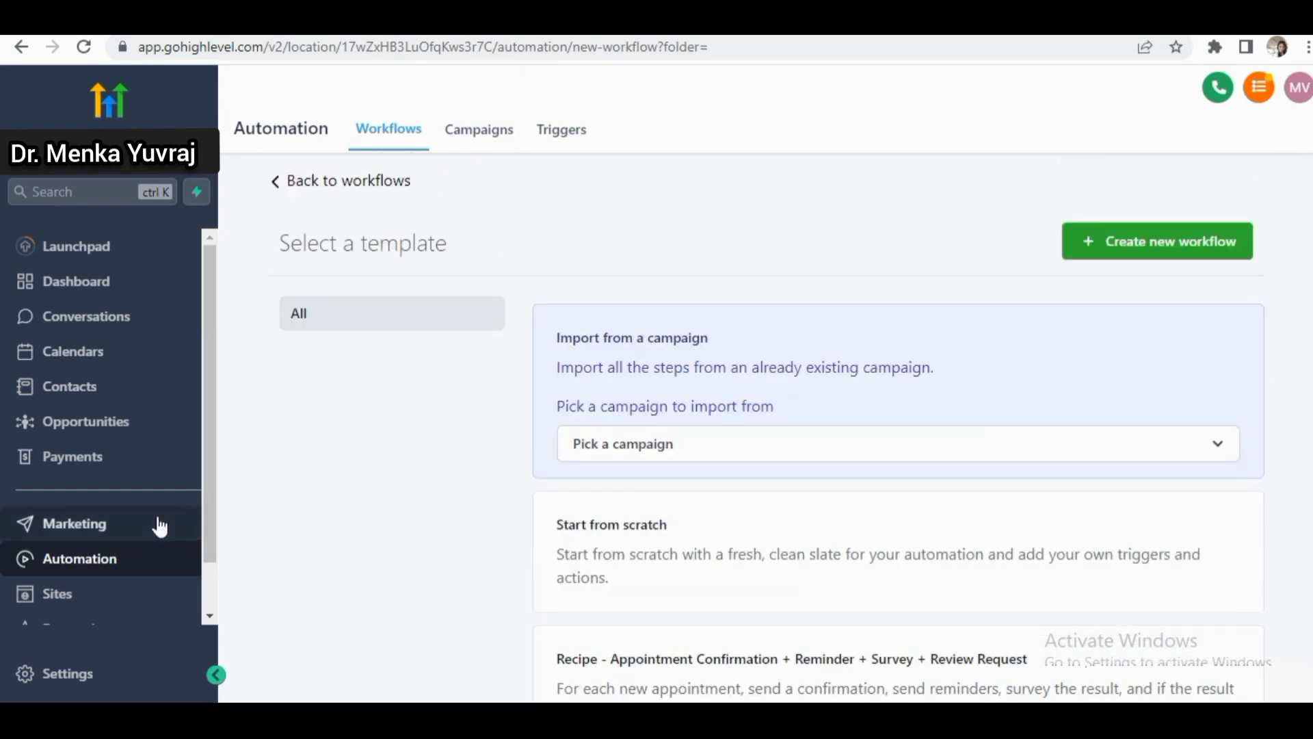
Step: Open the Funnels list in Sites
scroll(208, 520, "down", 1)
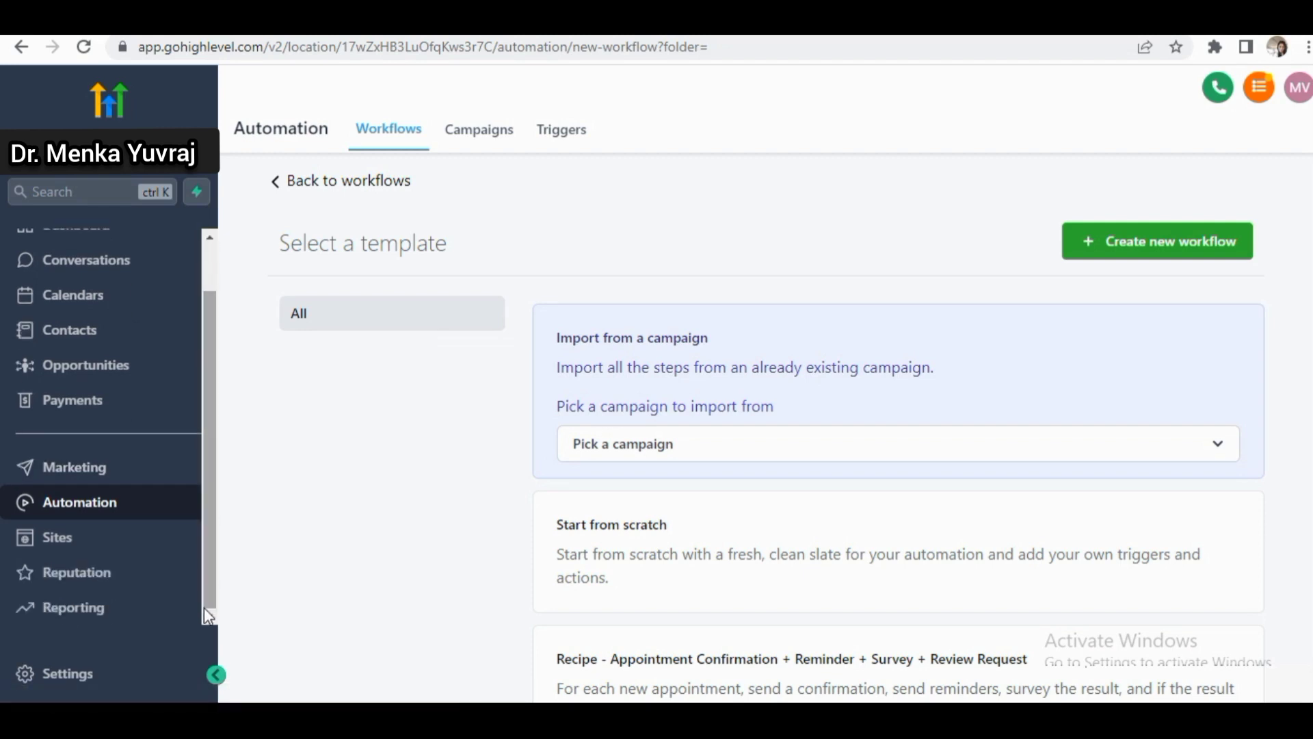
left_click(82, 541)
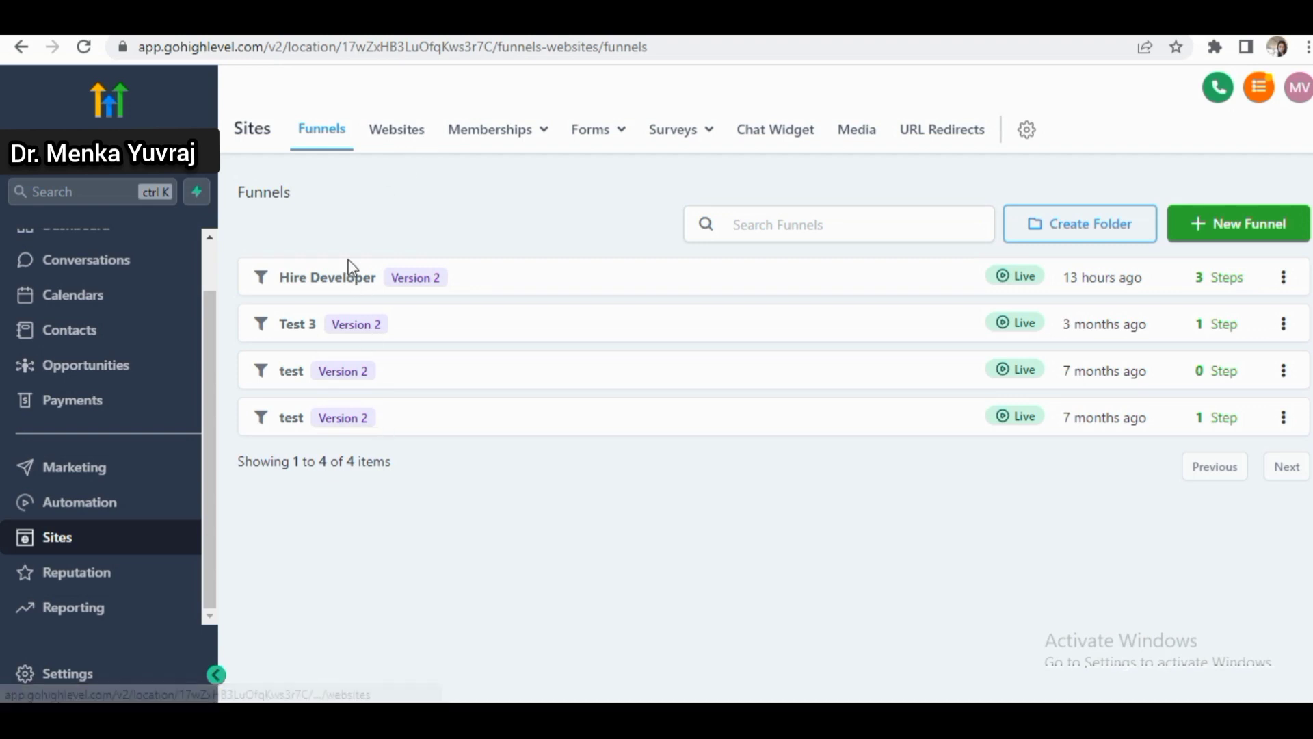
Step: Open the Websites list in Sites and view the Memberships, Forms and Surveys options
left_click(391, 134)
mouse_move(537, 137)
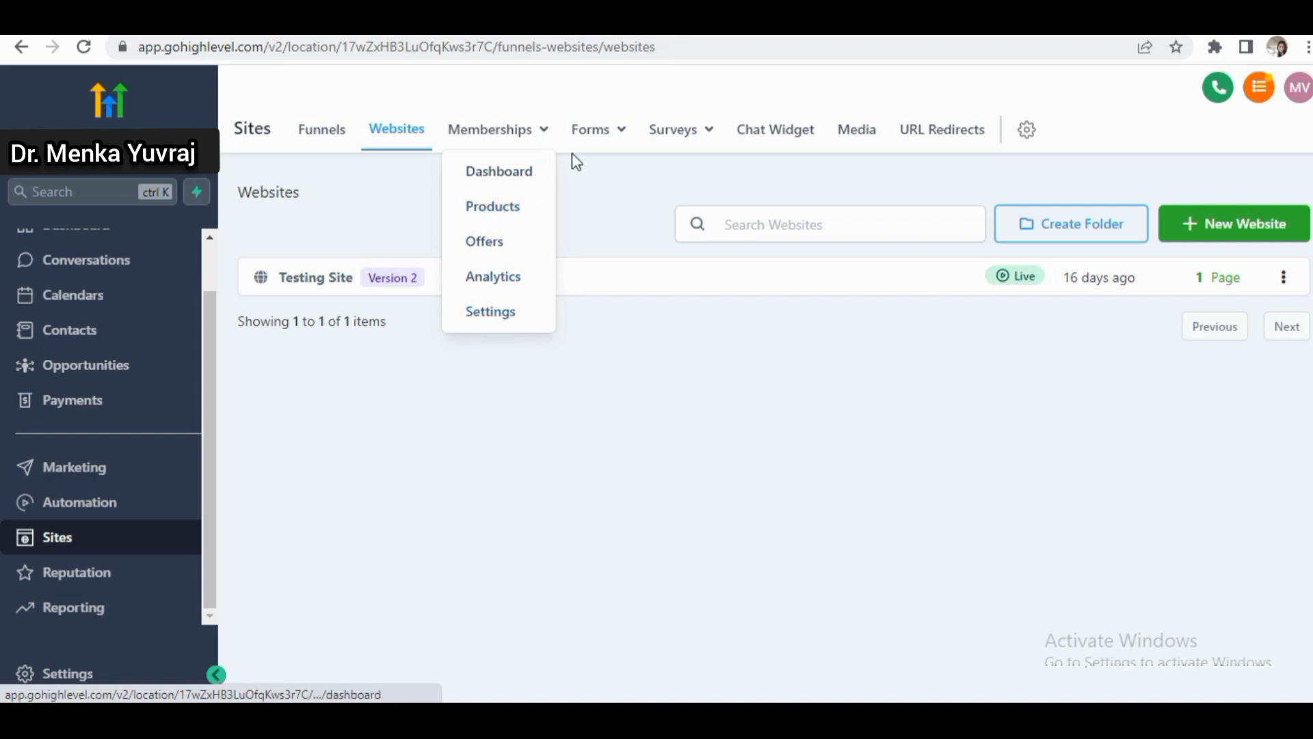
mouse_move(599, 137)
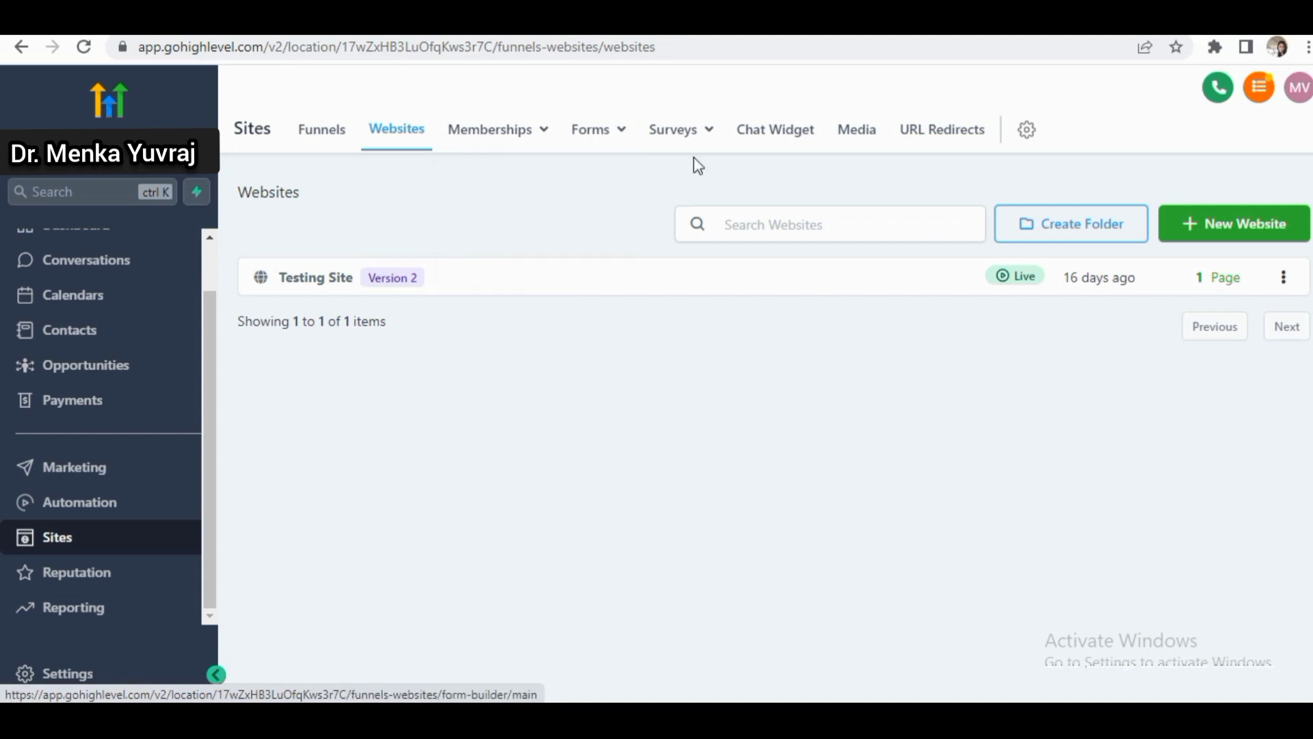
mouse_move(692, 127)
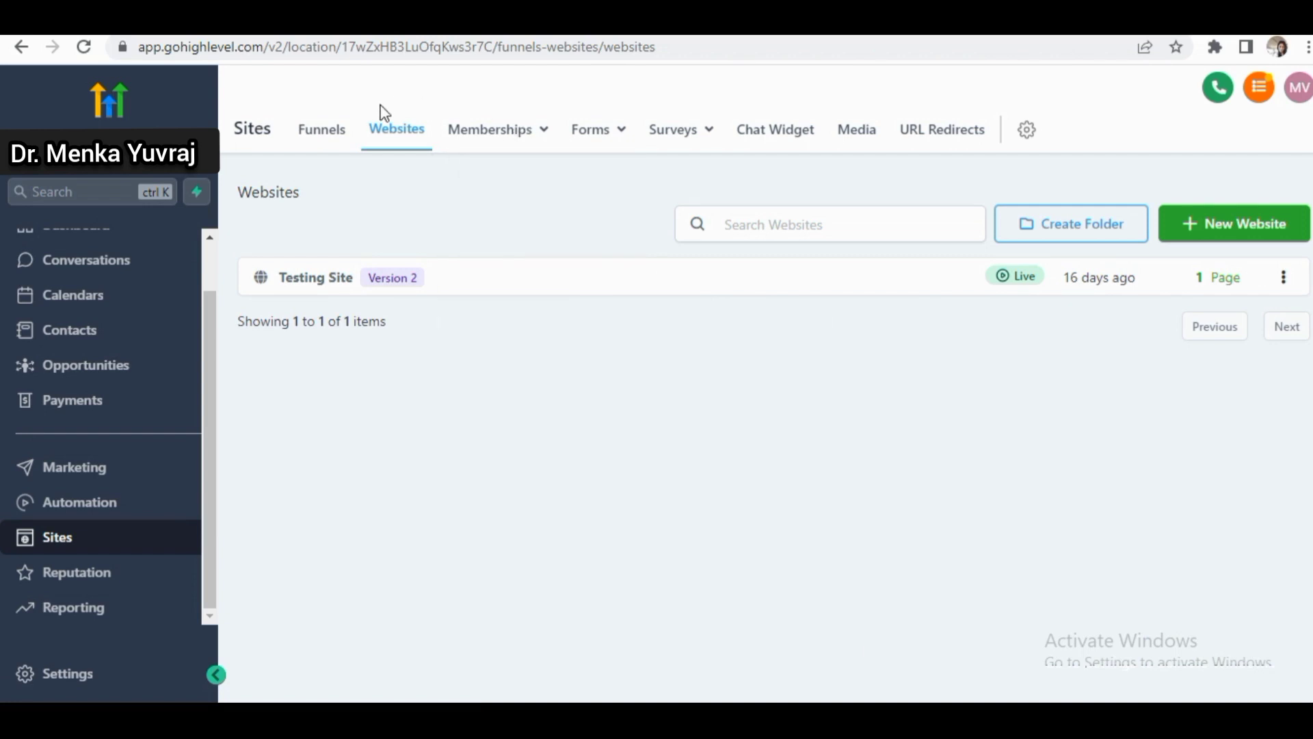
Step: Open the Hire Developer funnel, preview its Home page and view the Hire and Schedule steps
left_click(330, 141)
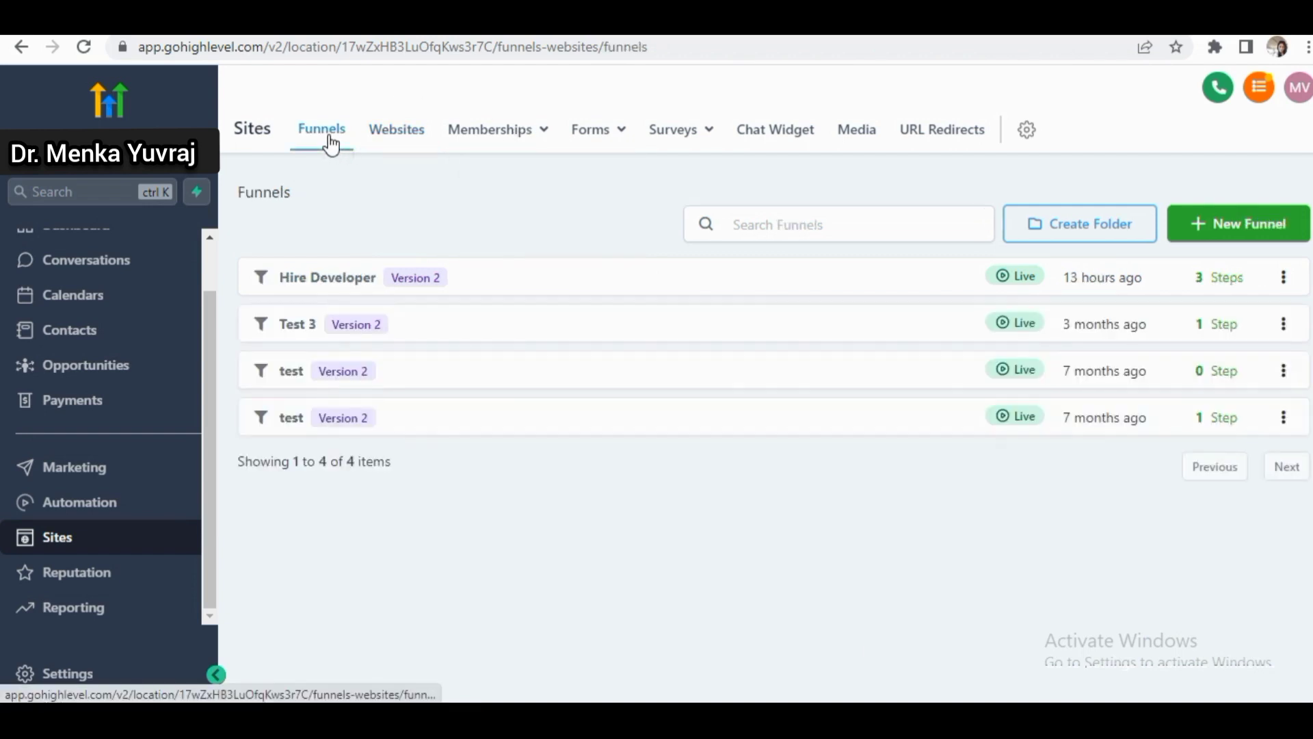
left_click(304, 280)
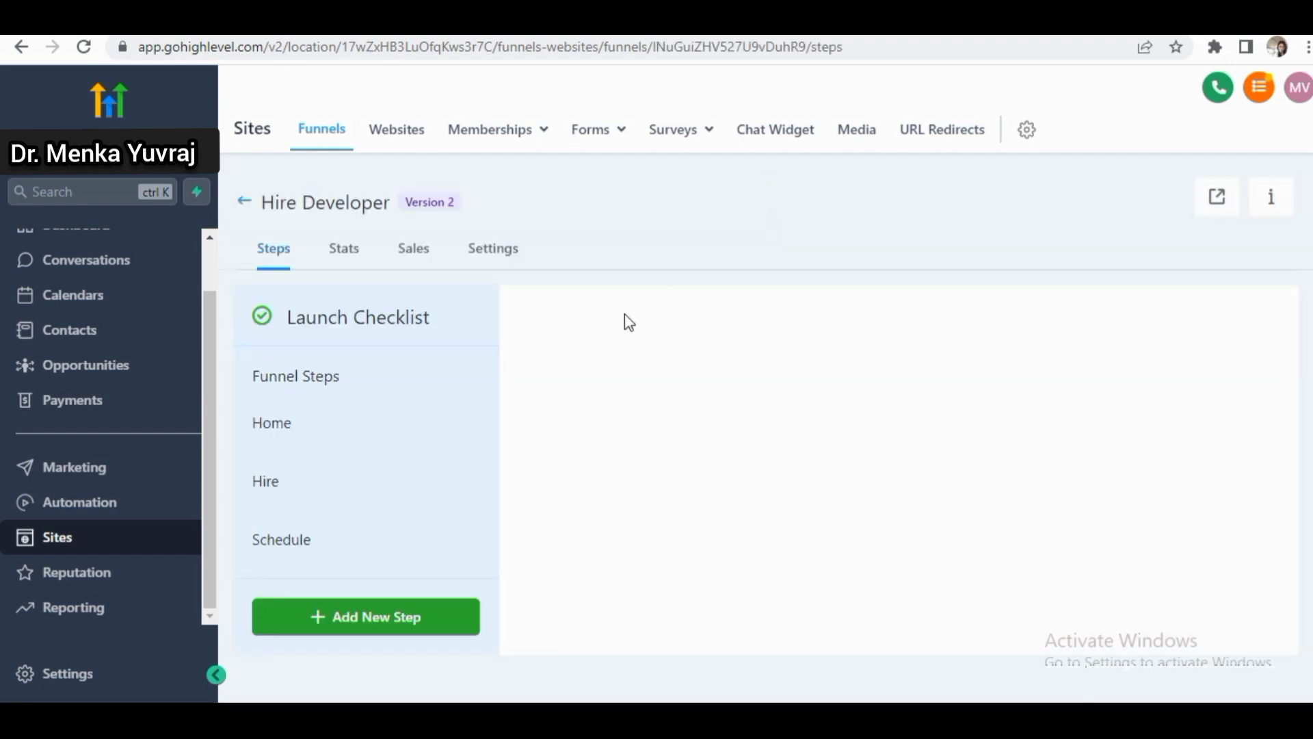
scroll(1103, 541, "down", 2)
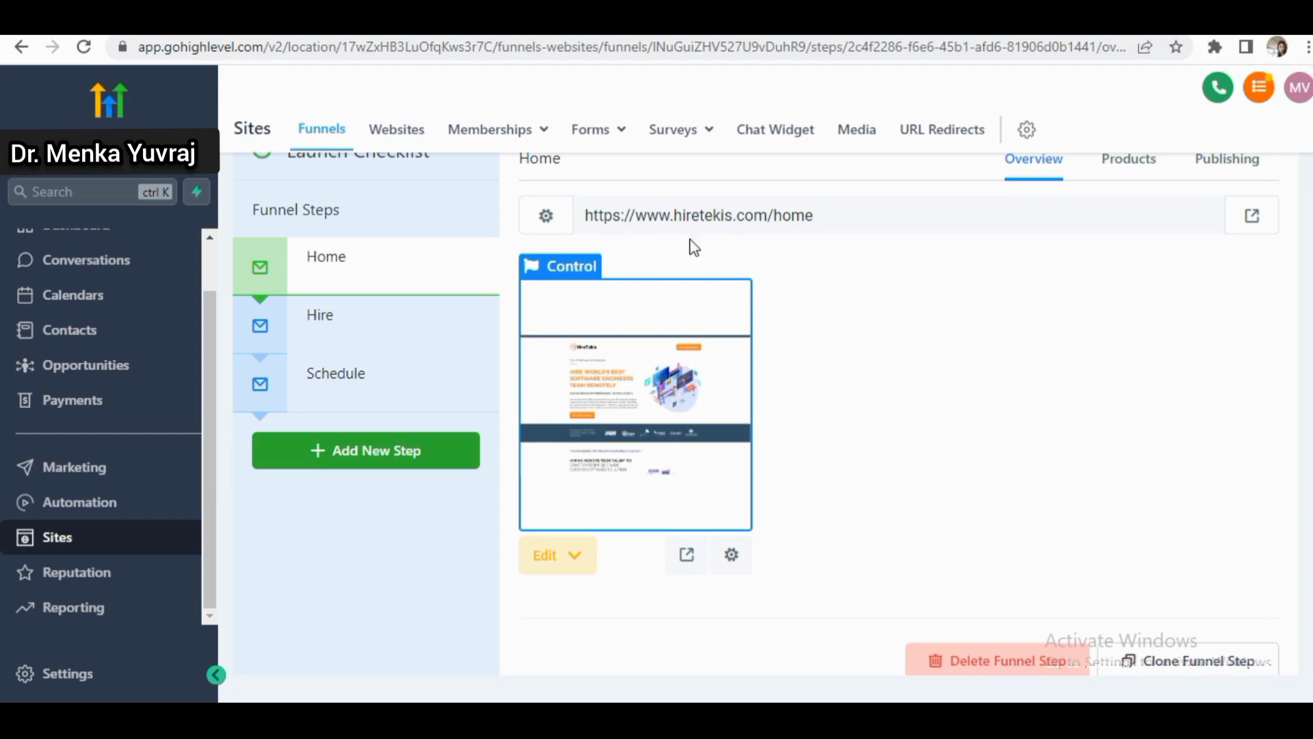
left_click(687, 556)
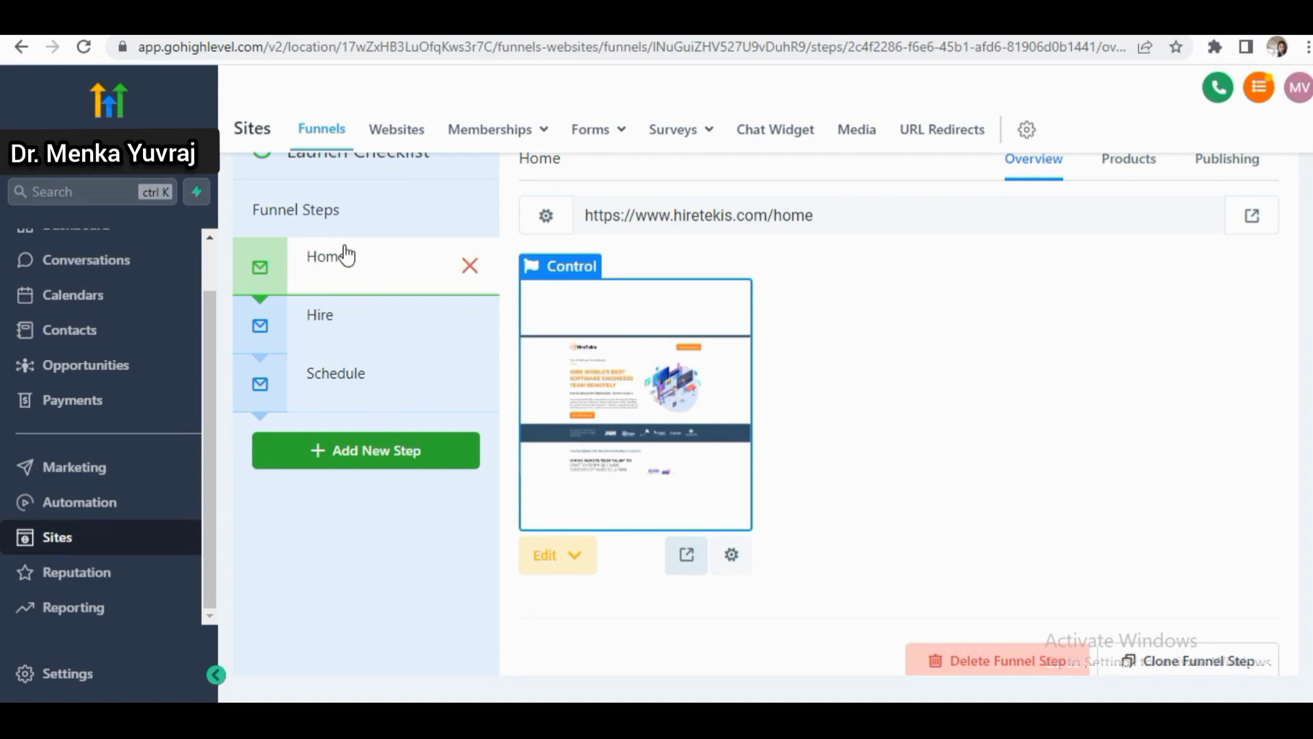
left_click(349, 340)
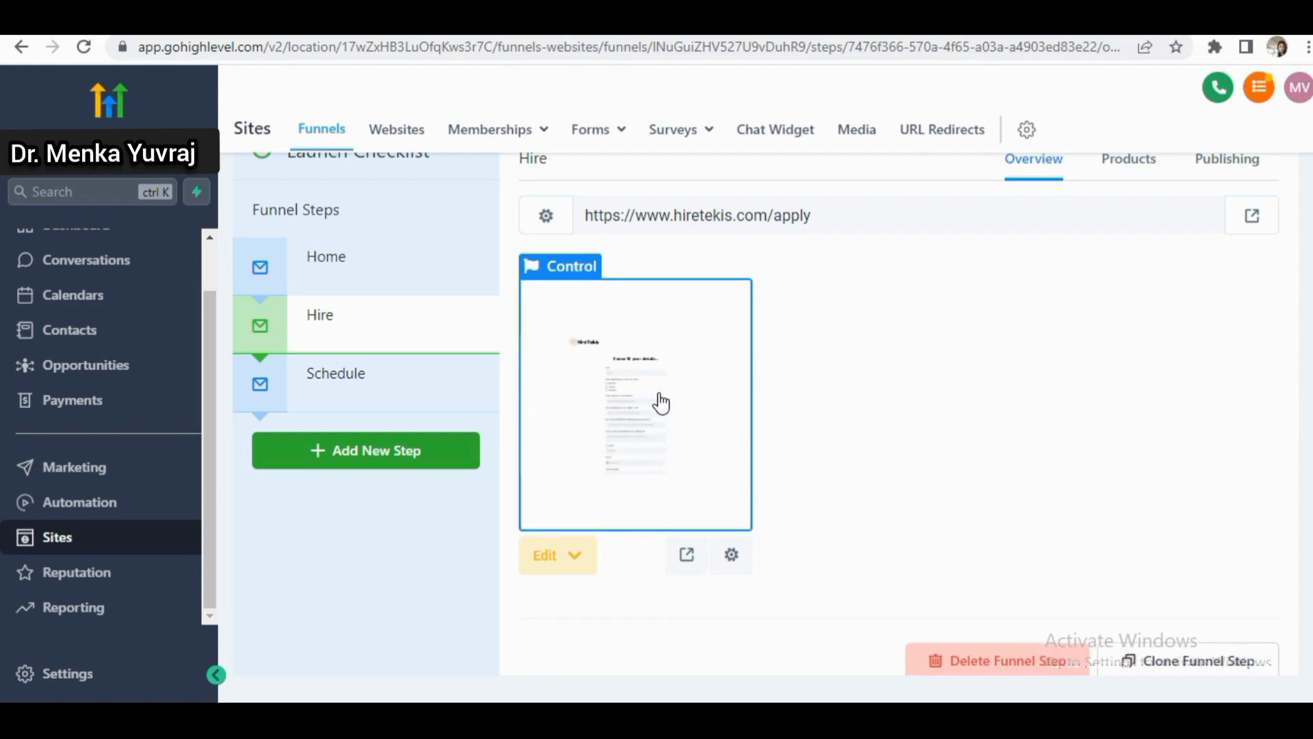
left_click(373, 394)
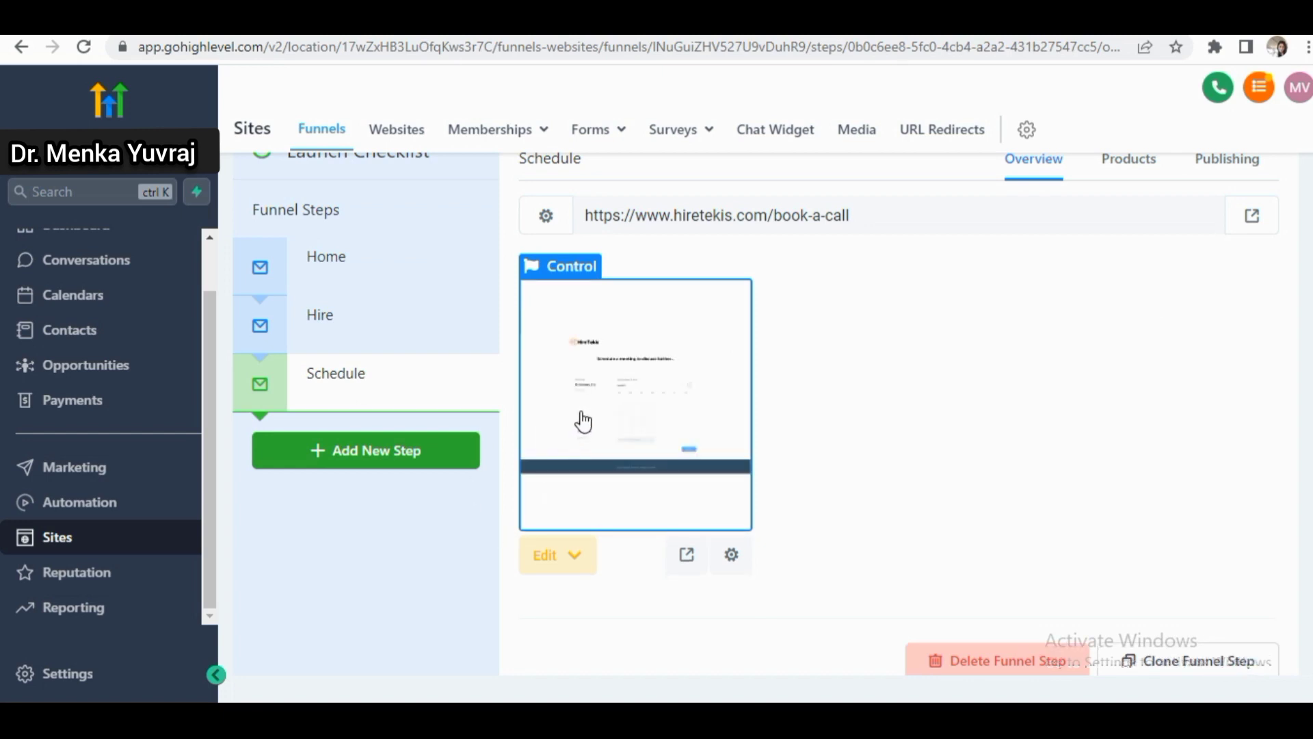
Step: Open the funnel's Schedule page in the page builder and look through the HireTekis home page preview
left_click(622, 406)
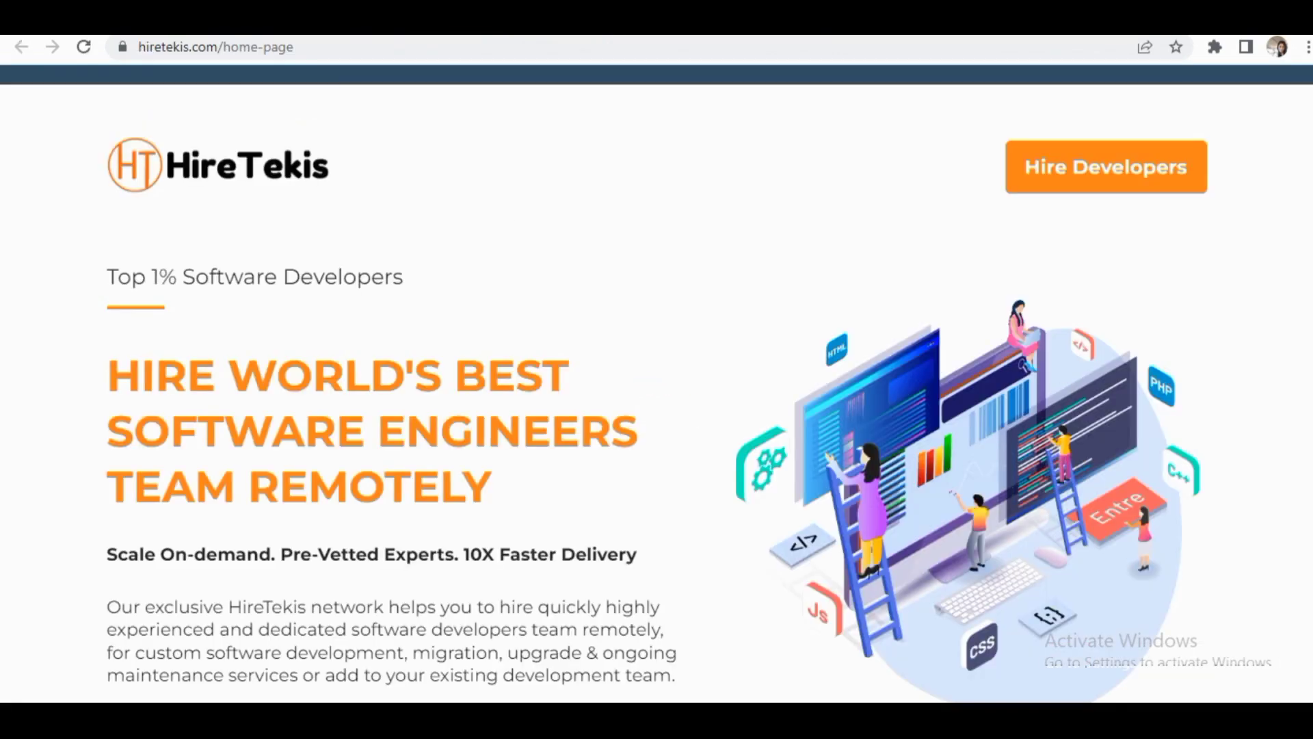
scroll(1308, 411, "down", 10)
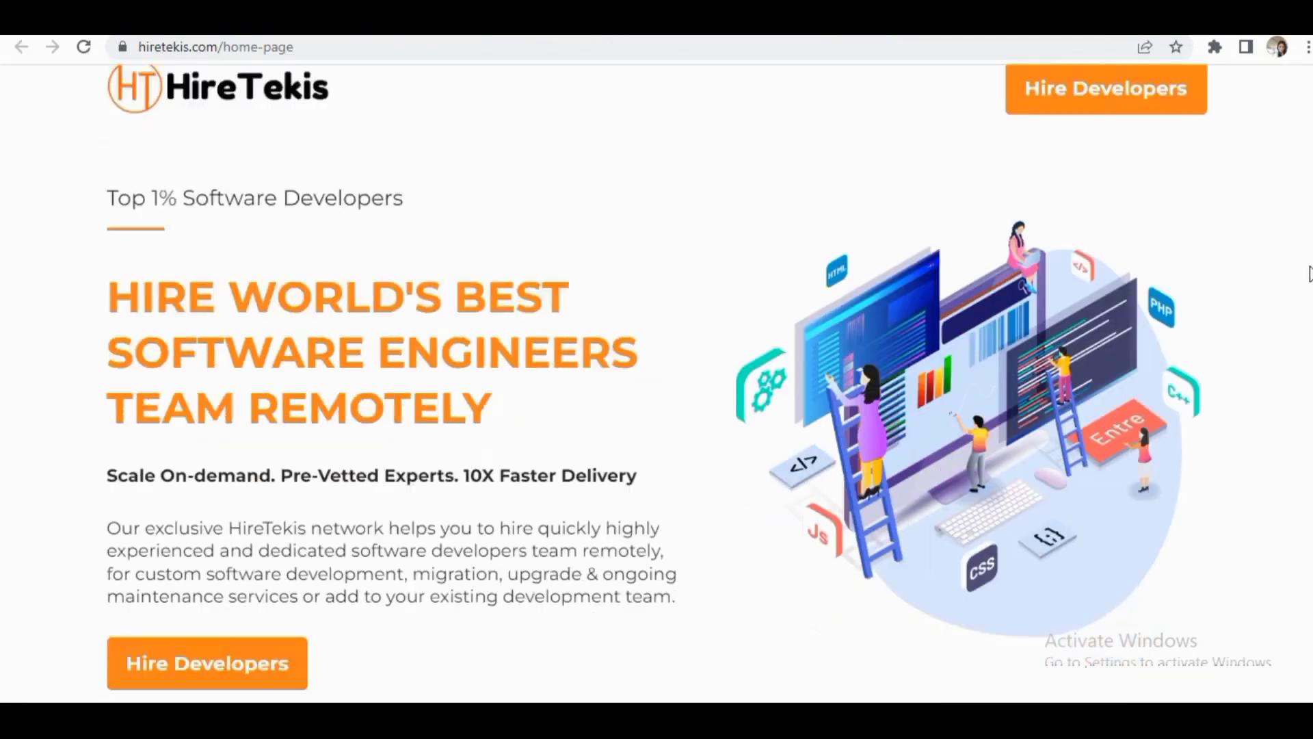
scroll(440, 337, "down", 10)
scroll(439, 338, "up", 5)
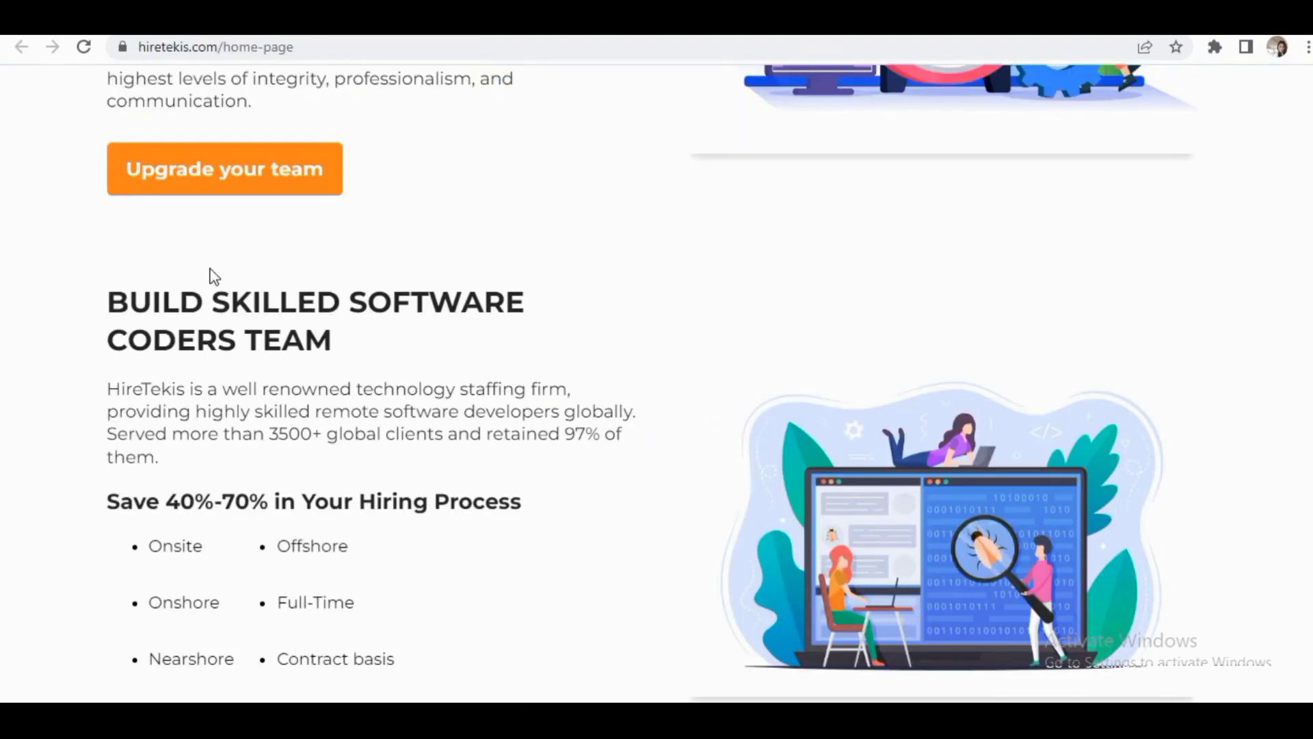
Step: Follow the home page's "Upgrade your team" link and look through the fields of the hiring details form
left_click(254, 176)
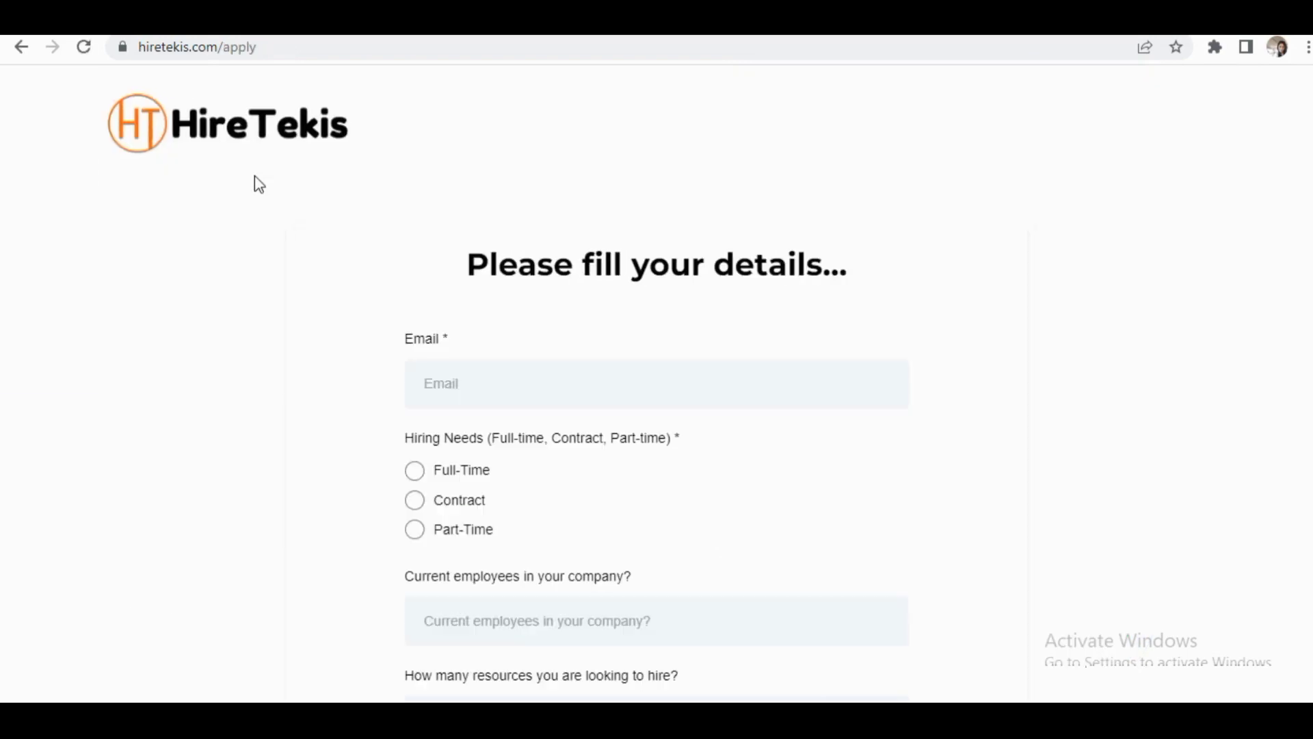
scroll(1306, 383, "down", 15)
scroll(1307, 383, "up", 10)
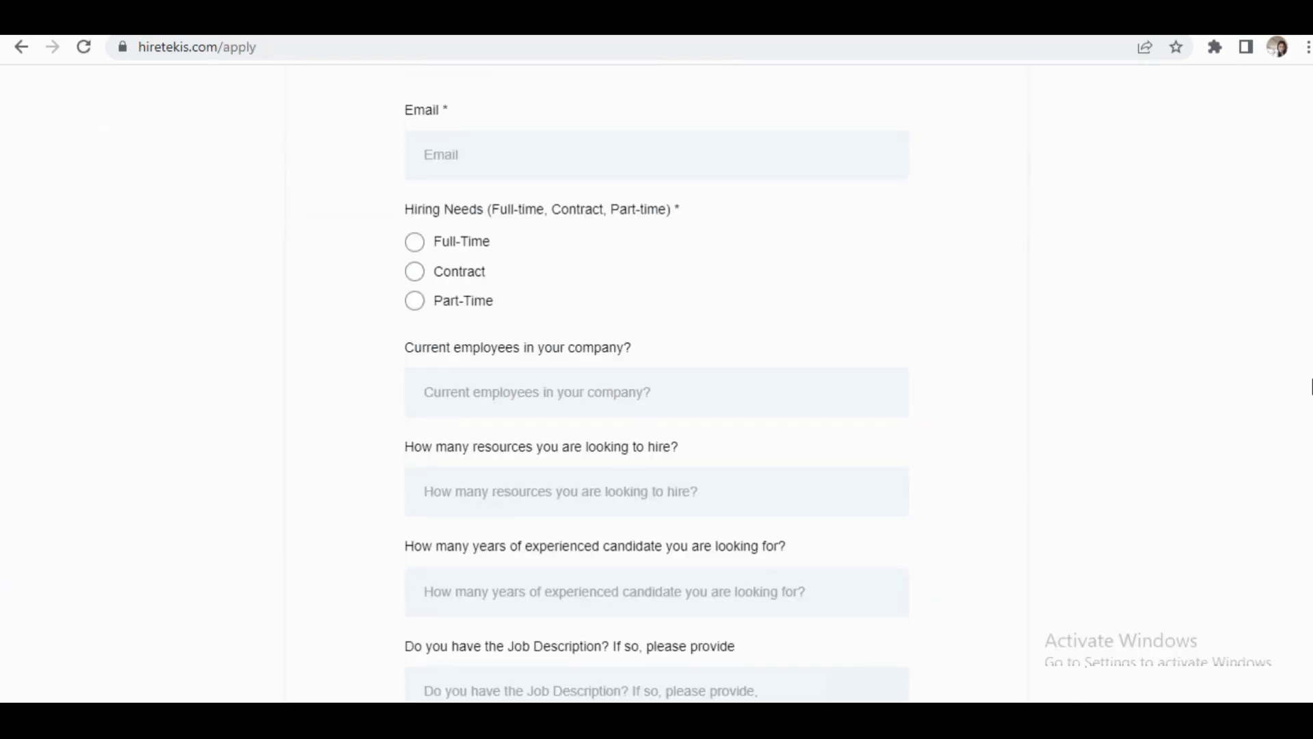
scroll(1265, 698, "down", 10)
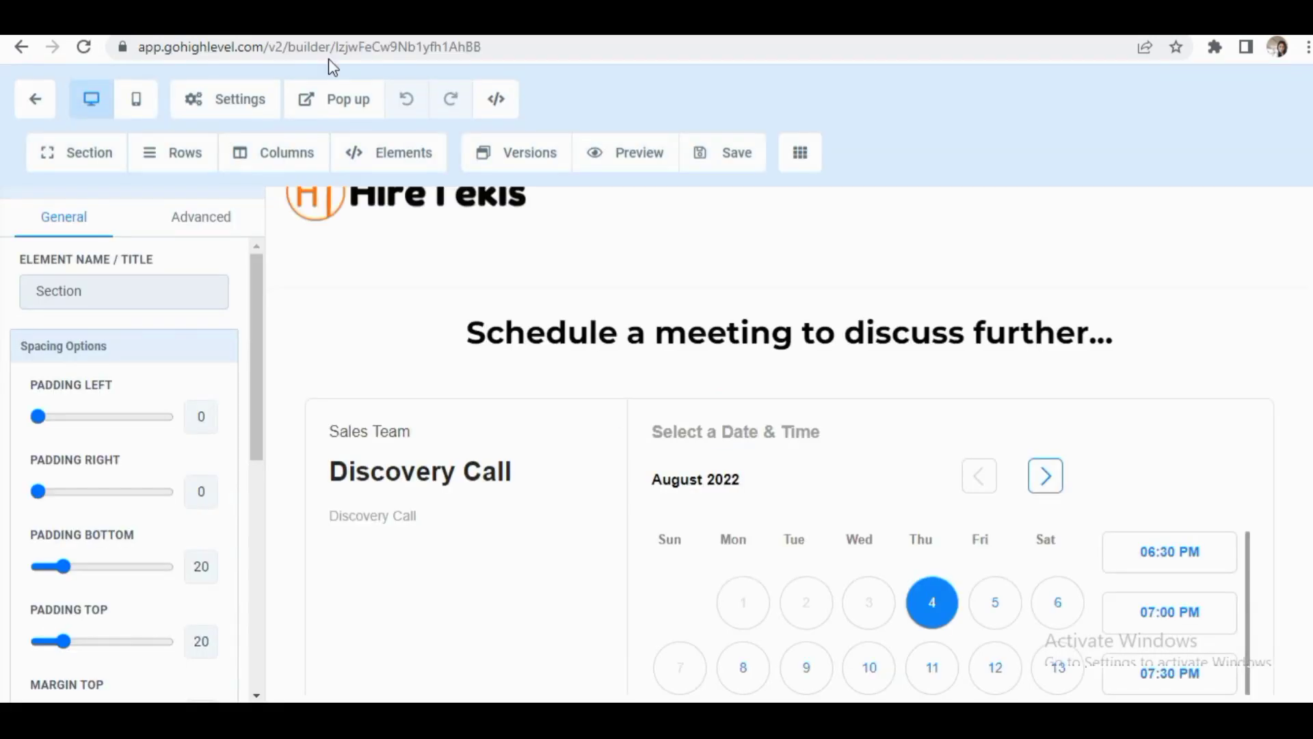
Step: Examine the Schedule page's Discovery Call booking calendar in the builder and return to the Hire Developer funnel steps
scroll(791, 441, "down", 7)
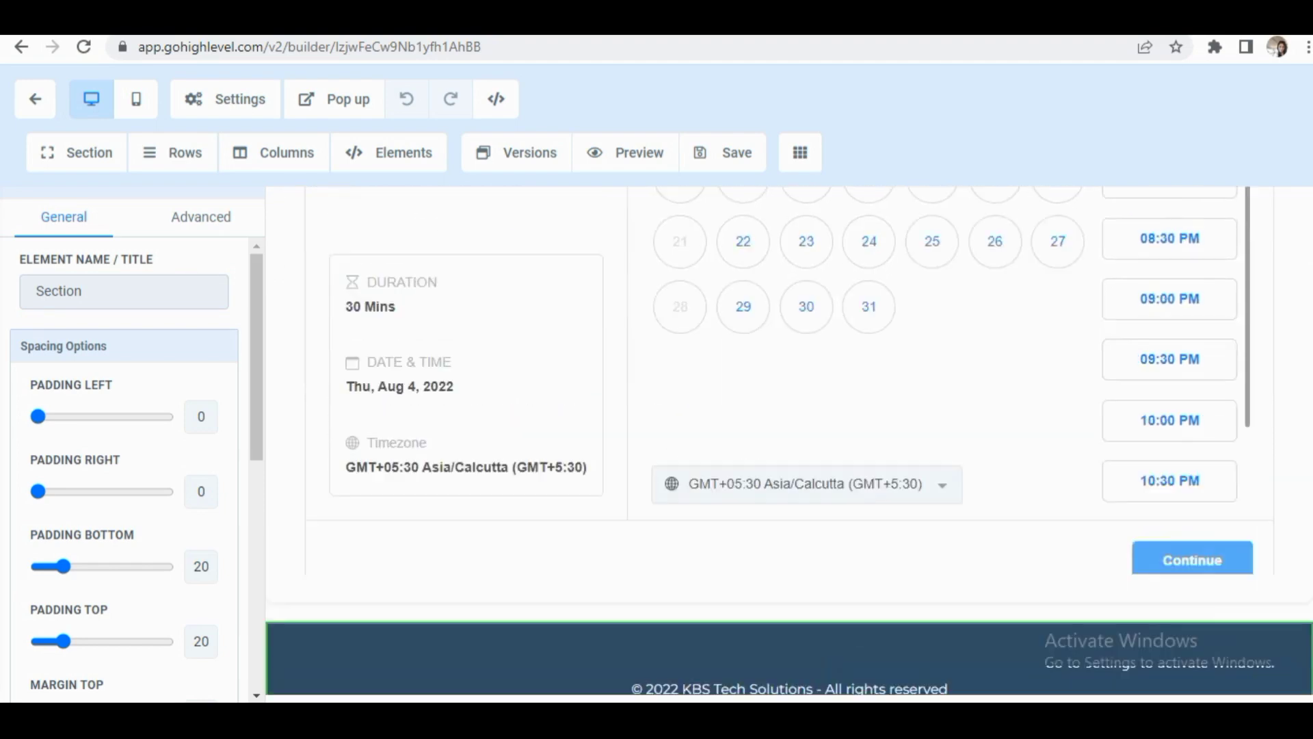
scroll(790, 442, "up", 7)
scroll(1310, 593, "down", 8)
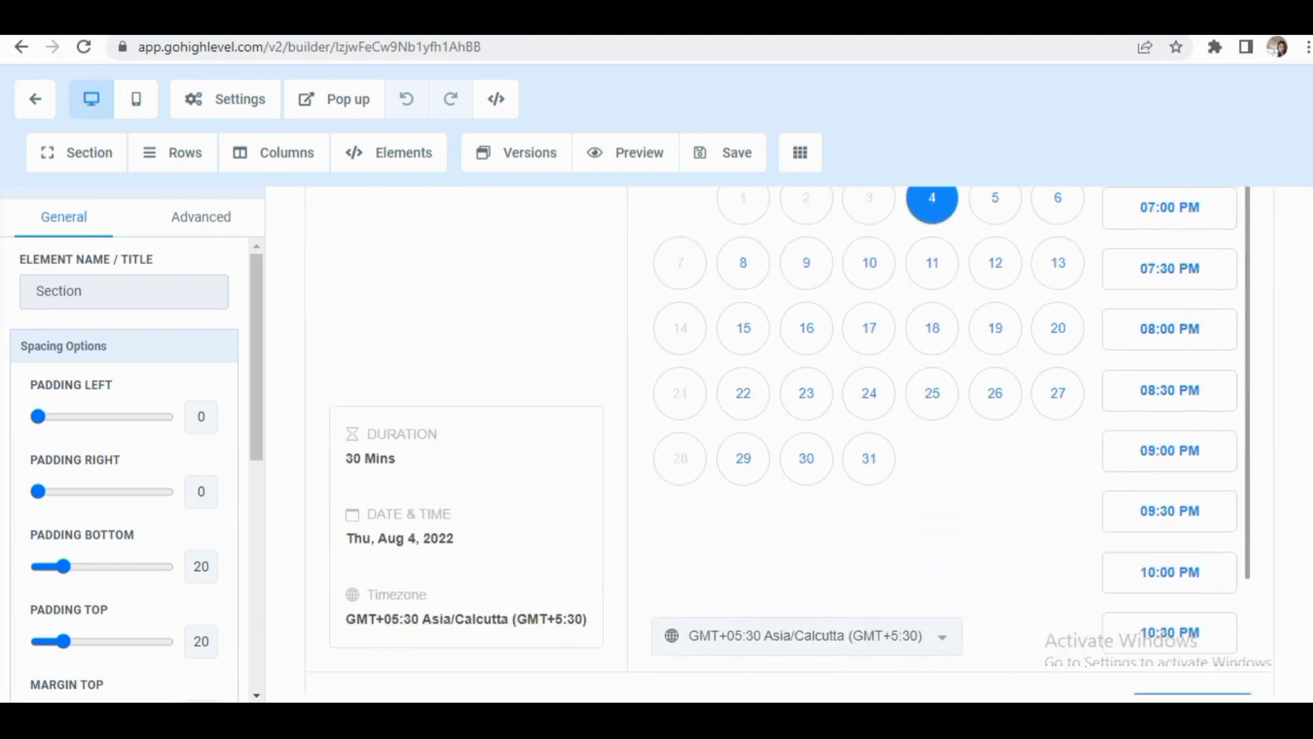
scroll(791, 445, "up", 8)
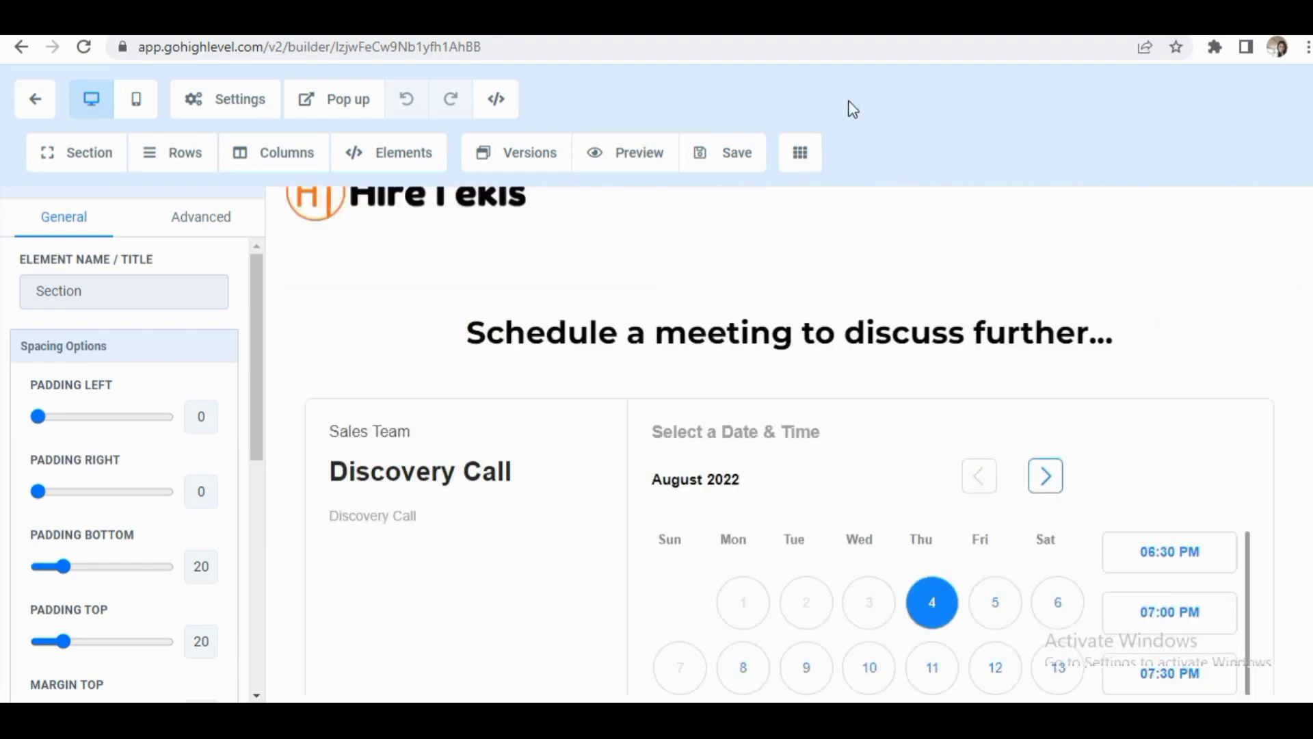
left_click(13, 55)
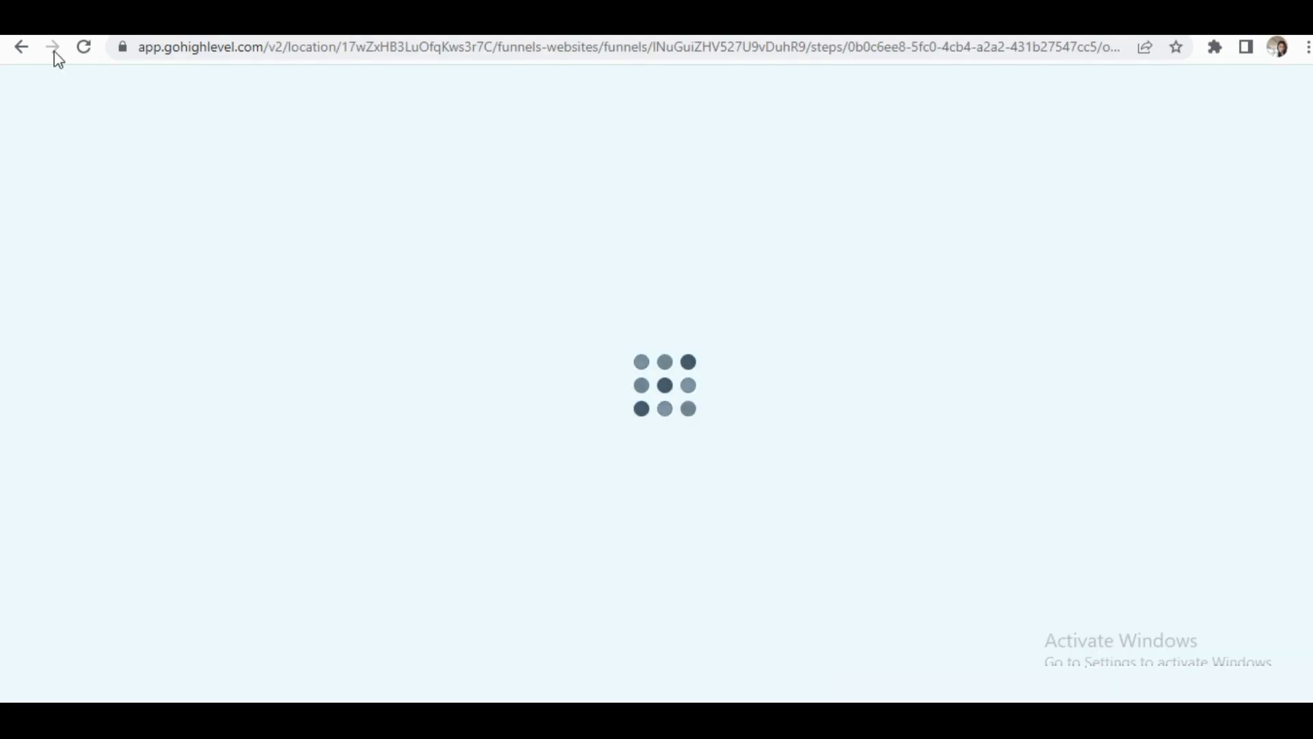
left_click(20, 48)
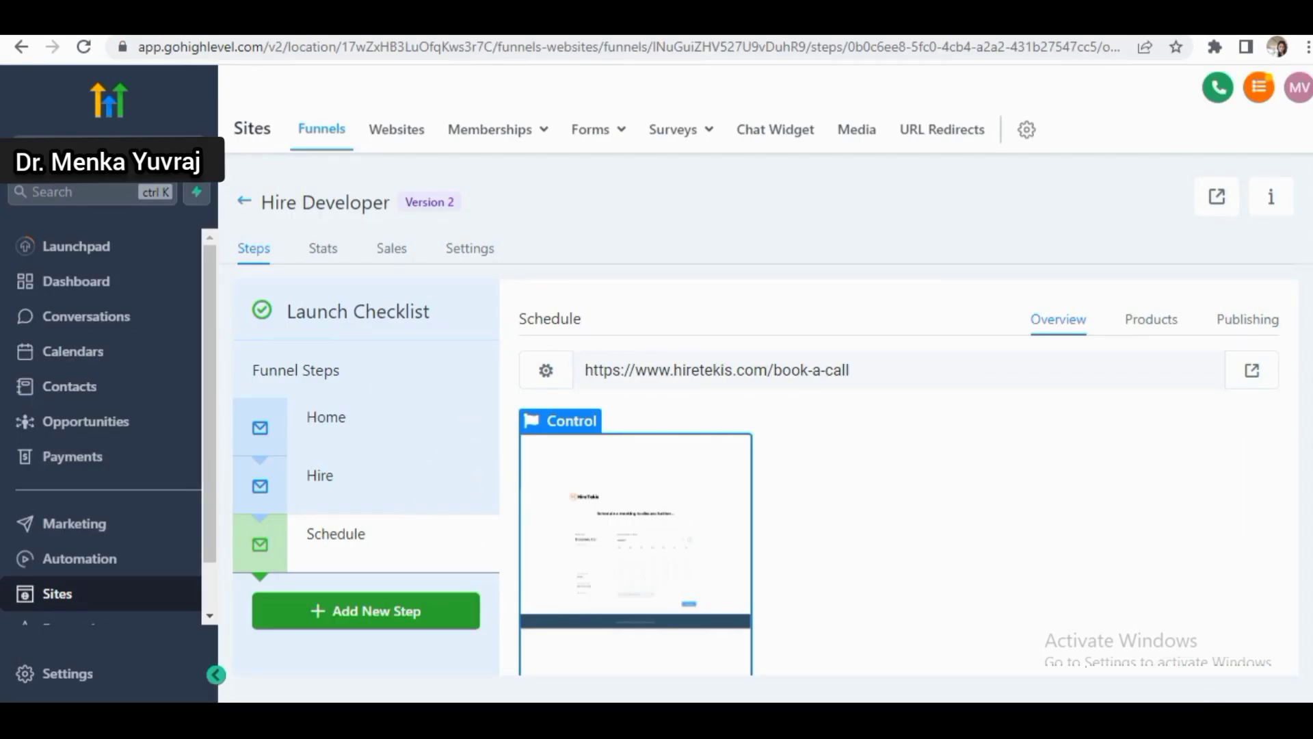
scroll(765, 407, "down", 3)
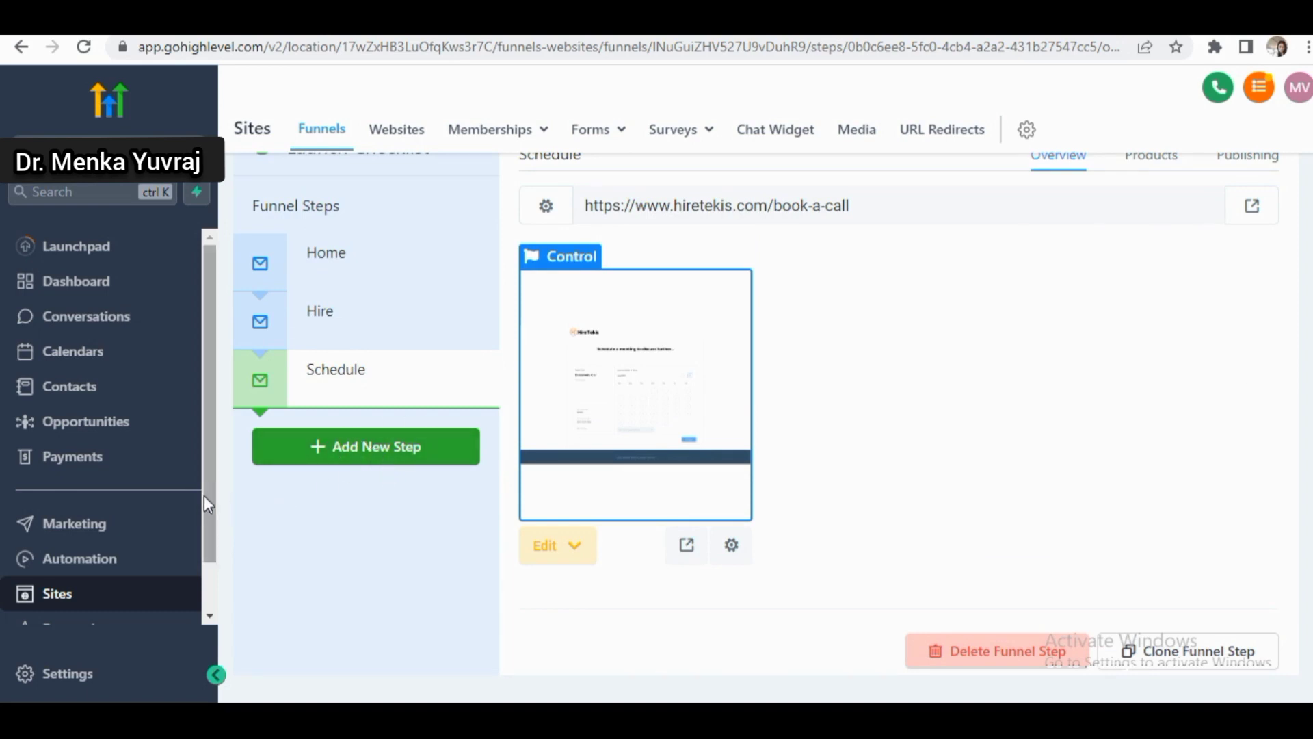
Step: Open the Reputation overview and look through its review request, rating and sentiment cards
left_click_drag(204, 496, 204, 606)
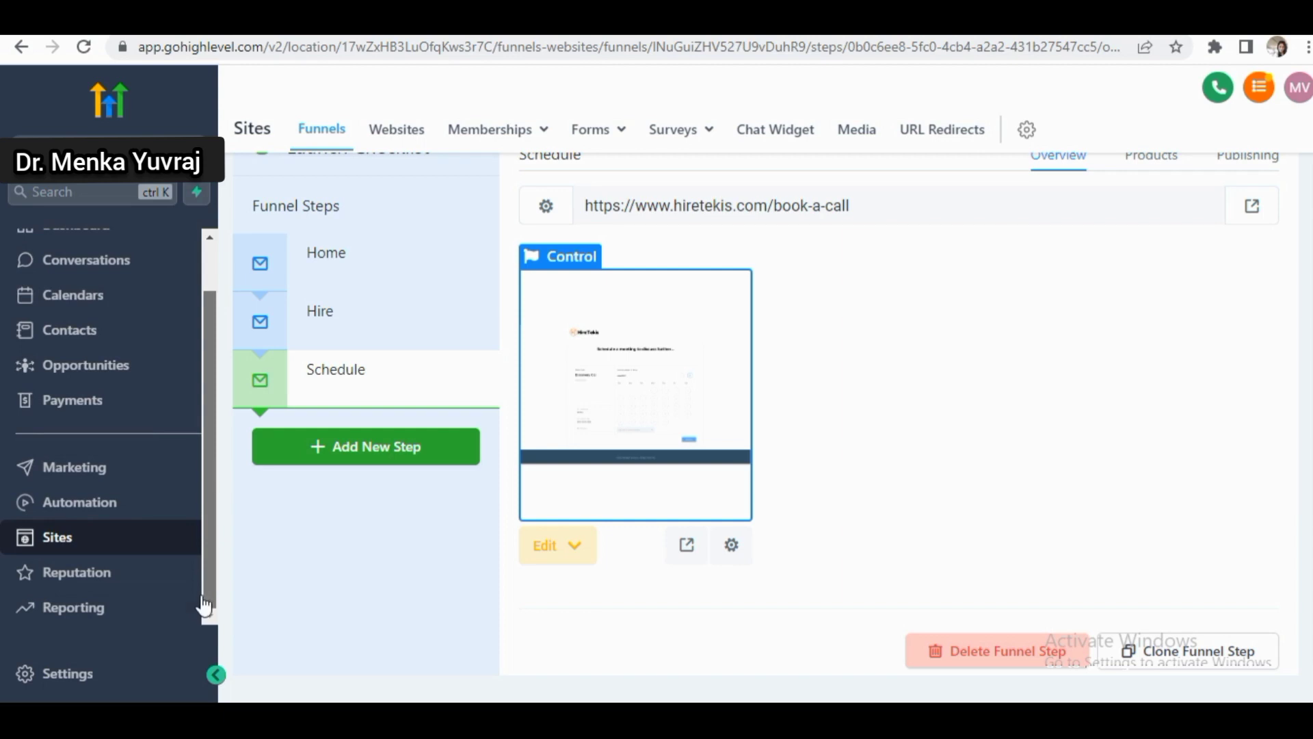
left_click(69, 582)
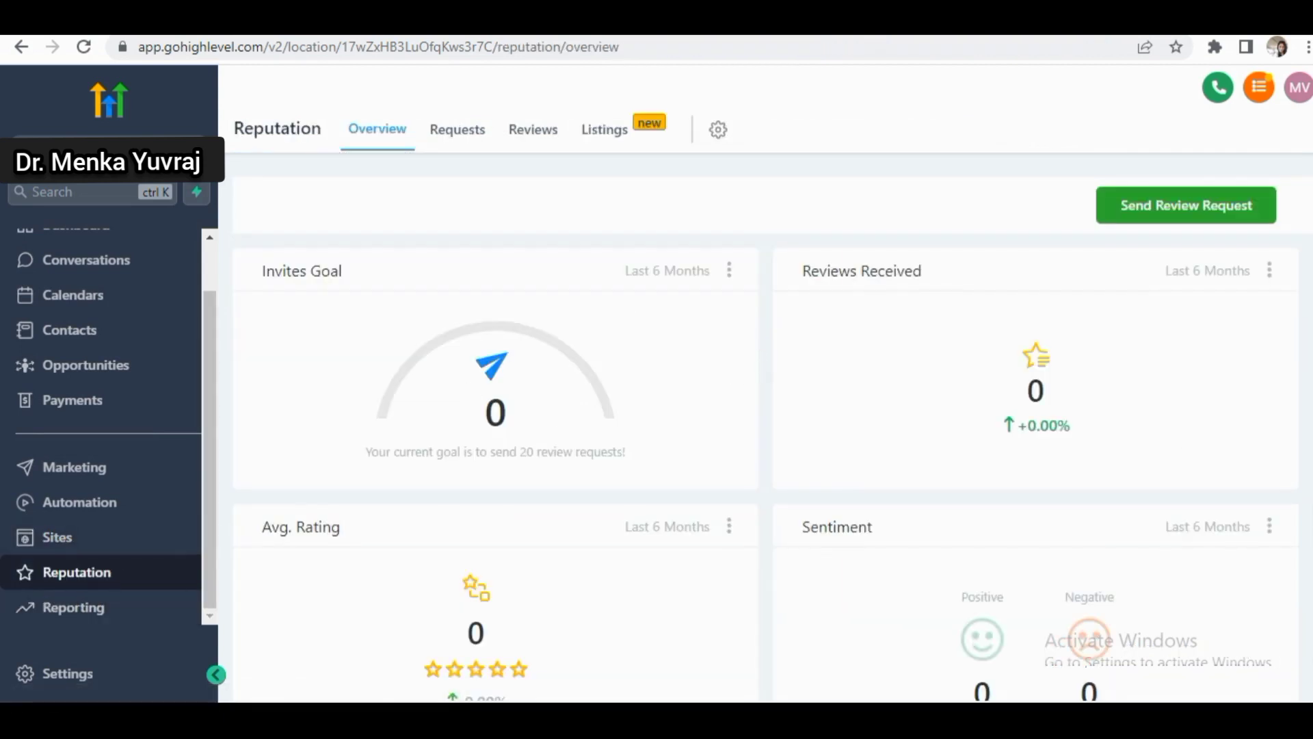
scroll(909, 258, "down", 7)
scroll(909, 258, "up", 6)
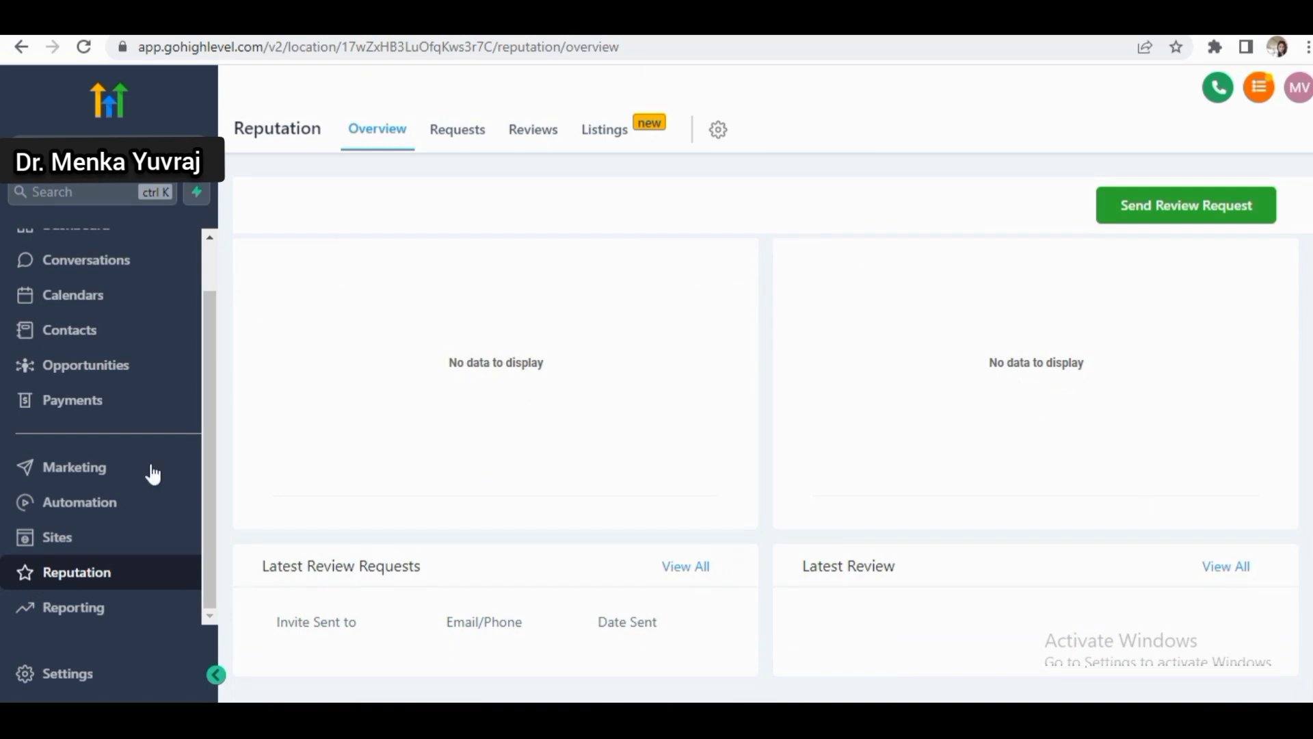
Step: Open Reporting's Google Ads campaigns report and examine its click charts, summary metrics and campaign table
left_click(74, 608)
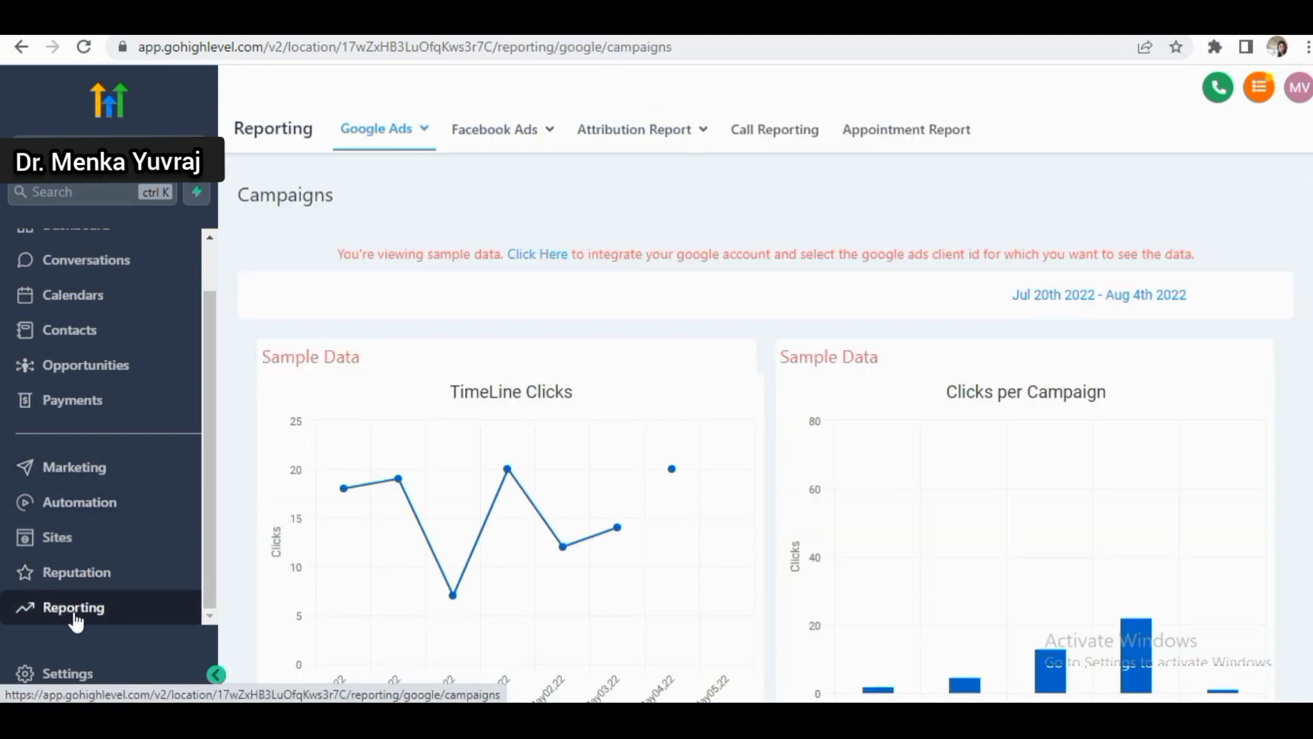
scroll(766, 444, "down", 2)
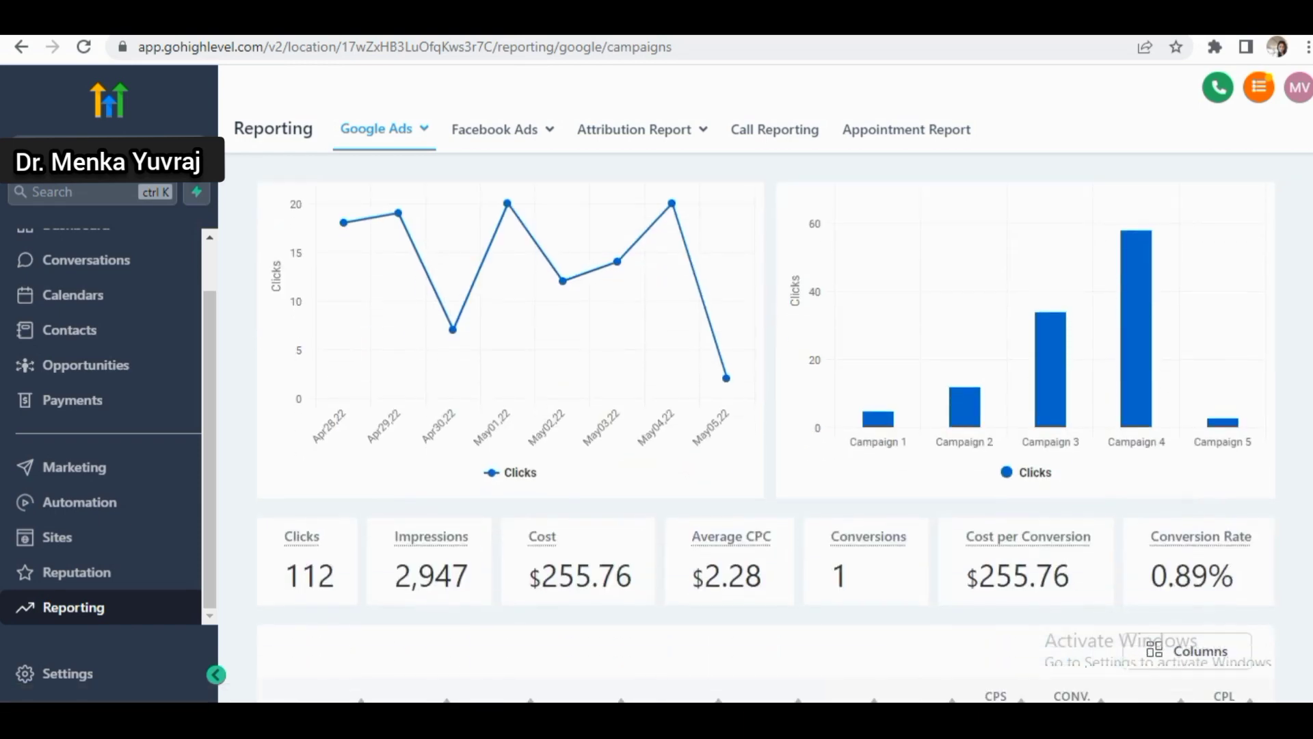
scroll(766, 445, "up", 2)
scroll(767, 445, "down", 6)
scroll(766, 445, "down", 2)
scroll(766, 445, "up", 6)
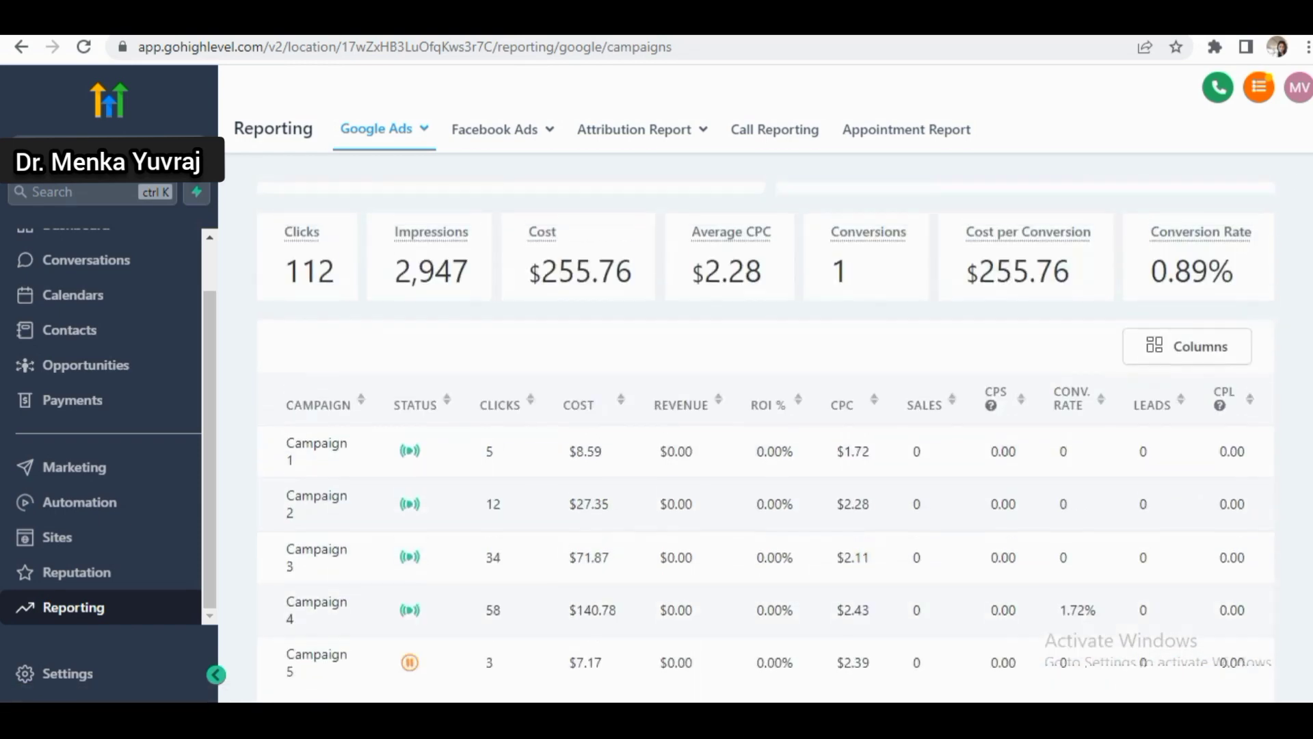
scroll(766, 445, "down", 3)
scroll(766, 444, "down", 2)
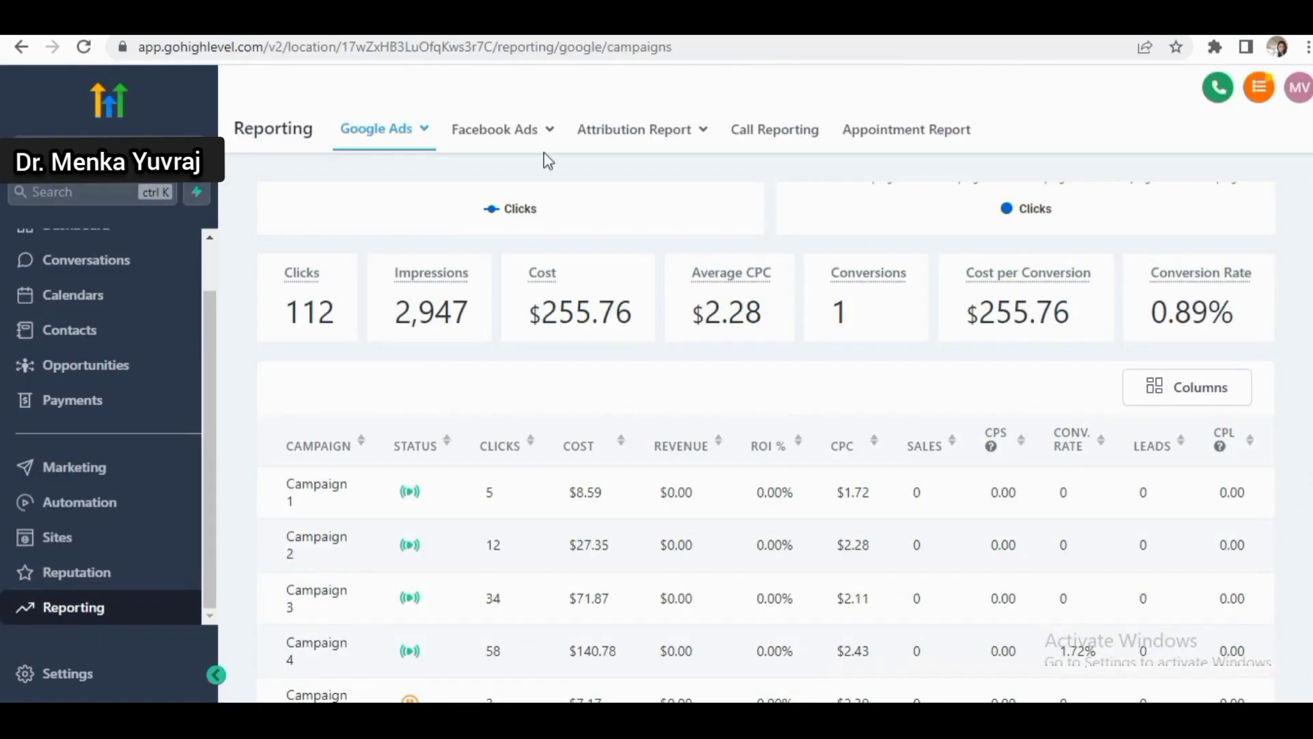
scroll(766, 444, "up", 2)
scroll(767, 445, "down", 5)
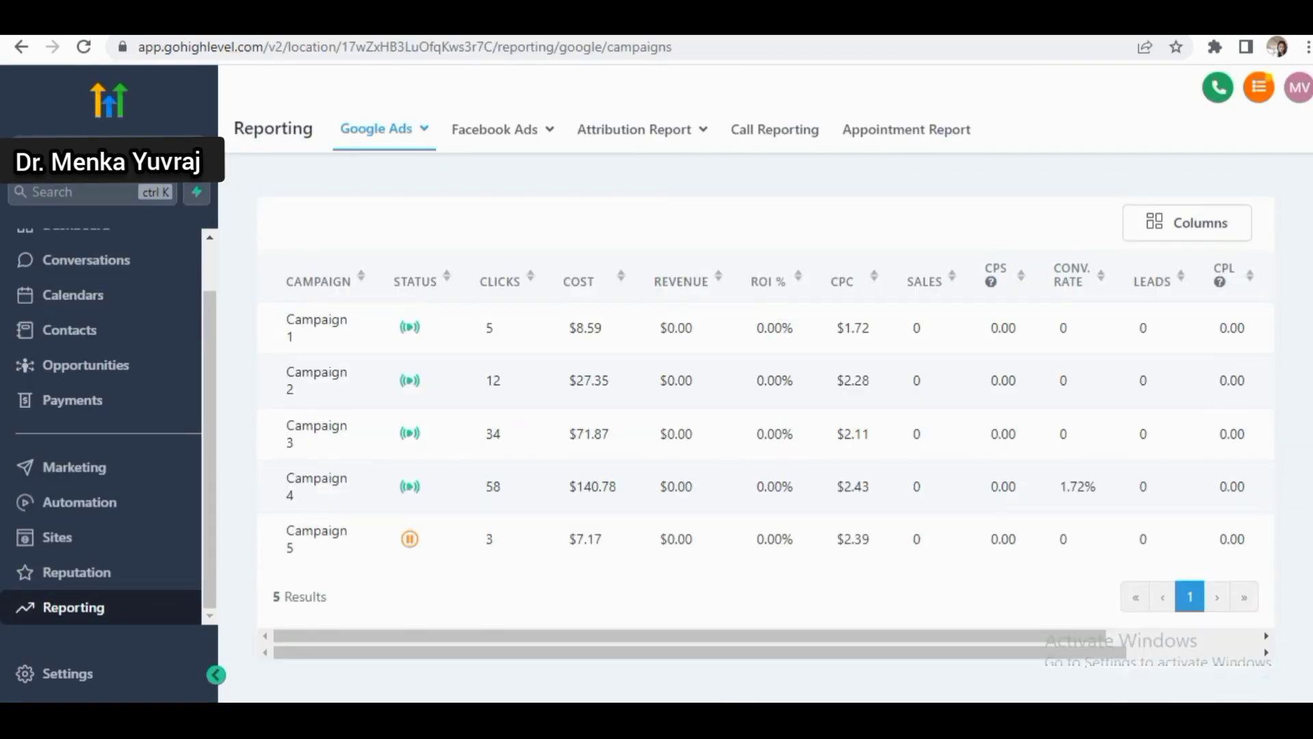
scroll(766, 444, "up", 5)
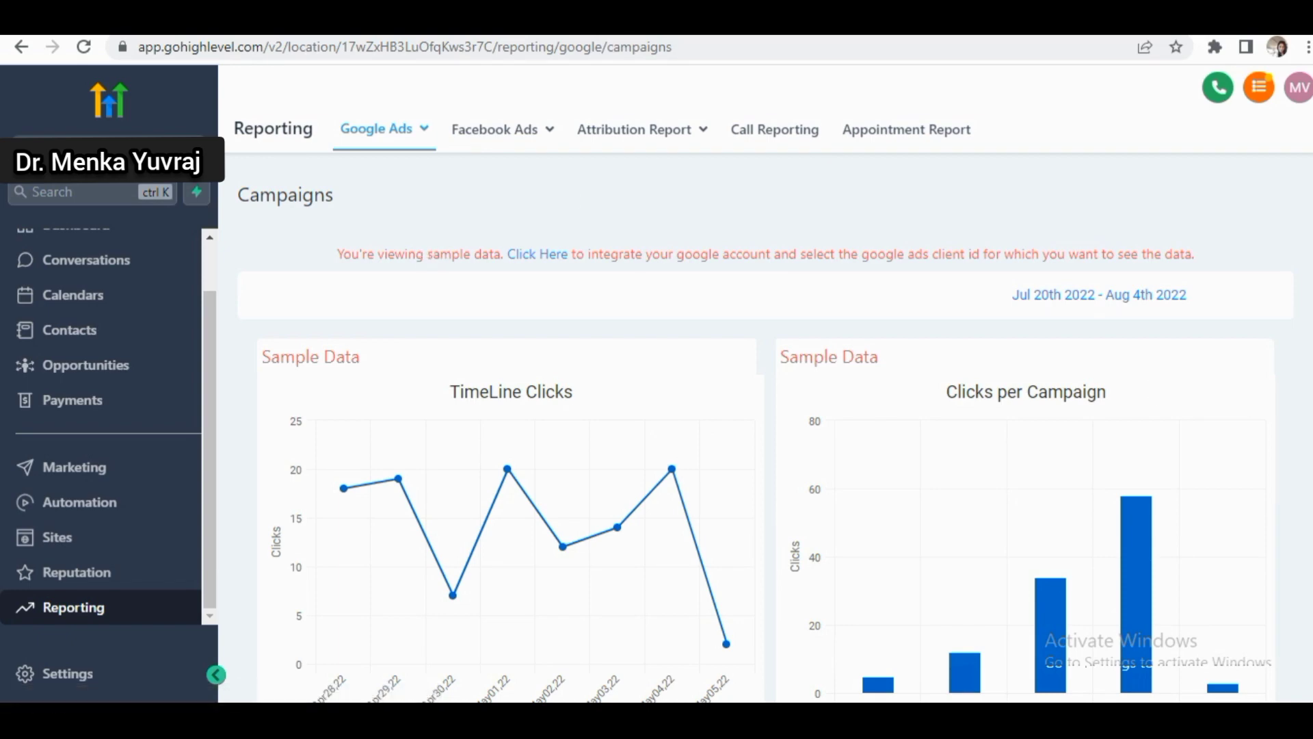
scroll(766, 444, "down", 5)
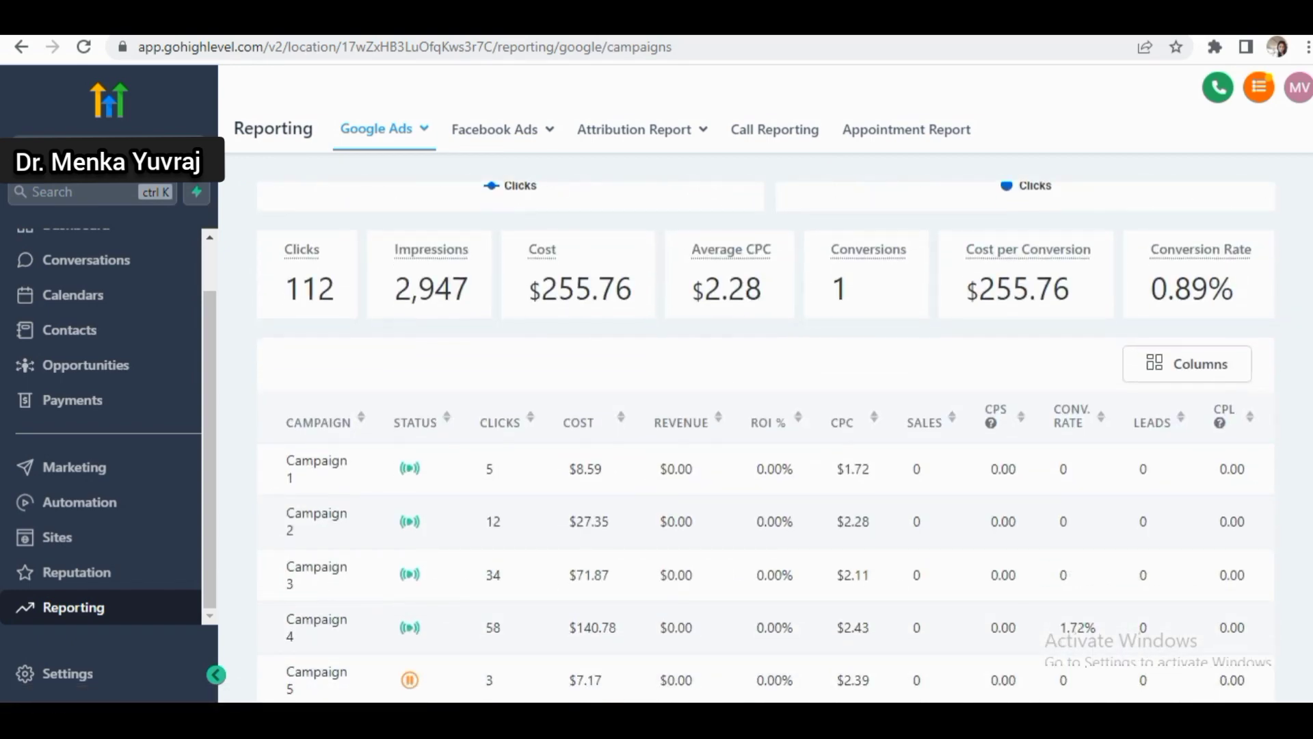
scroll(767, 444, "down", 2)
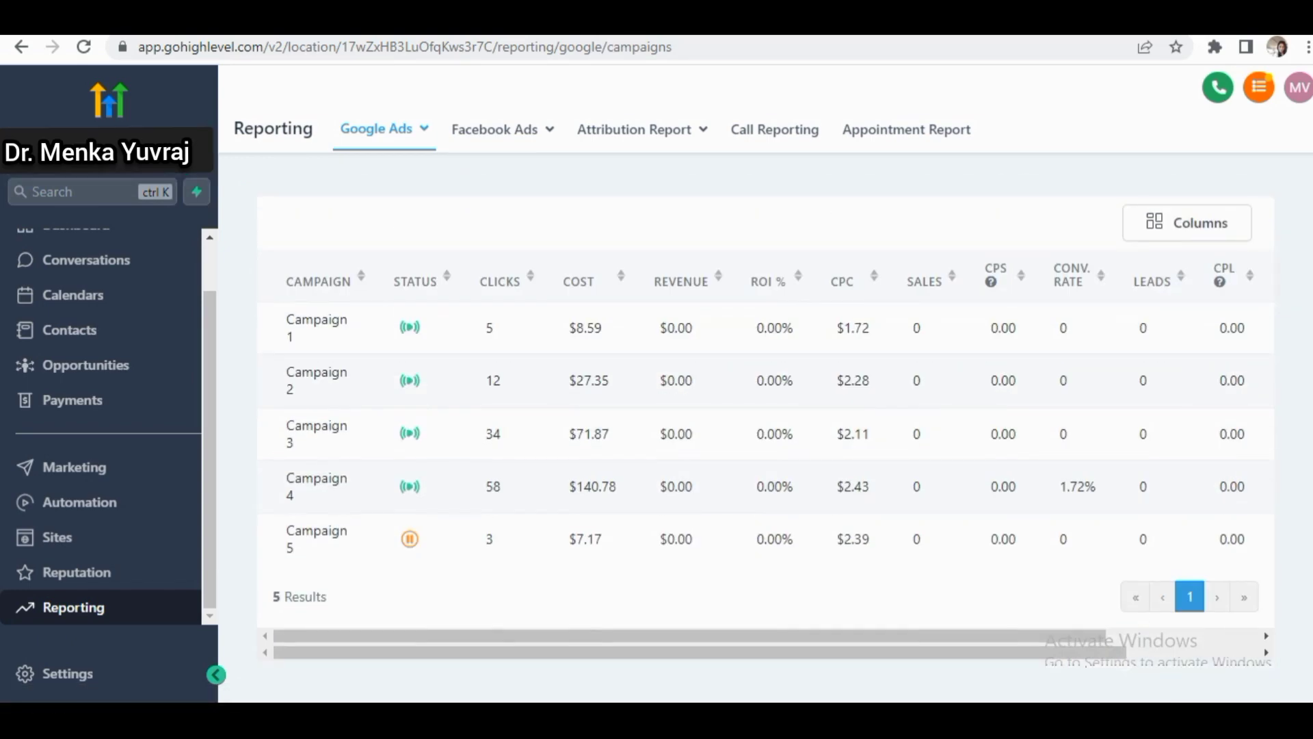
scroll(767, 445, "up", 3)
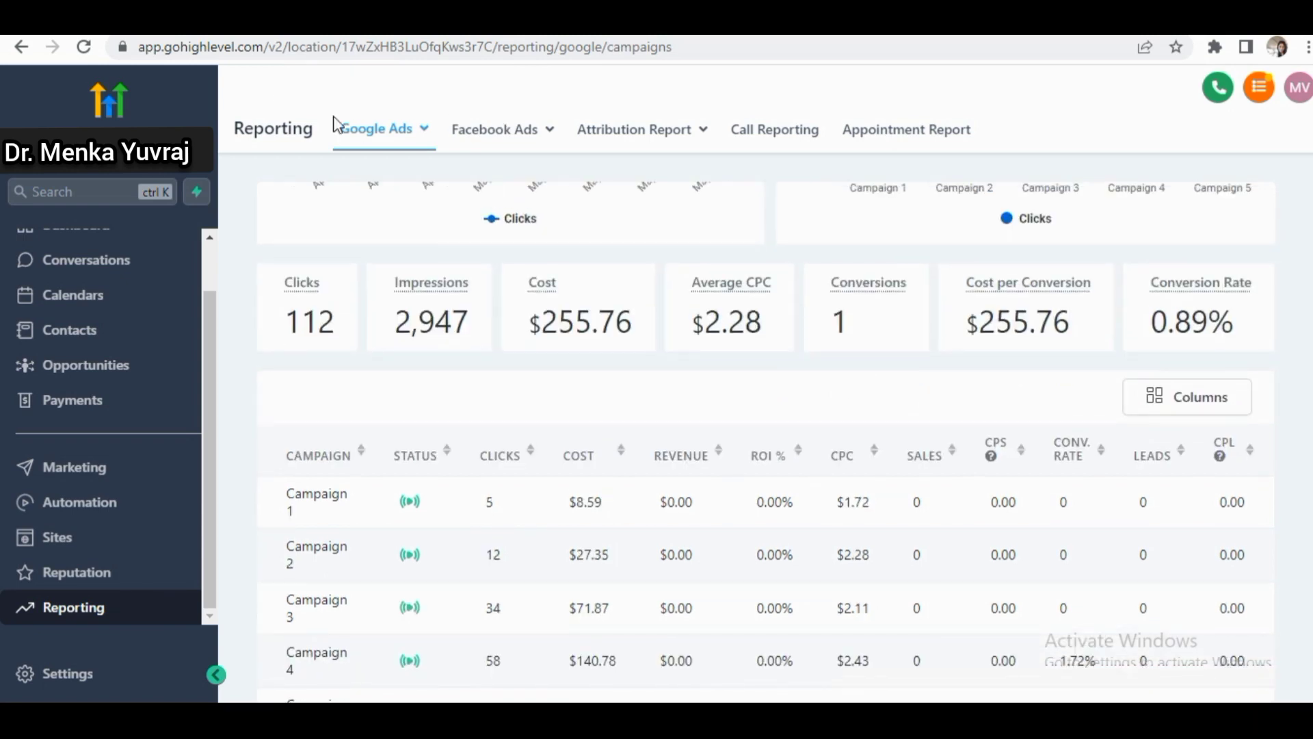